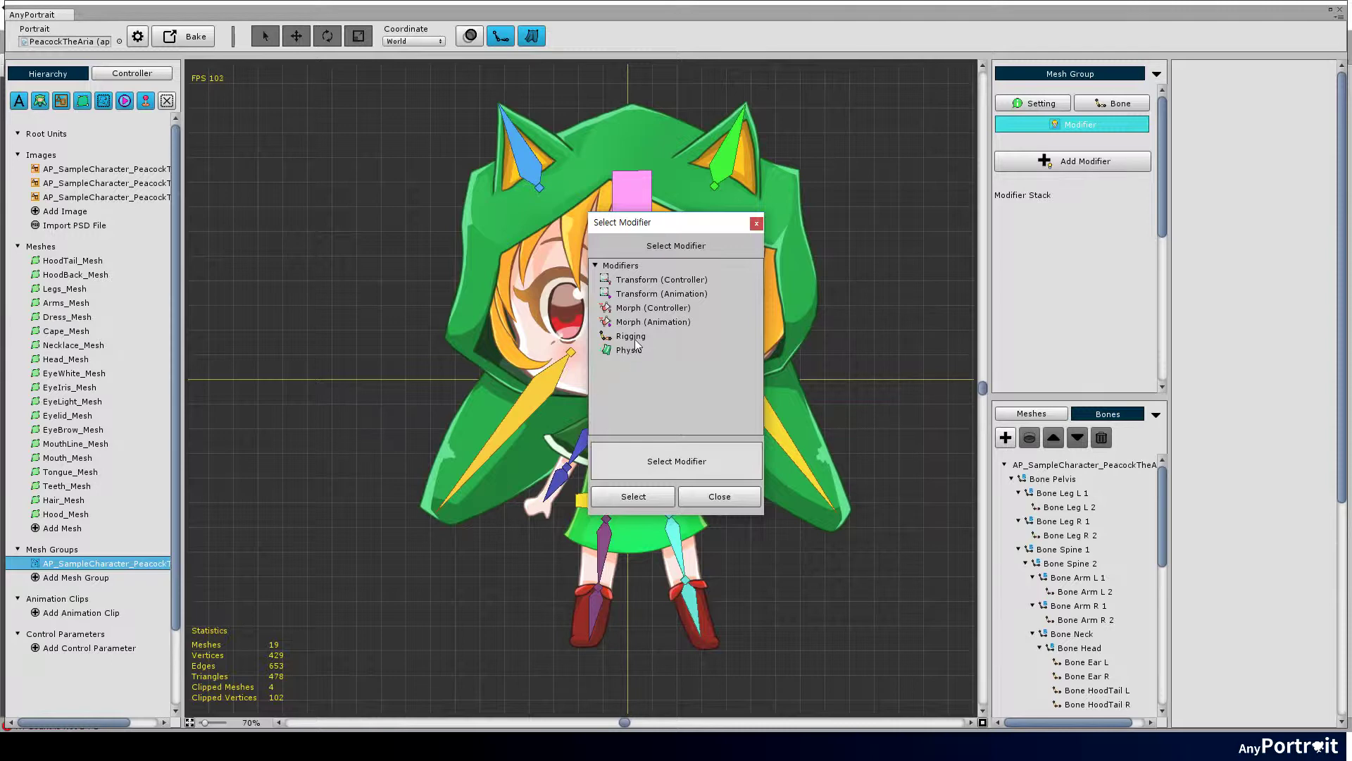
Step: Add a Rigging modifier to the mesh group and add the Hair mesh to the rigging
left_click(633, 496)
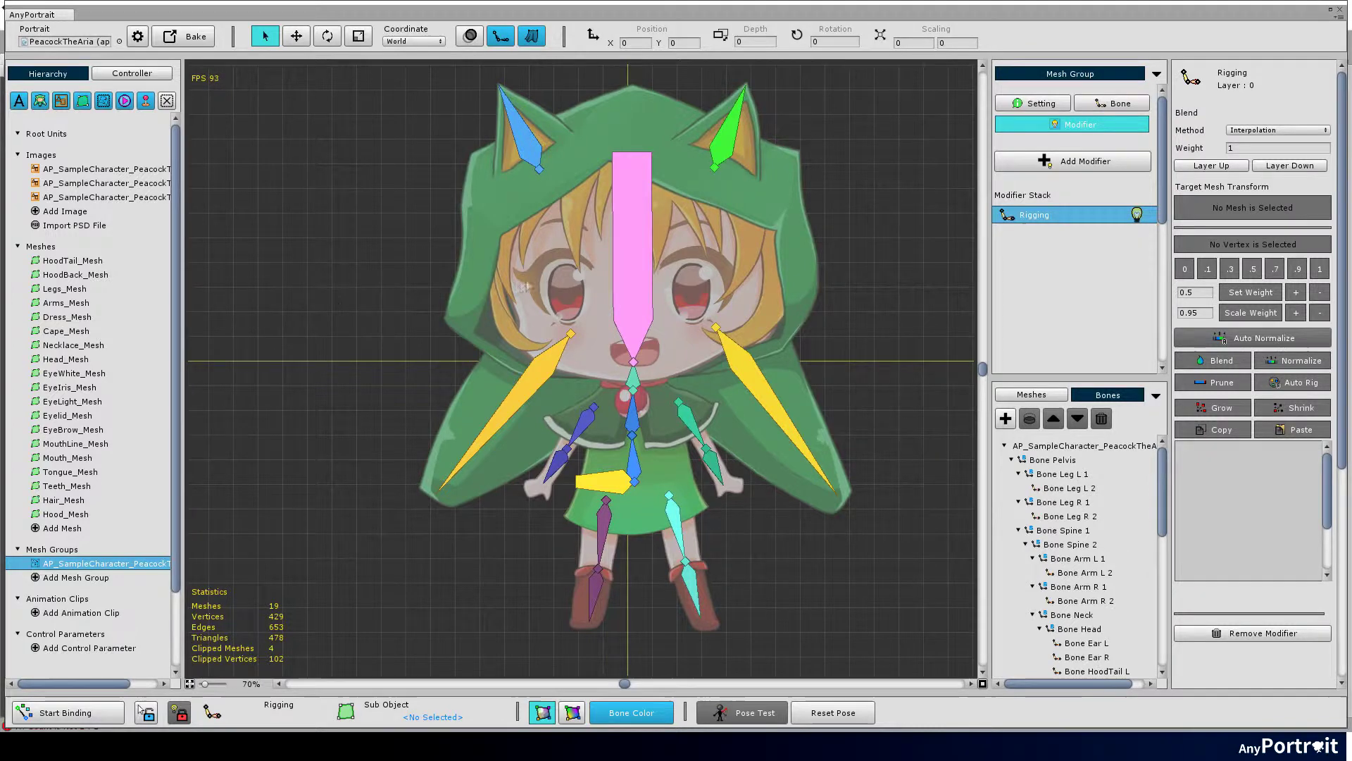
left_click(682, 253)
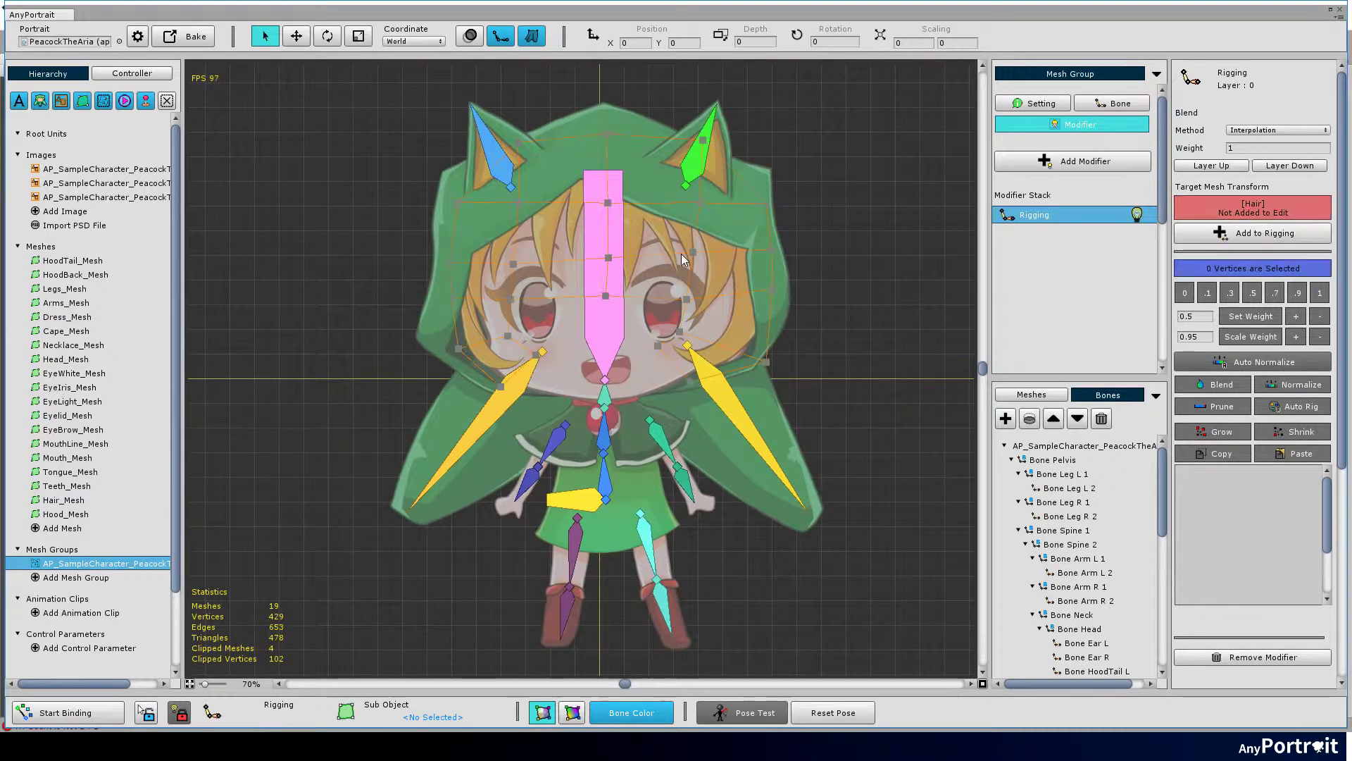
left_click(1252, 235)
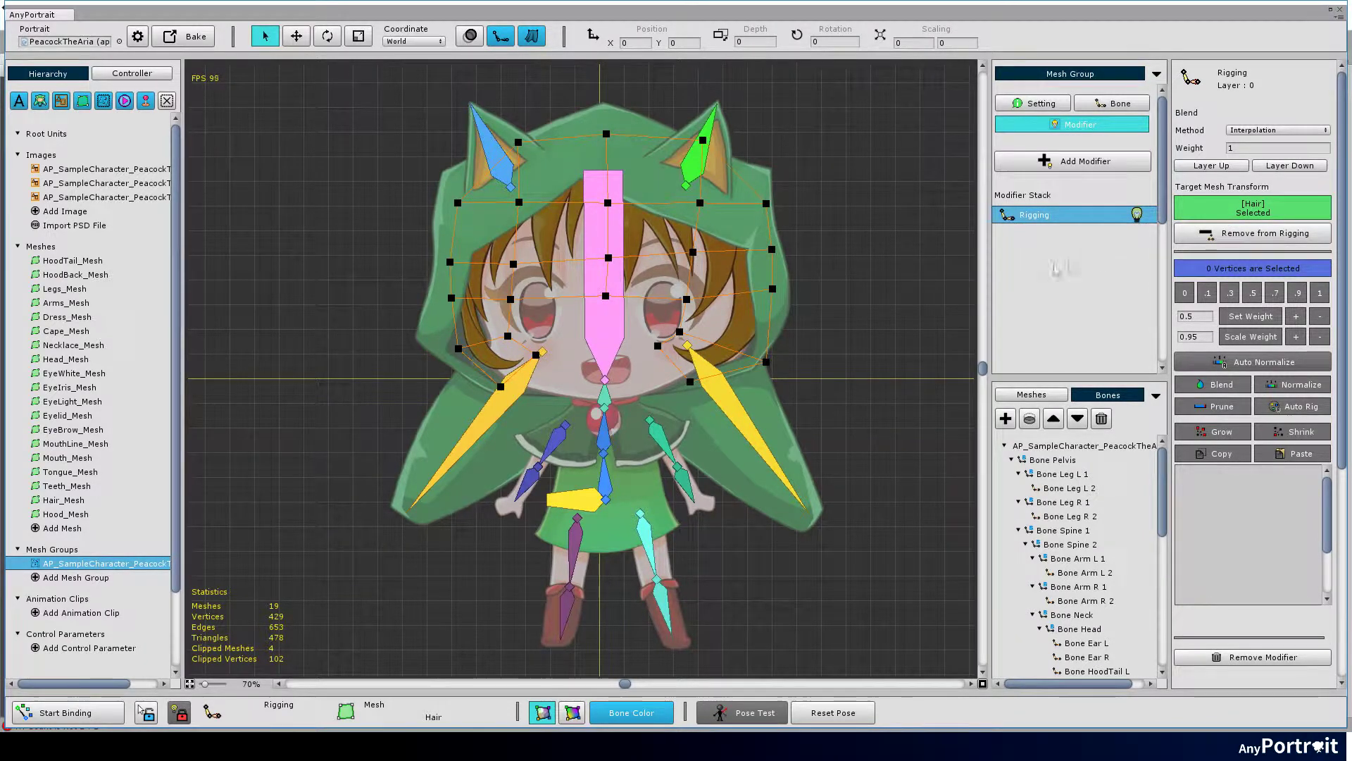
Step: Start binding, assign all Hair vertices to Bone Head with weight 1, and turn off the Bone Color display
left_click(599, 277)
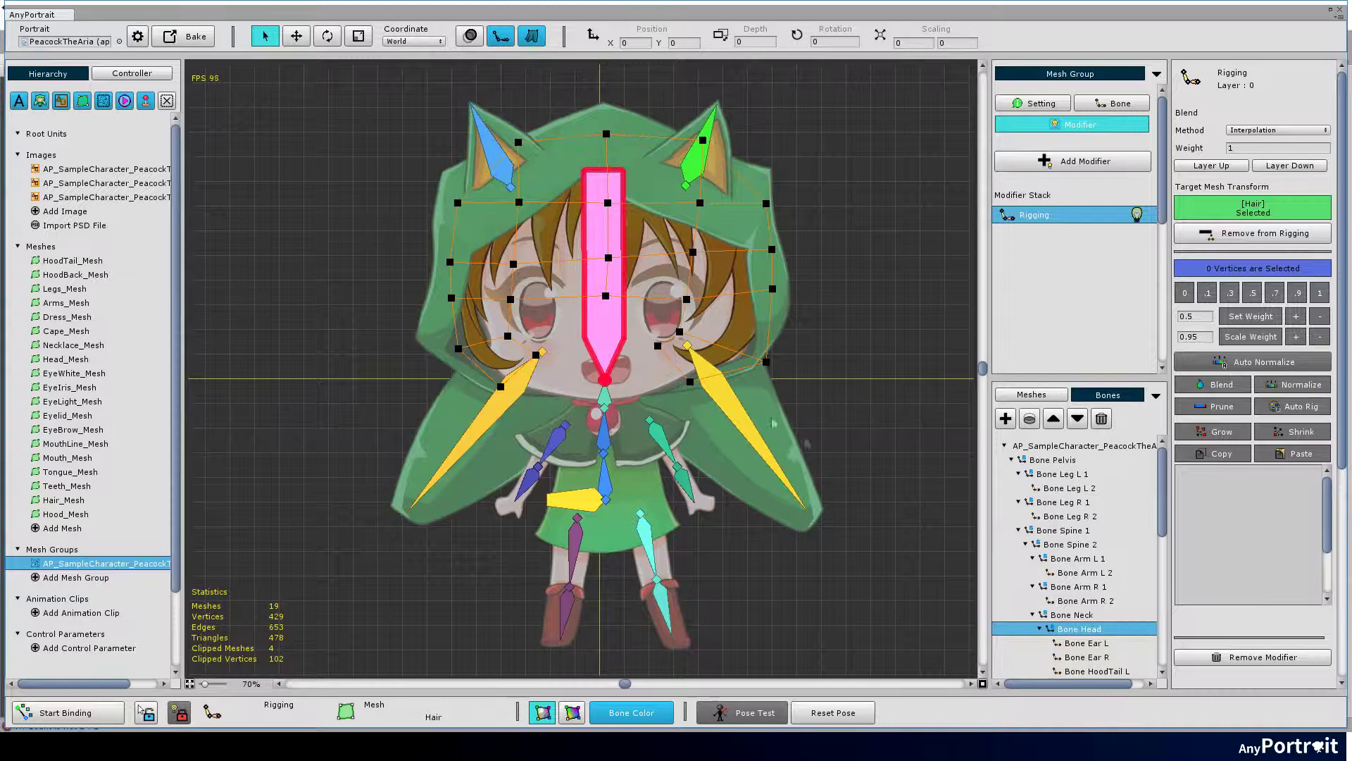
left_click(92, 712)
left_click_drag(831, 123, 372, 481)
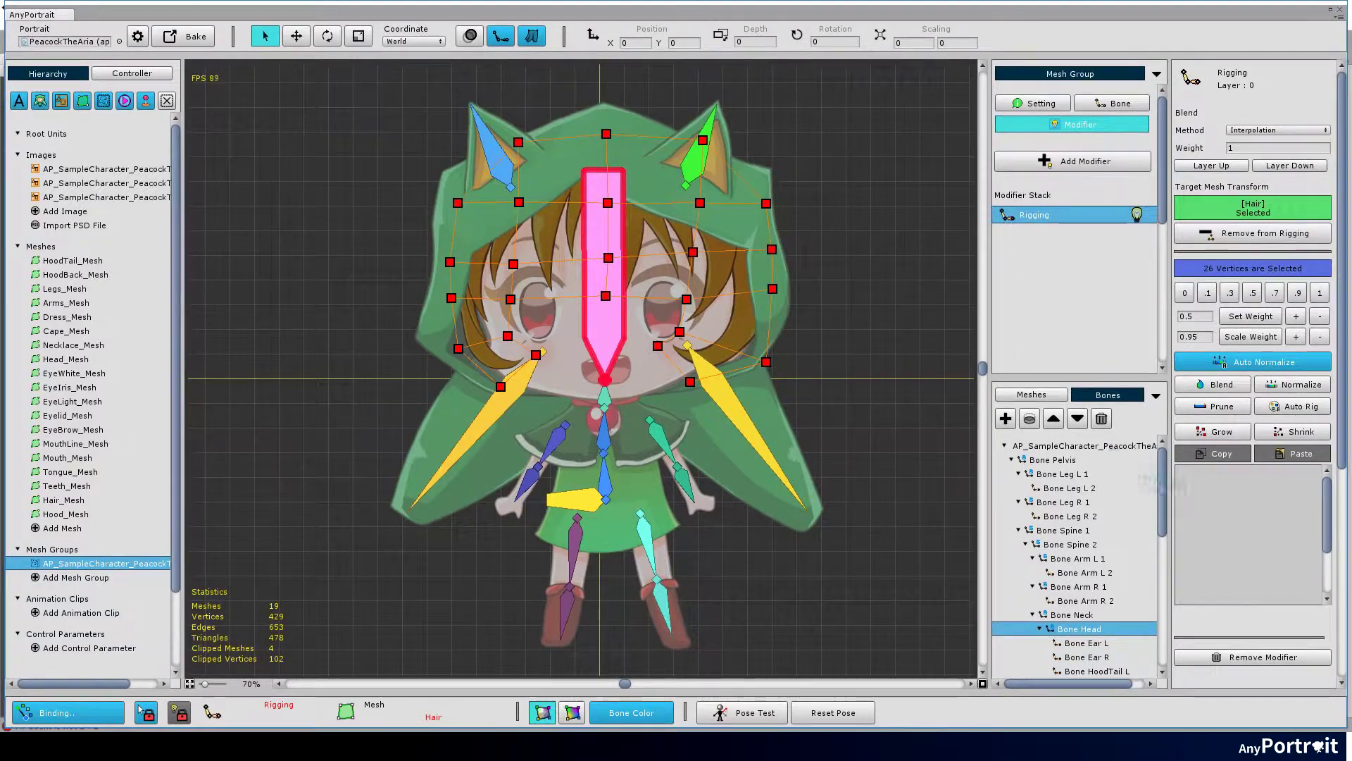
left_click(1322, 294)
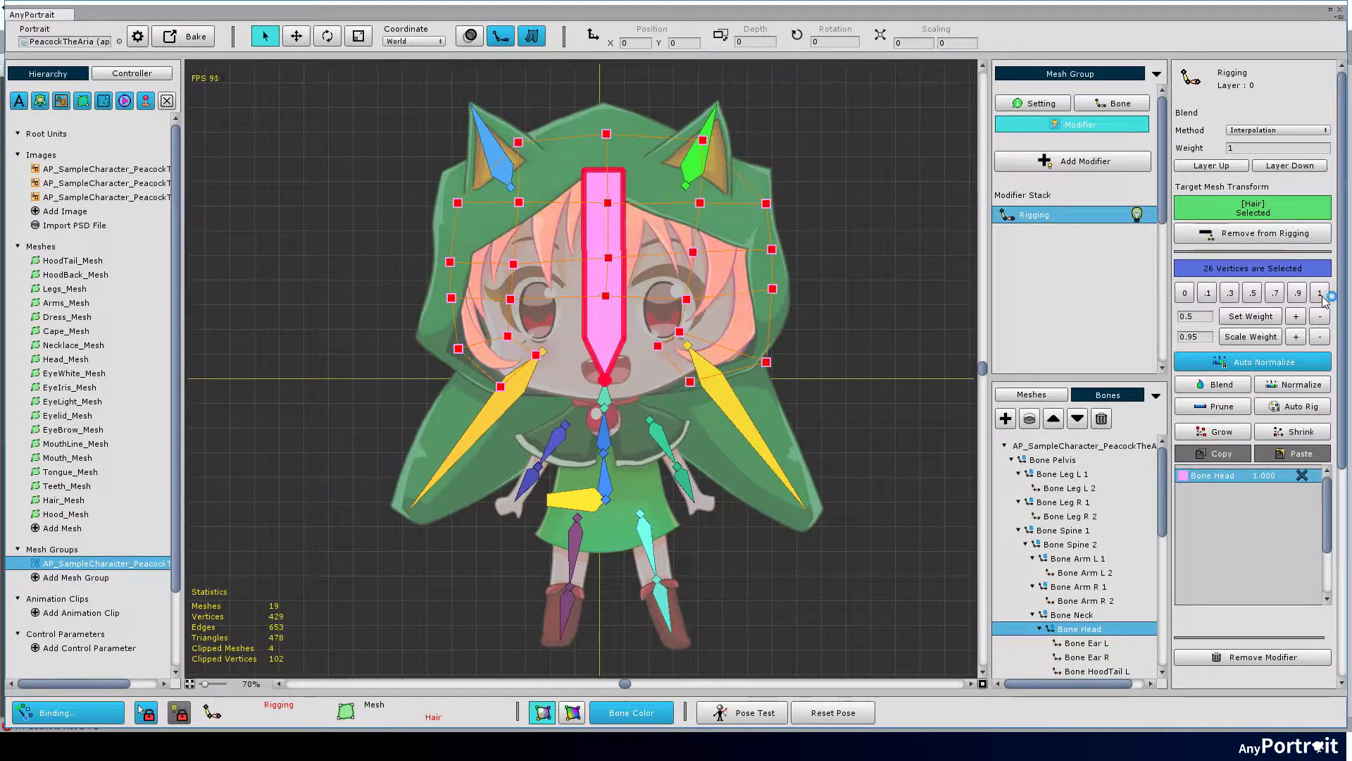
left_click(649, 713)
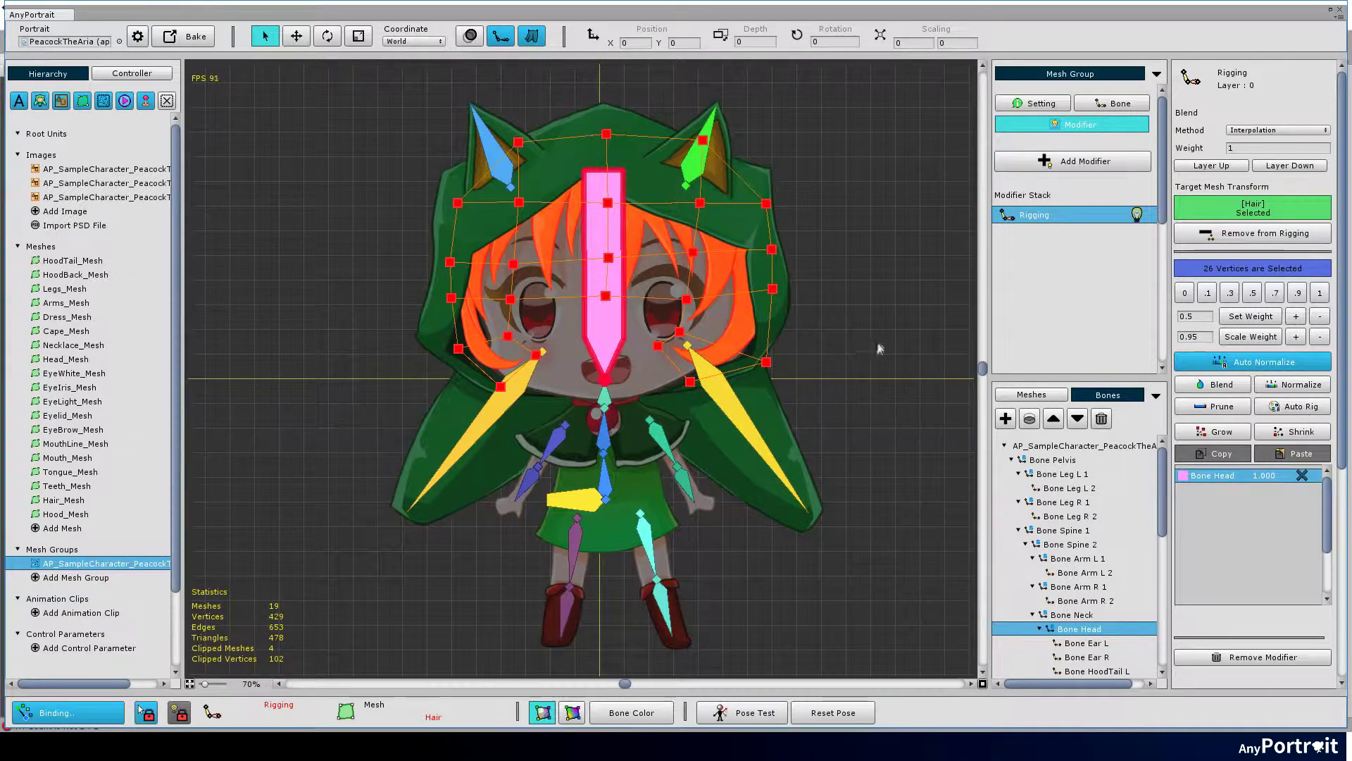
Step: Add the Hood mesh to the rigging and assign all of its vertices to Bone Head with weight 1
left_click(1032, 395)
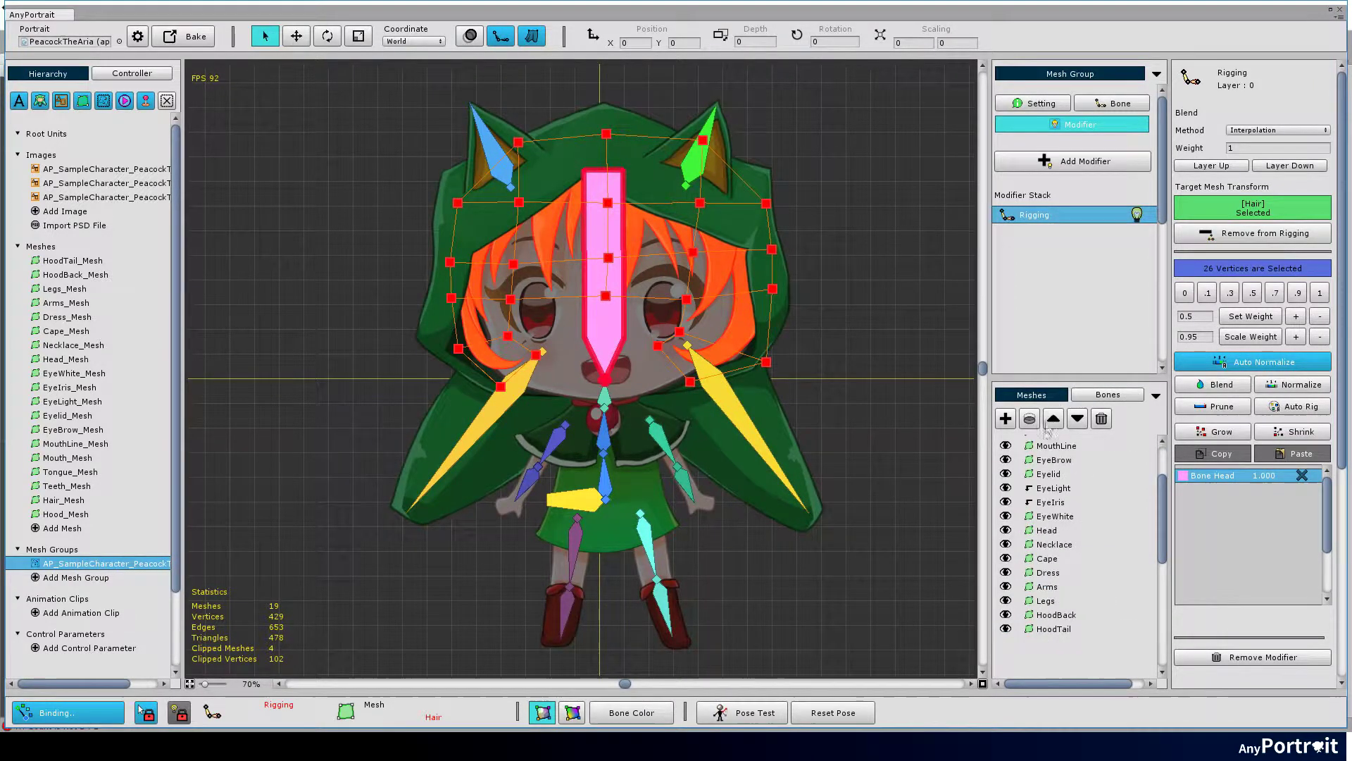
left_click(1046, 473)
left_click(1050, 460)
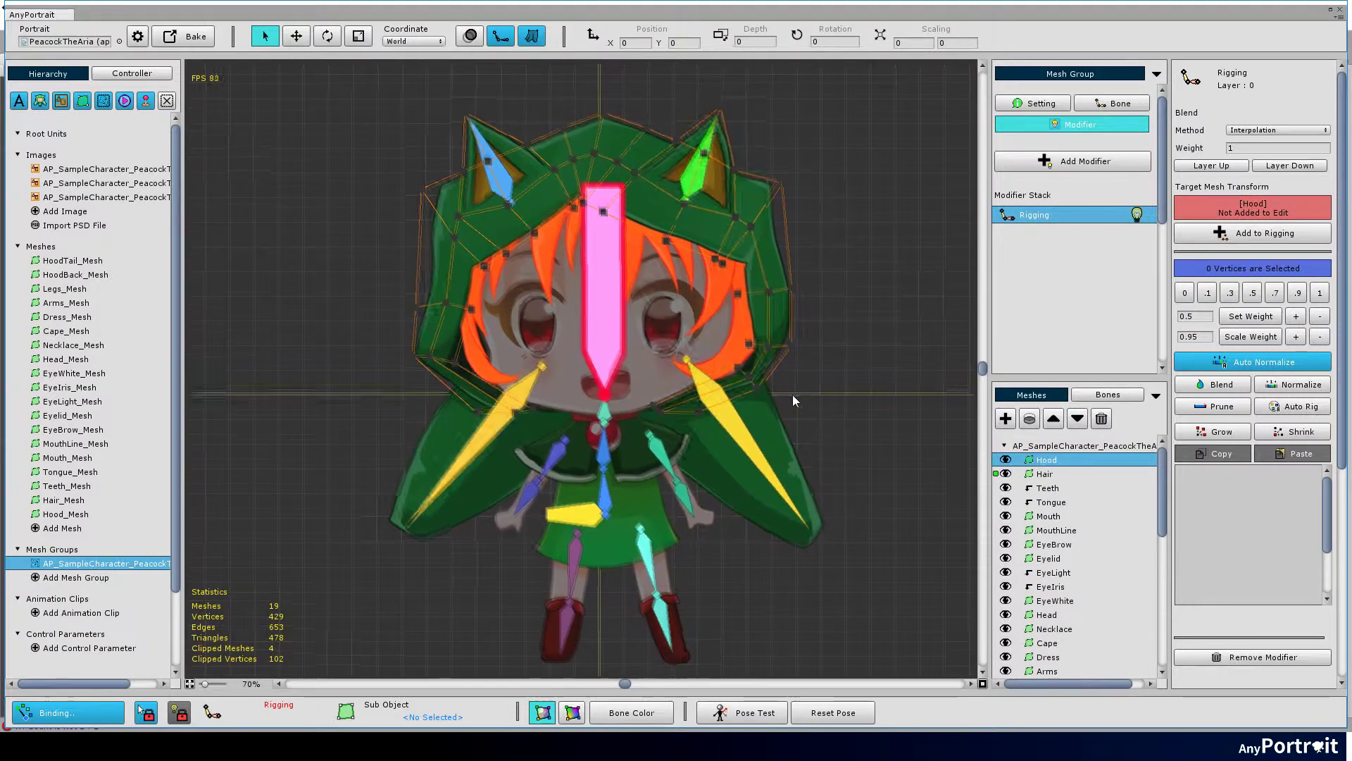
left_click(1215, 236)
left_click_drag(854, 97, 242, 514)
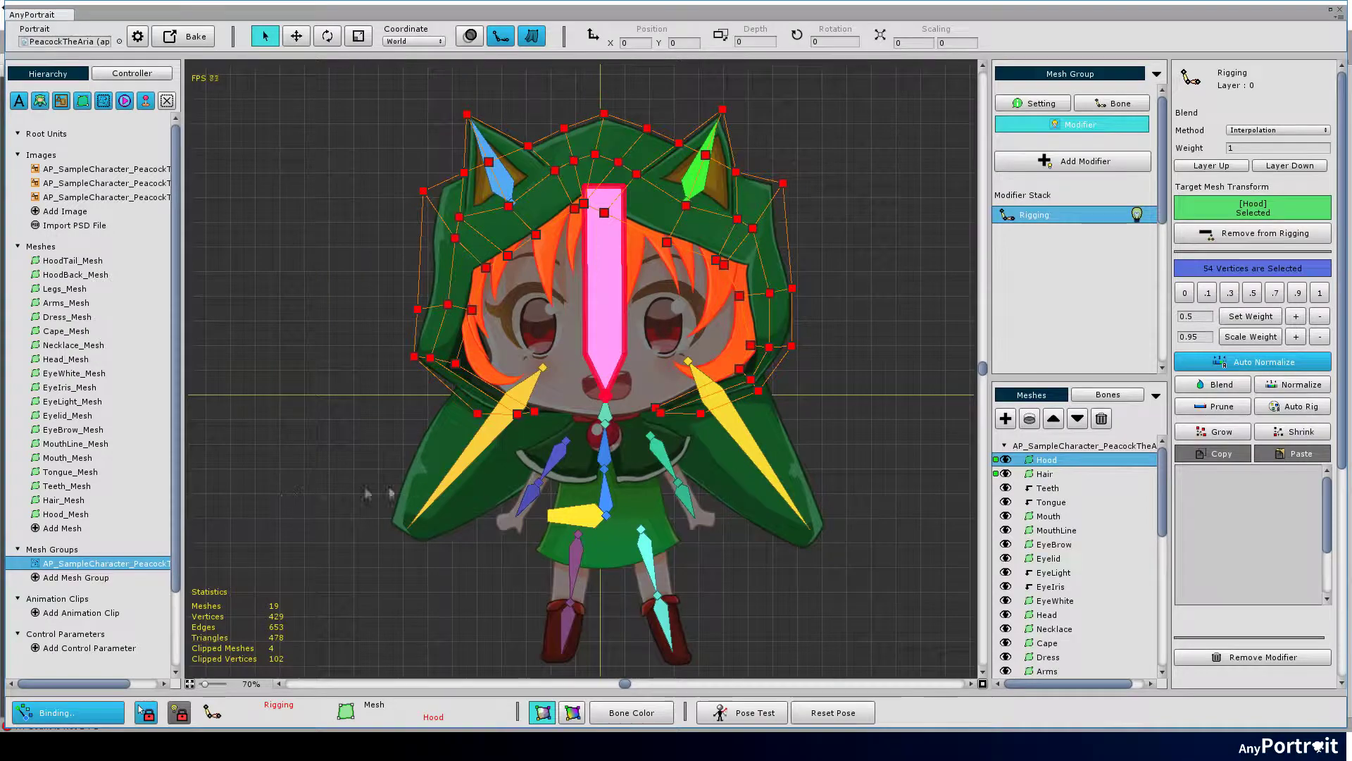
left_click(1320, 293)
Step: Give the Hood vertices on and around the blue ear bone a weight of 0.1 for Bone Ear R
scroll(577, 328, "up", 2)
scroll(577, 328, "up", 1)
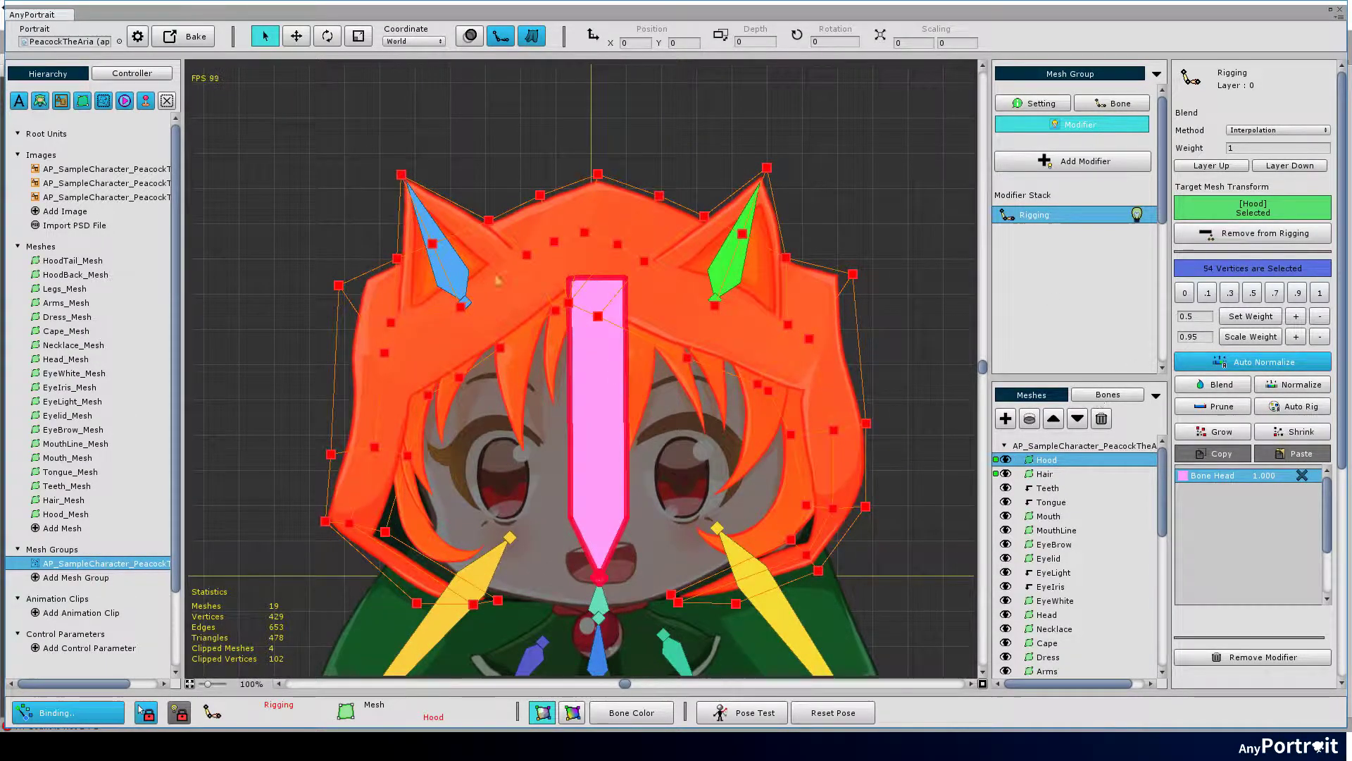
left_click(459, 274)
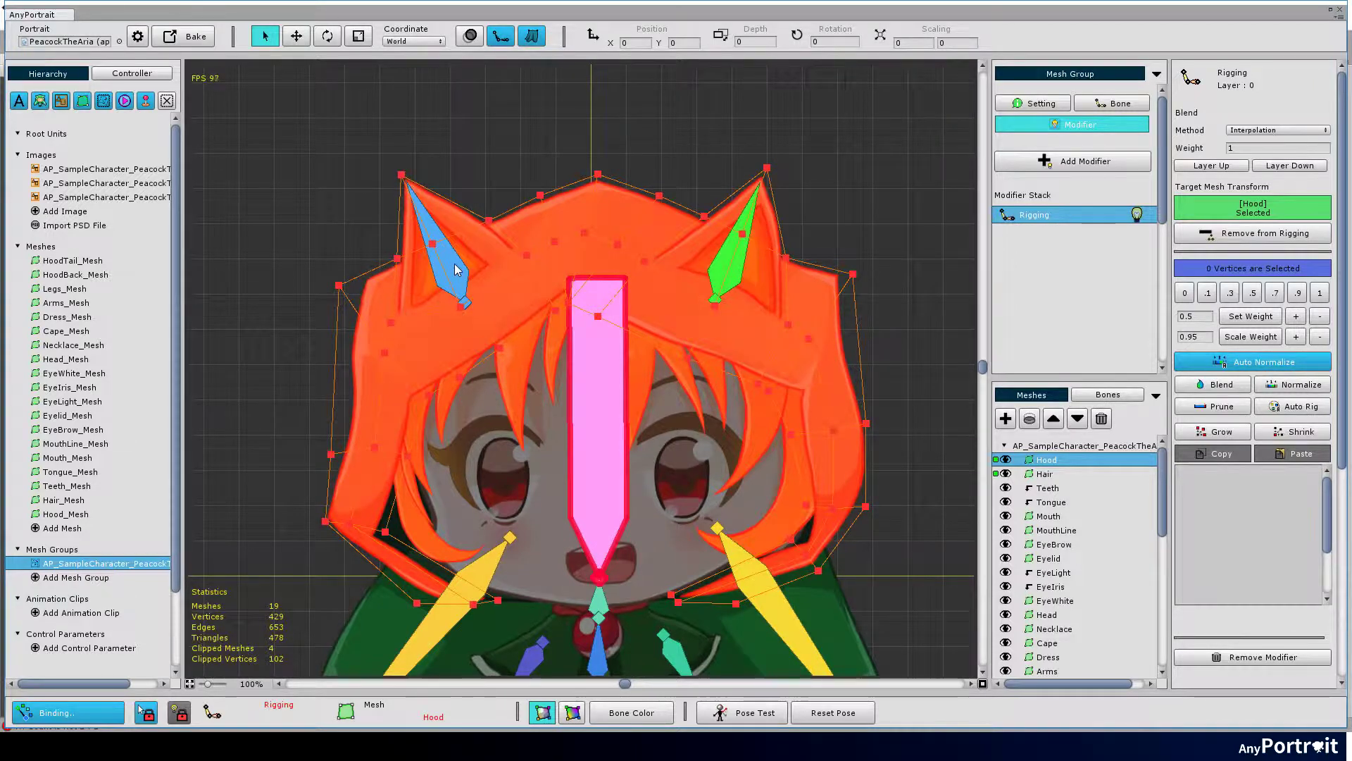
left_click(456, 270)
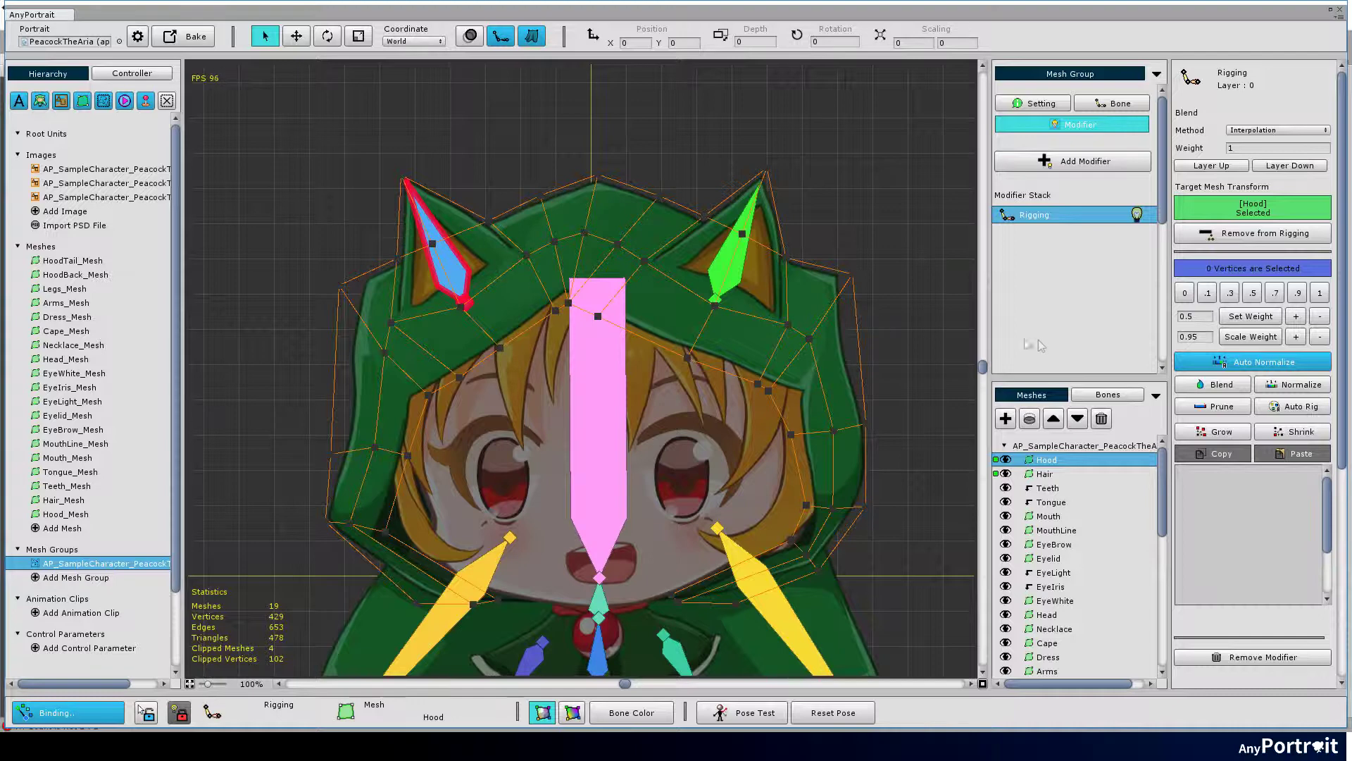
left_click_drag(378, 151, 518, 334)
scroll(498, 255, "up", 1)
left_click_drag(539, 282, 539, 283)
left_click_drag(363, 308, 421, 343)
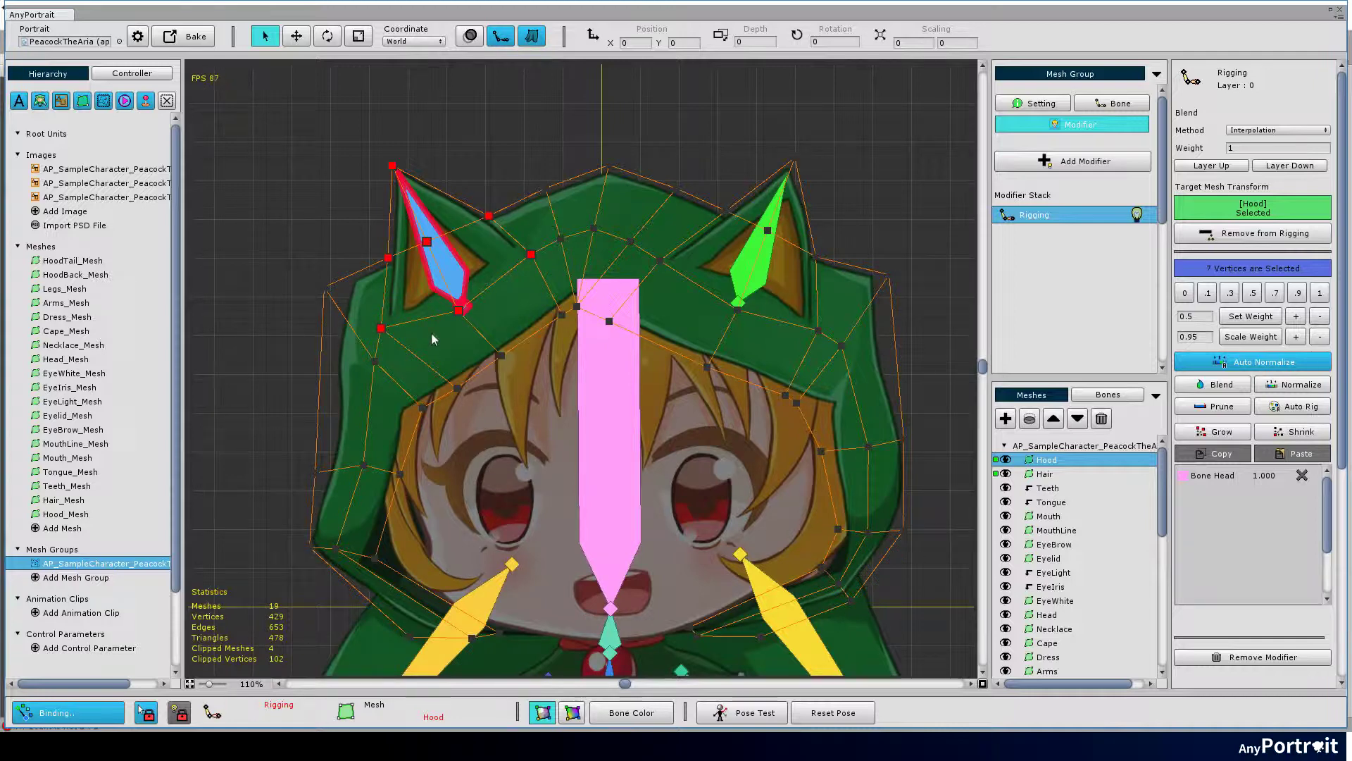
left_click_drag(505, 179, 572, 283)
left_click_drag(277, 244, 403, 386)
left_click(1208, 293)
Step: Weight the 11 Hood vertices on and around the green ear bone 0.9 to Bone Head and 0.1 to Bone Ear L
left_click_drag(660, 133, 849, 278)
left_click_drag(858, 226, 898, 321)
left_click_drag(616, 215, 754, 321)
left_click_drag(782, 291, 866, 372)
left_click(760, 257)
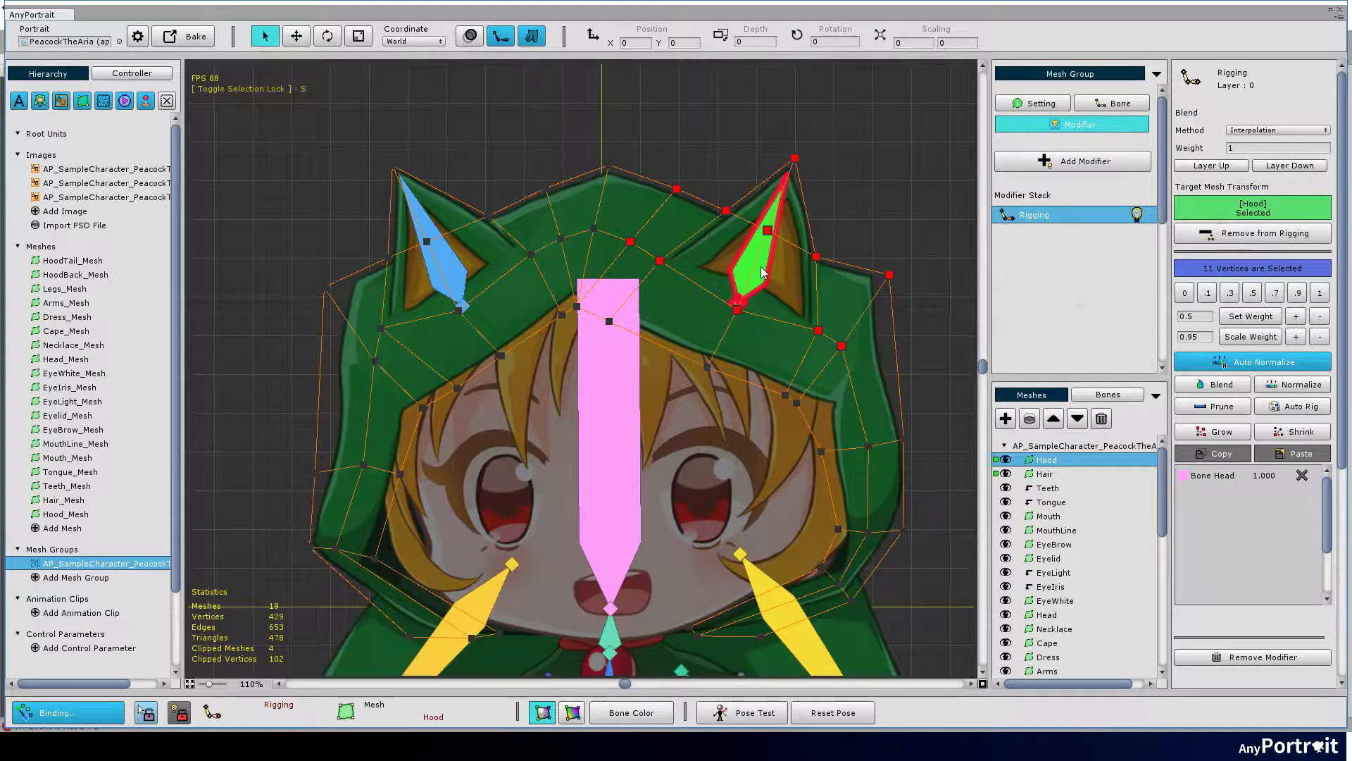
left_click(1320, 293)
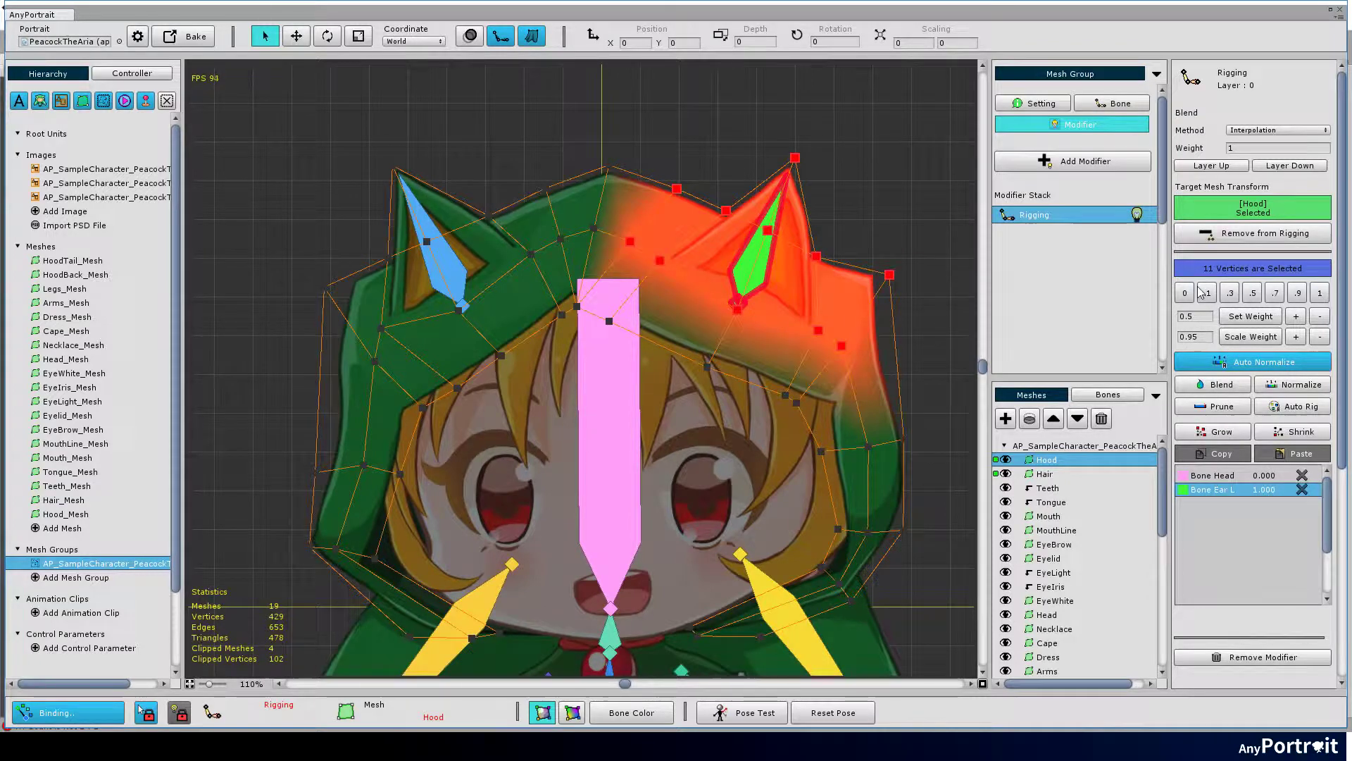
left_click(1213, 474)
left_click(1212, 489)
left_click(1213, 474)
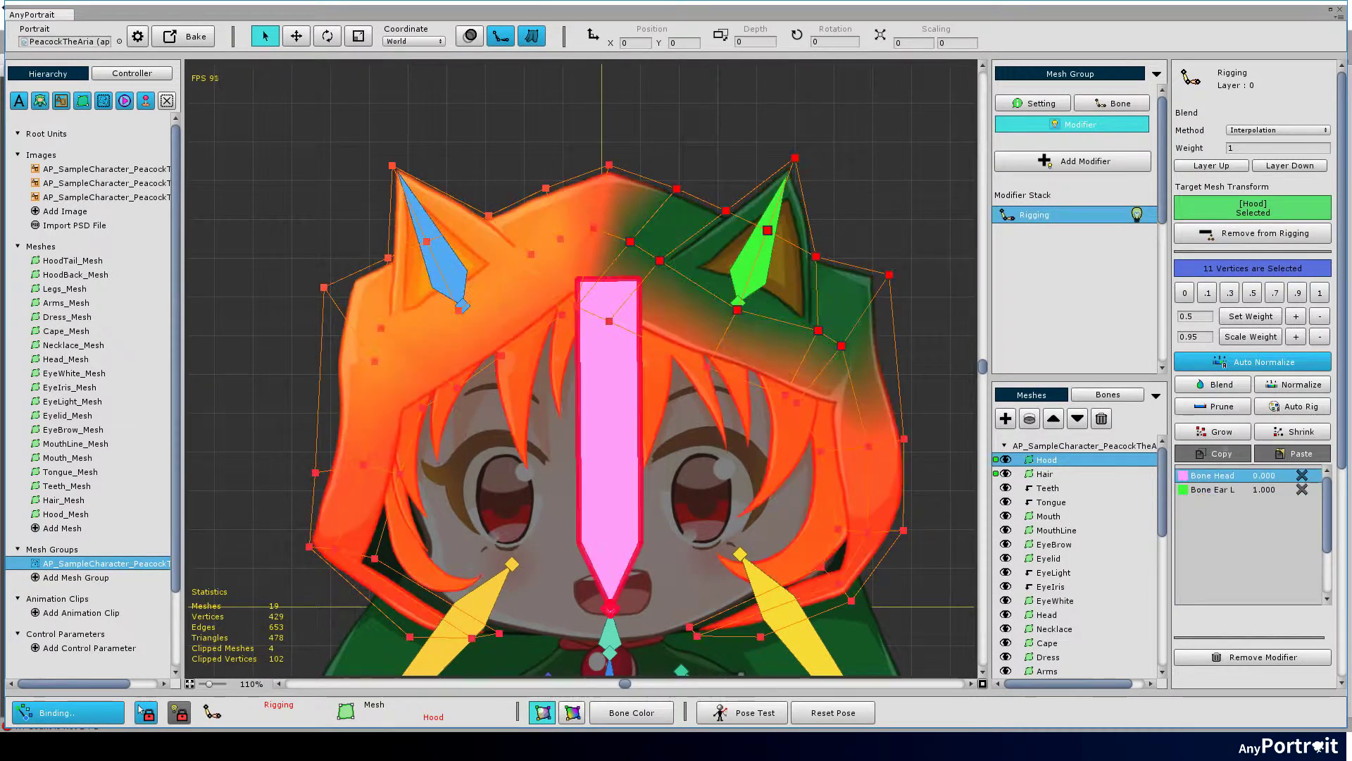
left_click(1302, 294)
Step: Set the Bone Ear L weight of the ear's tip and inner vertices to 1
left_click_drag(761, 139, 805, 245)
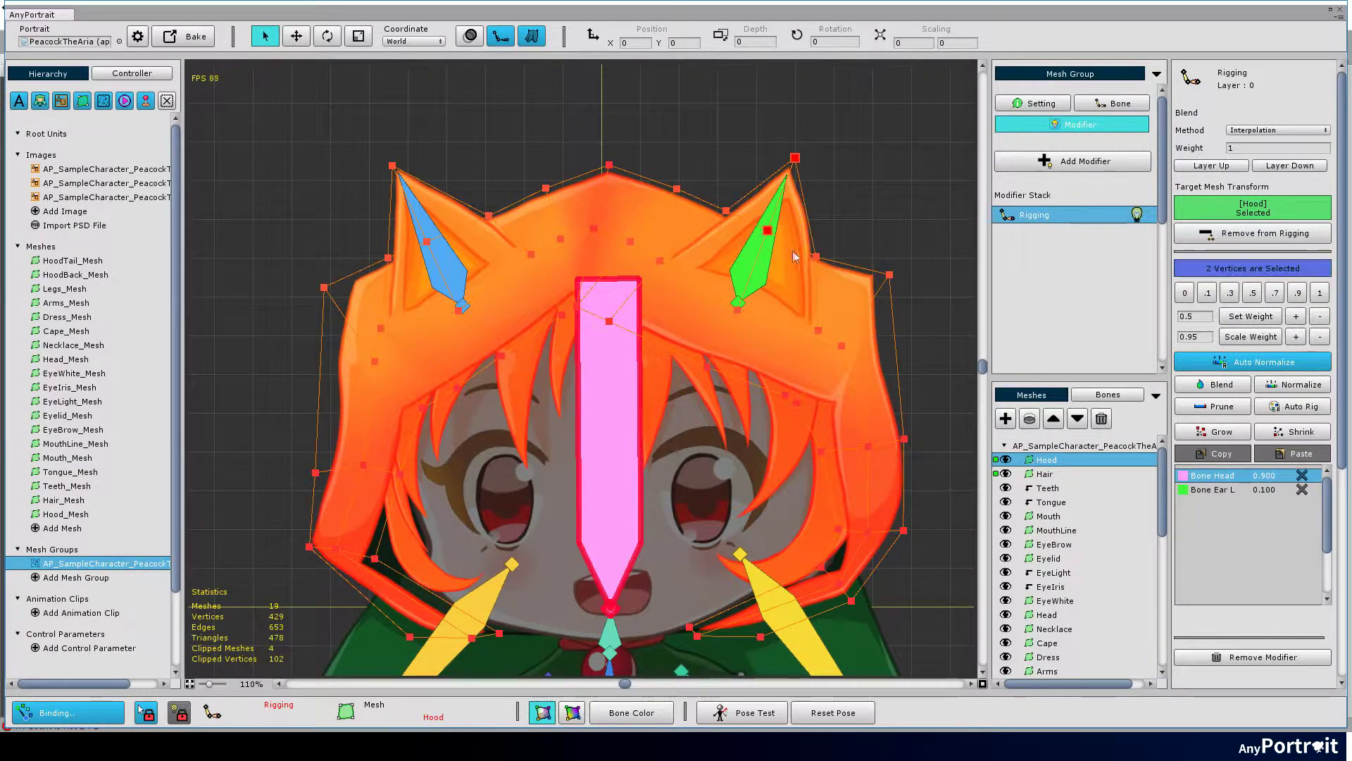
left_click(1215, 490)
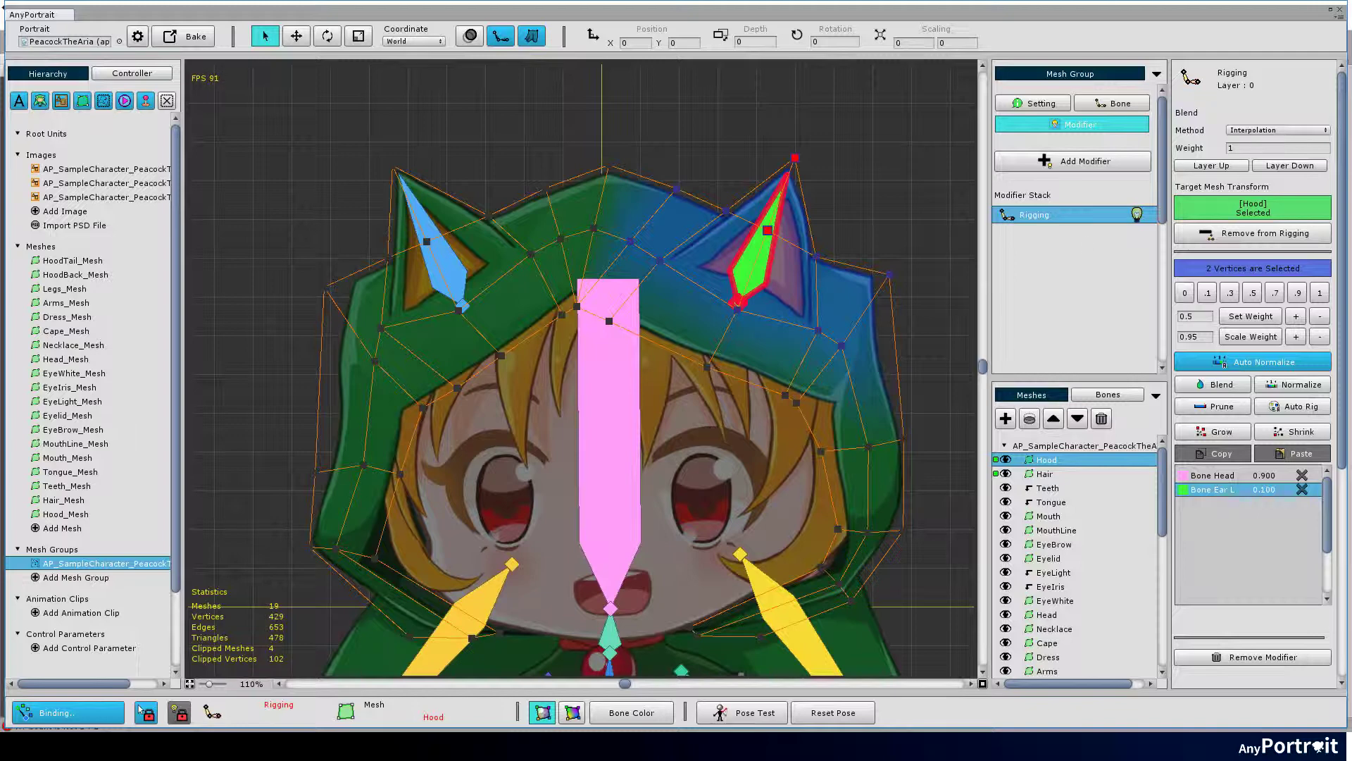
left_click(1320, 293)
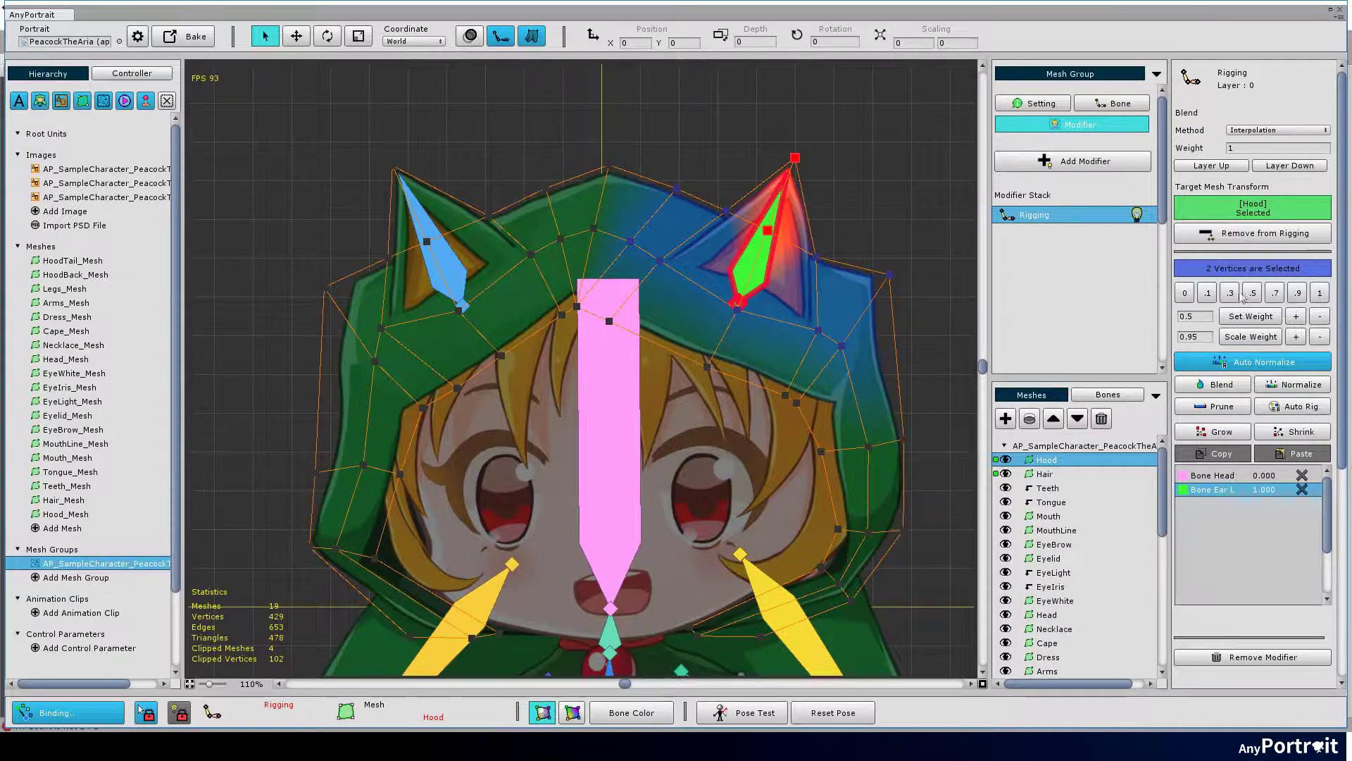
Step: Show the bones as outlines and repeatedly blend the weights of the Hood vertices forming the sides and base of the Bone Ear L ear
left_click_drag(692, 190, 869, 300)
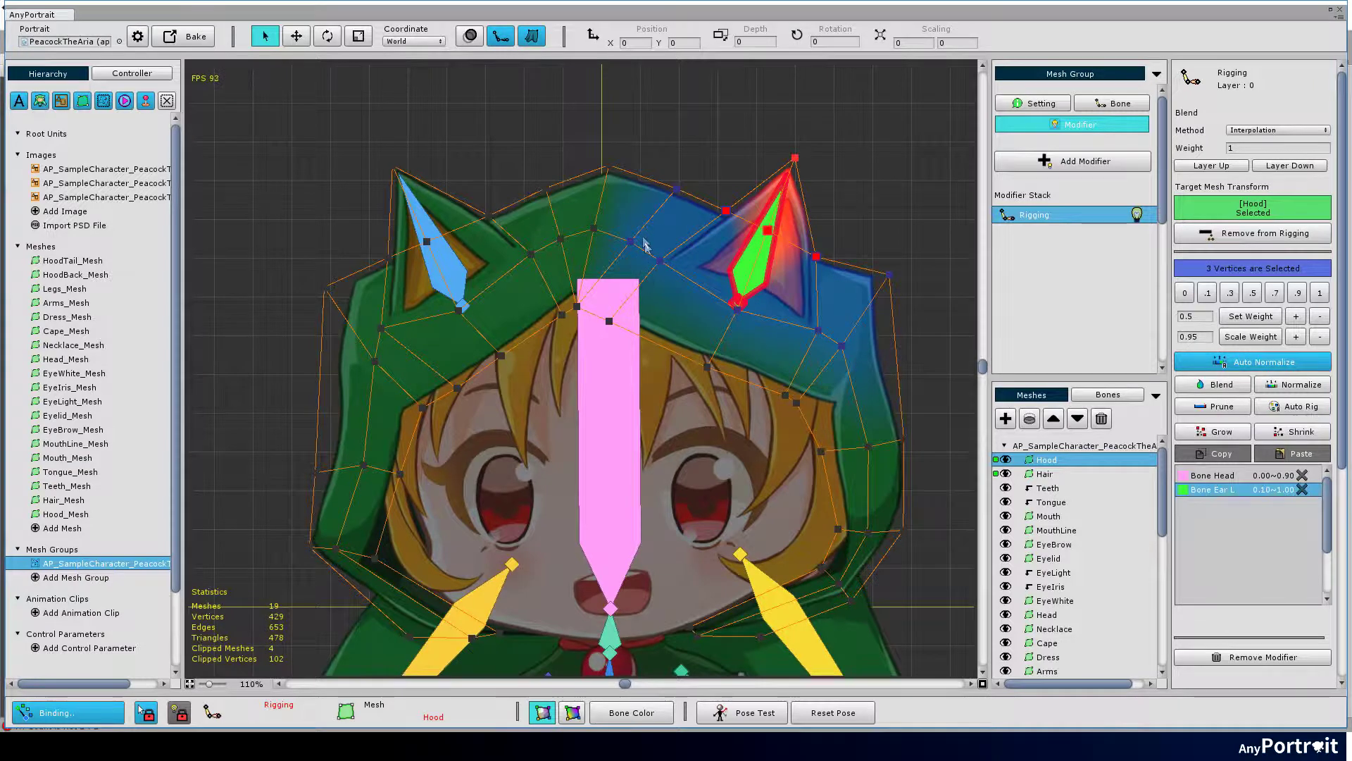
left_click(501, 37)
left_click_drag(657, 249, 836, 342)
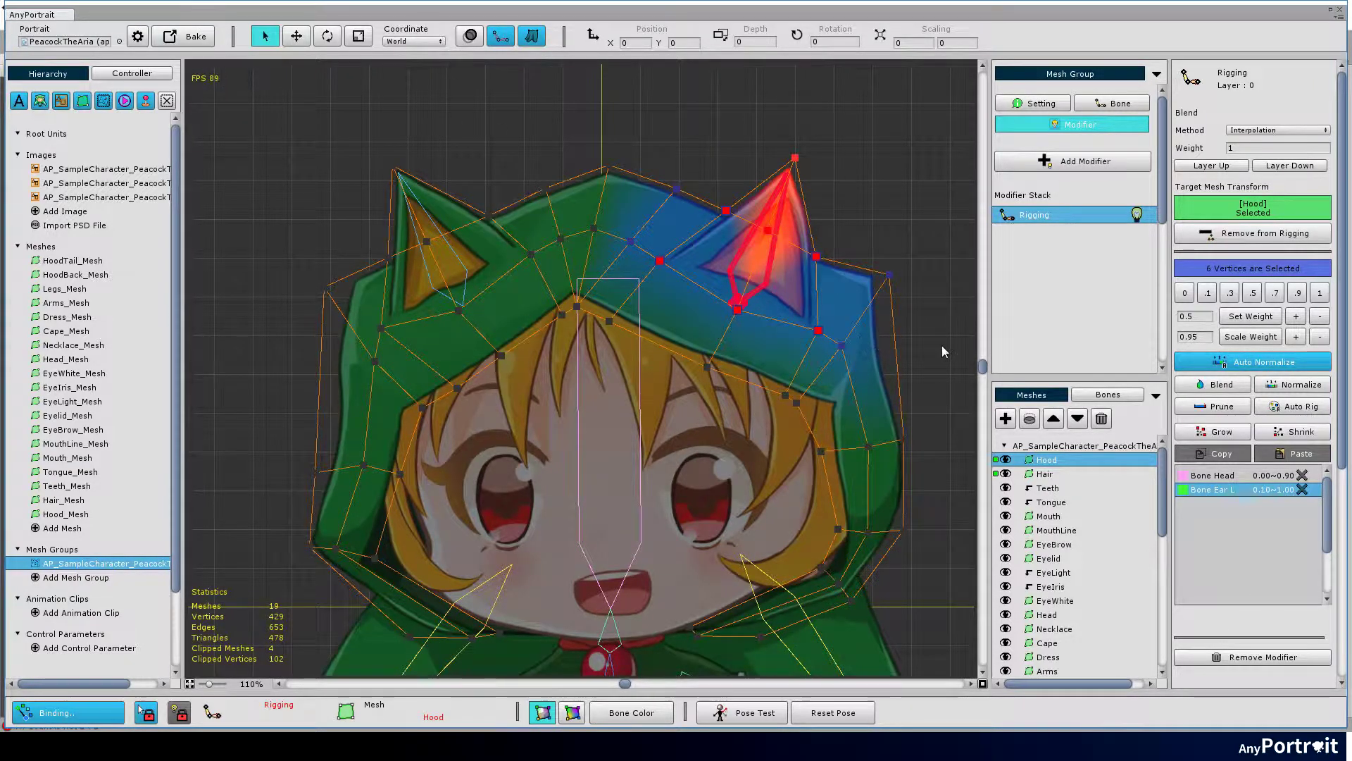
left_click(1233, 386)
left_click(1233, 386)
left_click(1233, 386)
left_click(1233, 386)
left_click(1234, 386)
left_click(1232, 386)
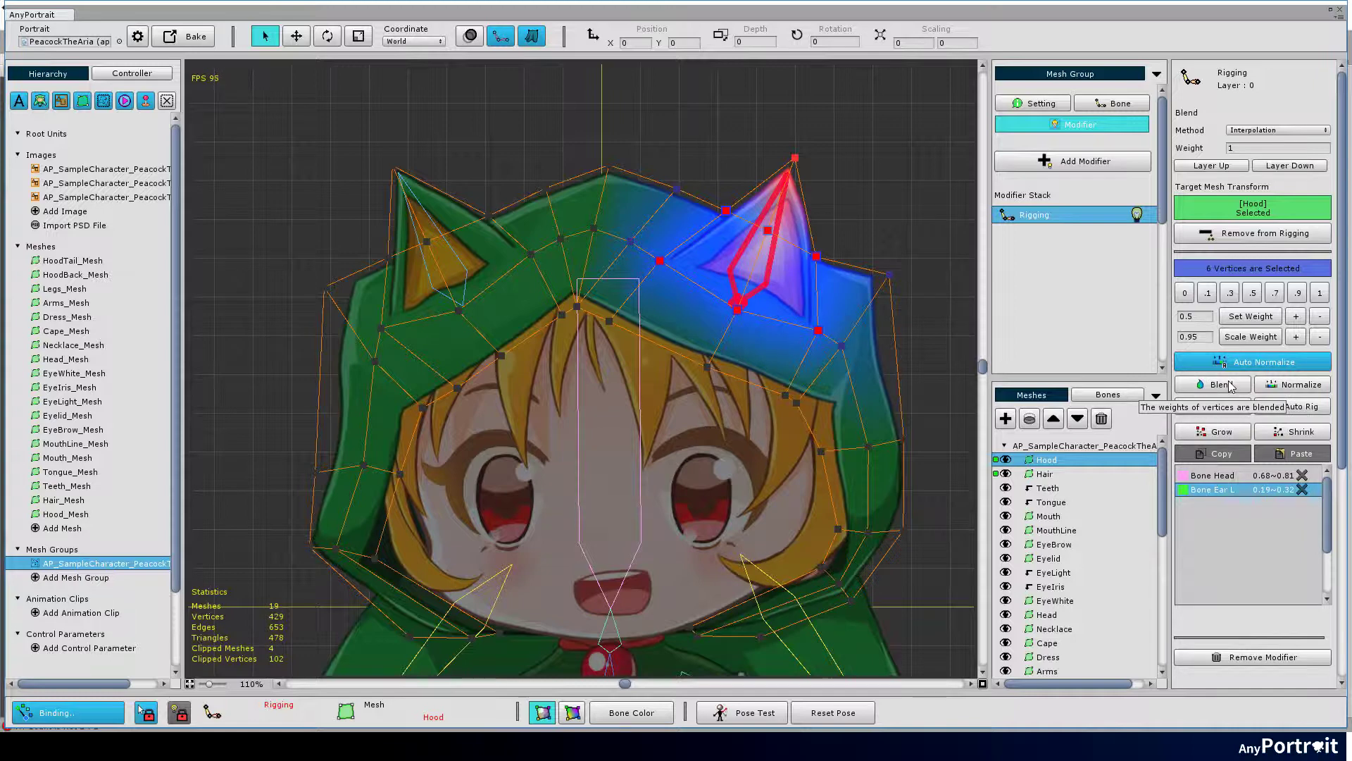
Step: Raise the Bone Ear L weights of the ear's four upper vertices in increments to a range of 0.48 to 1.00
left_click_drag(718, 136, 845, 277)
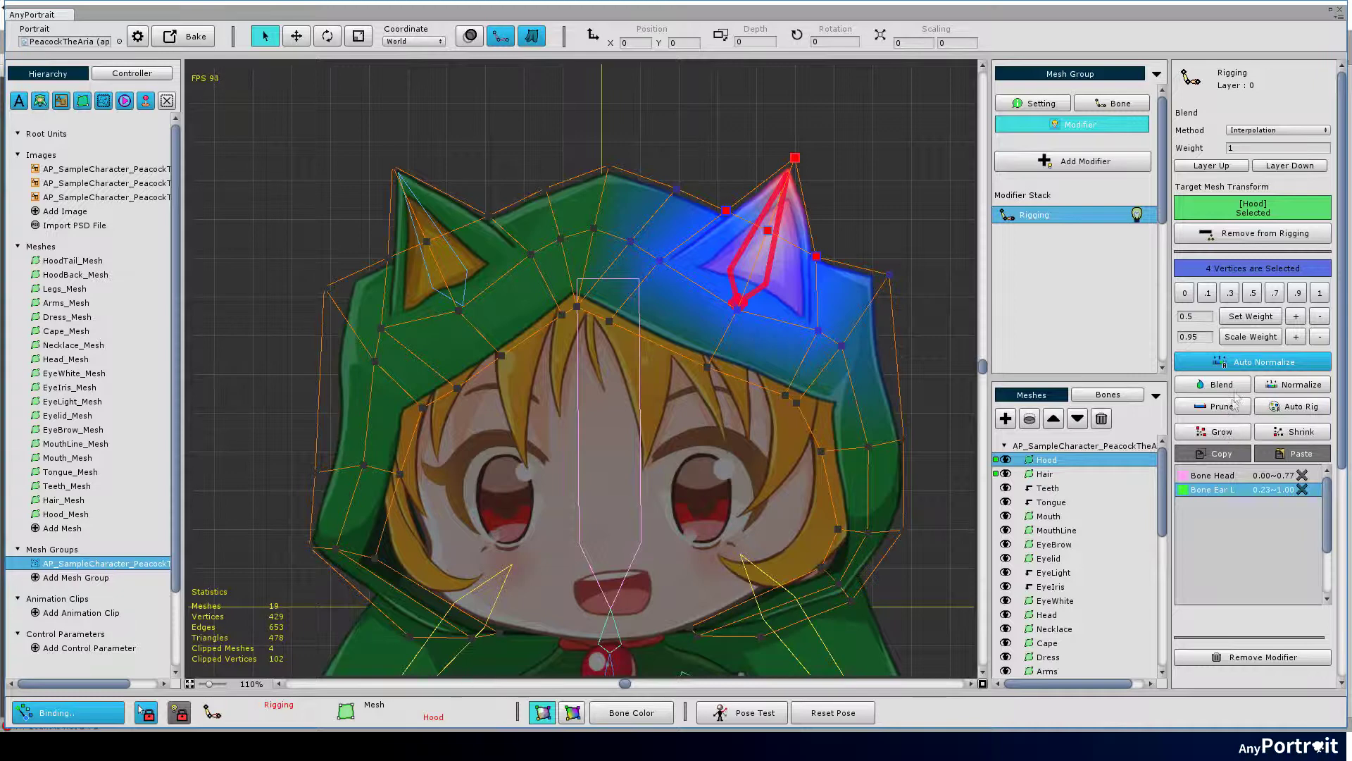
left_click(1297, 318)
left_click(1297, 319)
left_click(1297, 319)
left_click(1297, 319)
left_click(1296, 318)
left_click(1296, 318)
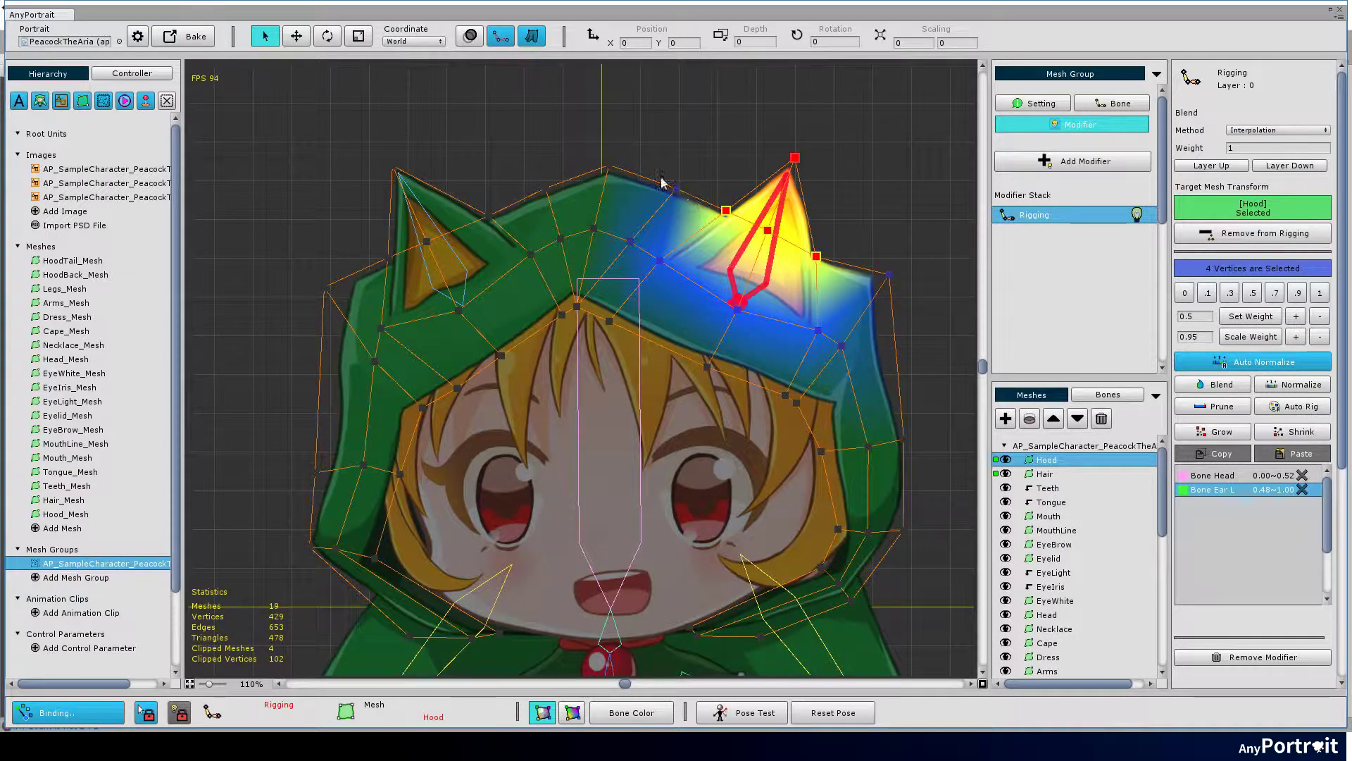
Step: Blend the weights of the seven Hood vertices surrounding the base of the Bone Ear L ear twice
left_click_drag(667, 174, 685, 291)
left_click_drag(712, 269, 831, 351)
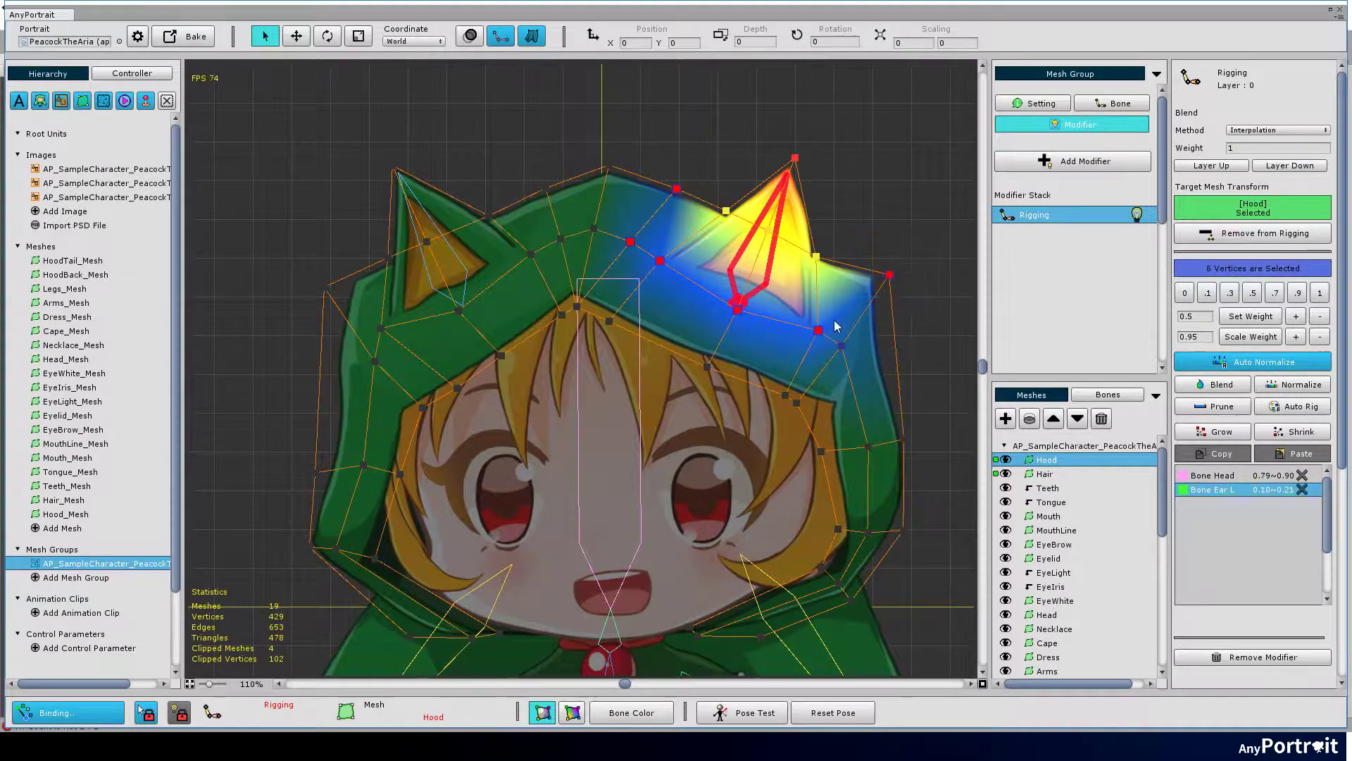
left_click(1231, 388)
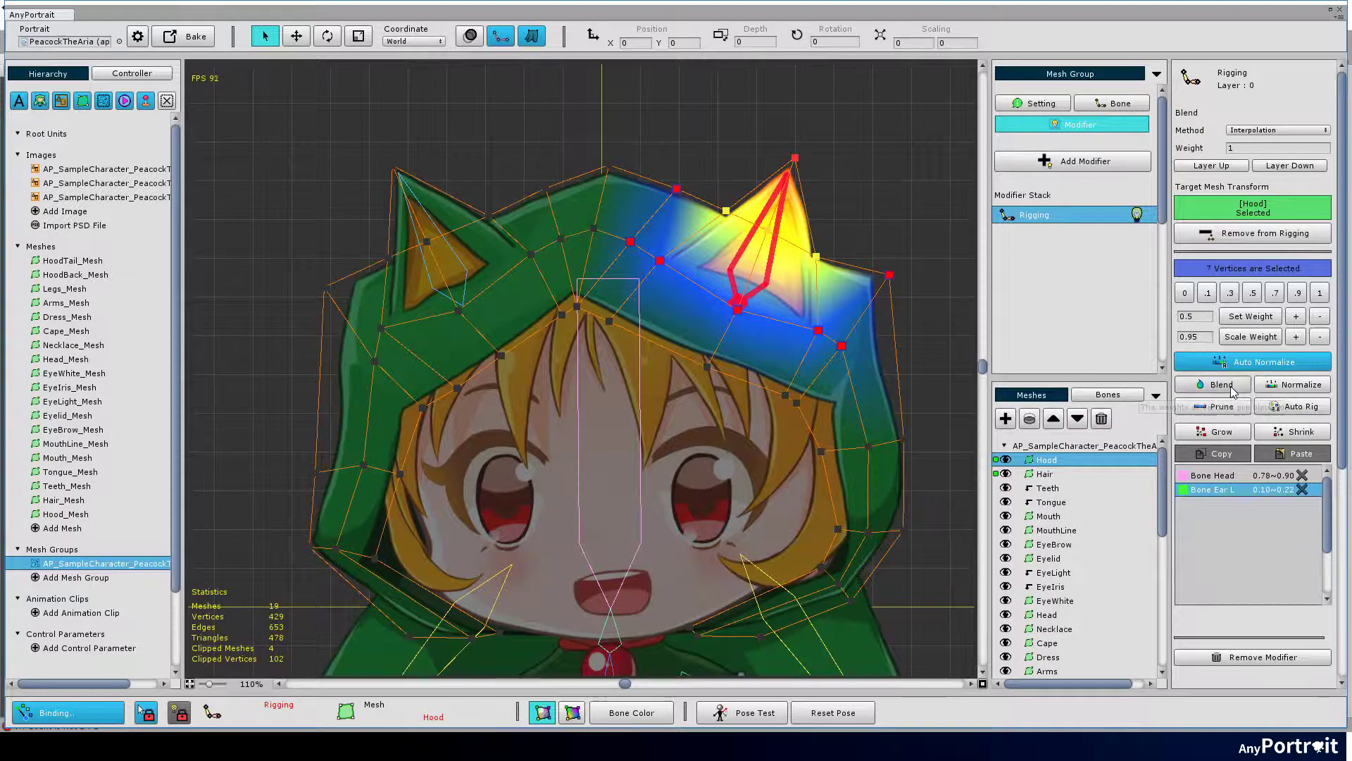
left_click(1229, 388)
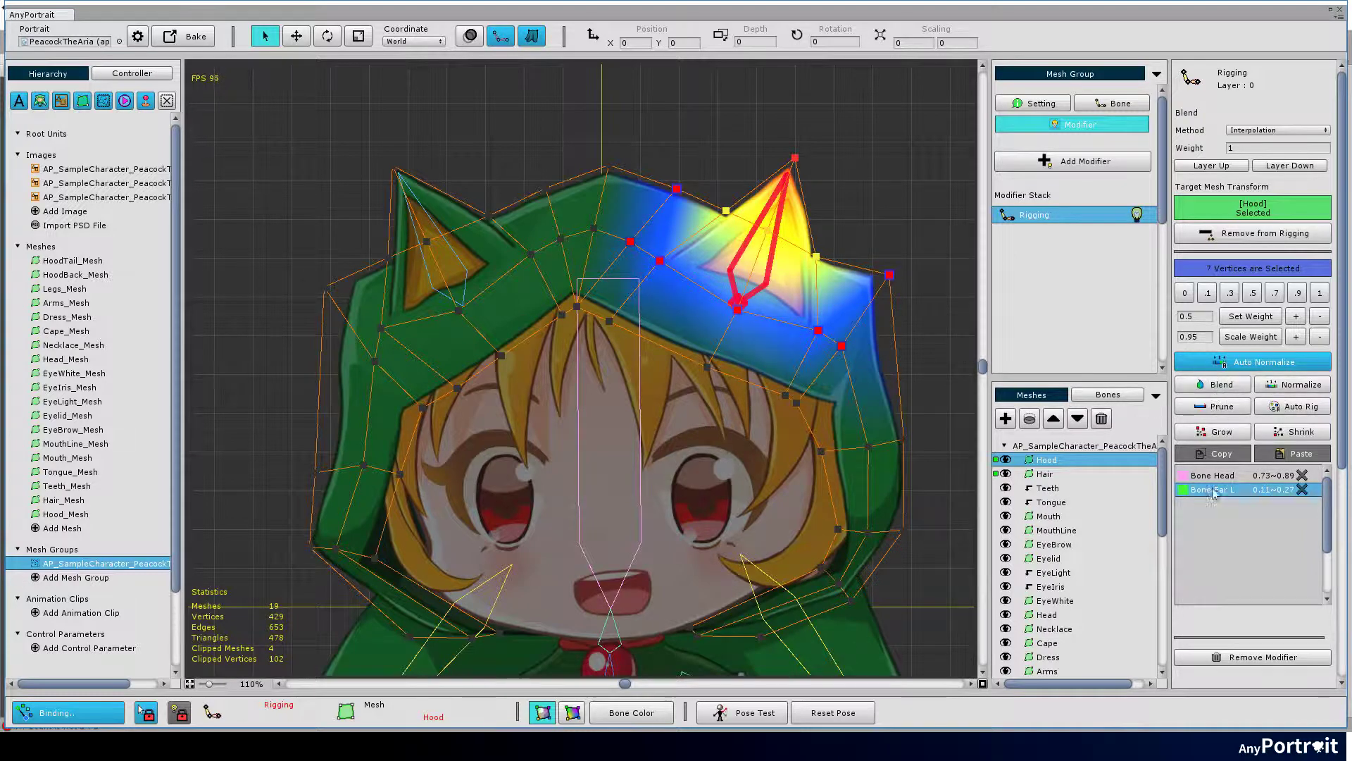
Step: Set the tip and inner vertices of the opposite ear to weight 1 for Bone Ear R, and blend the ear's side and base vertices
left_click_drag(374, 139, 462, 278)
left_click(451, 269)
left_click(1317, 296)
left_click_drag(317, 231, 462, 351)
left_click_drag(475, 184, 540, 270)
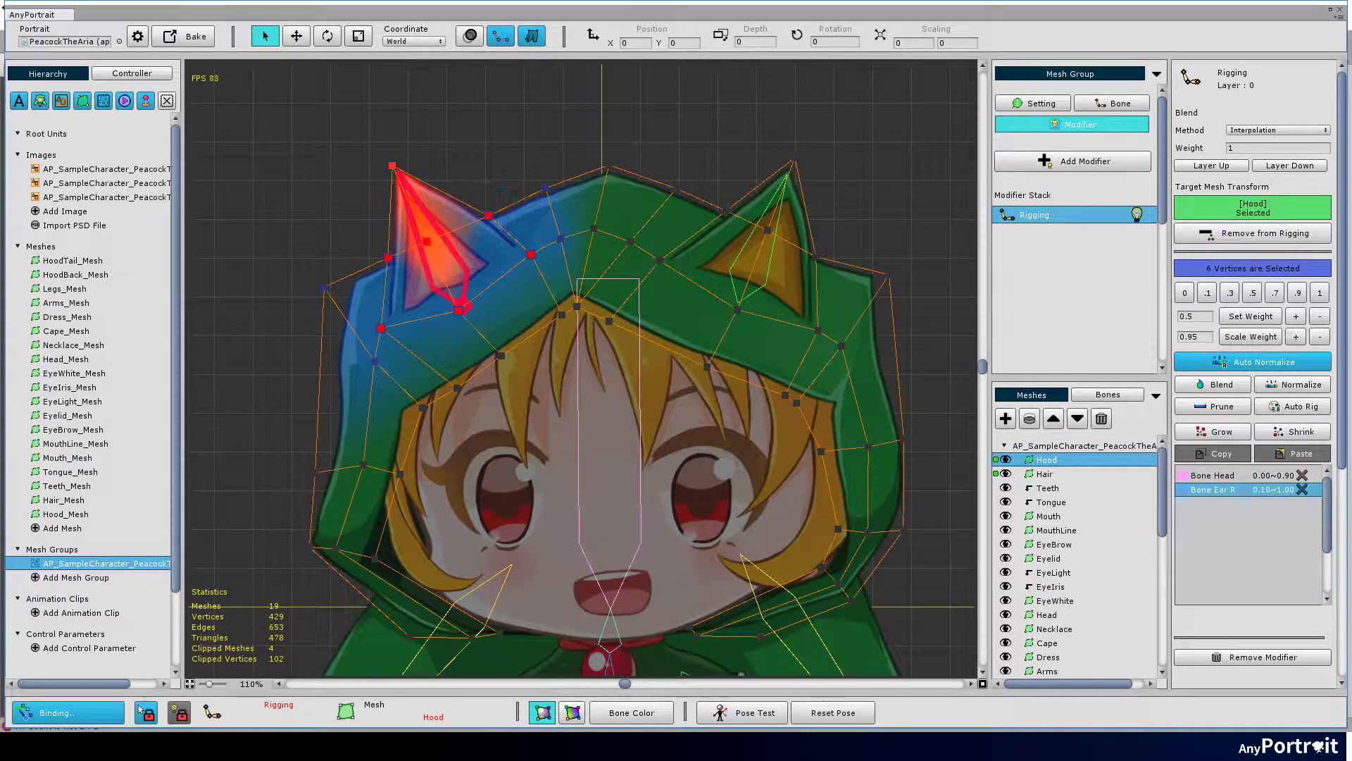
left_click(1224, 386)
left_click(1209, 388)
Step: Raise the Bone Ear R weights at the ear's tip in increments, and blend the ten Hood vertices on and around that ear
left_click_drag(349, 140, 463, 255)
left_click(1296, 316)
left_click(1295, 317)
left_click_drag(278, 145, 561, 279)
left_click_drag(308, 242, 457, 372)
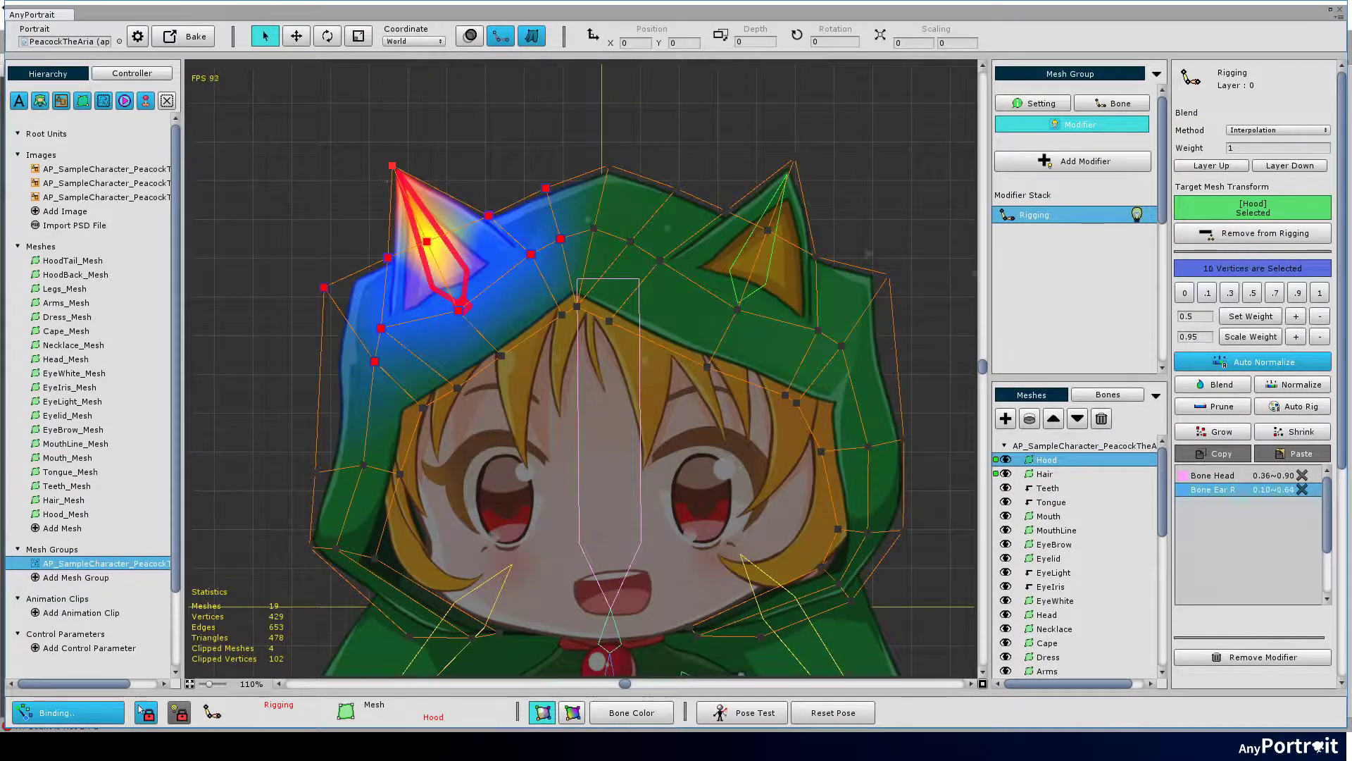
left_click(1211, 385)
left_click(1211, 385)
left_click(1210, 385)
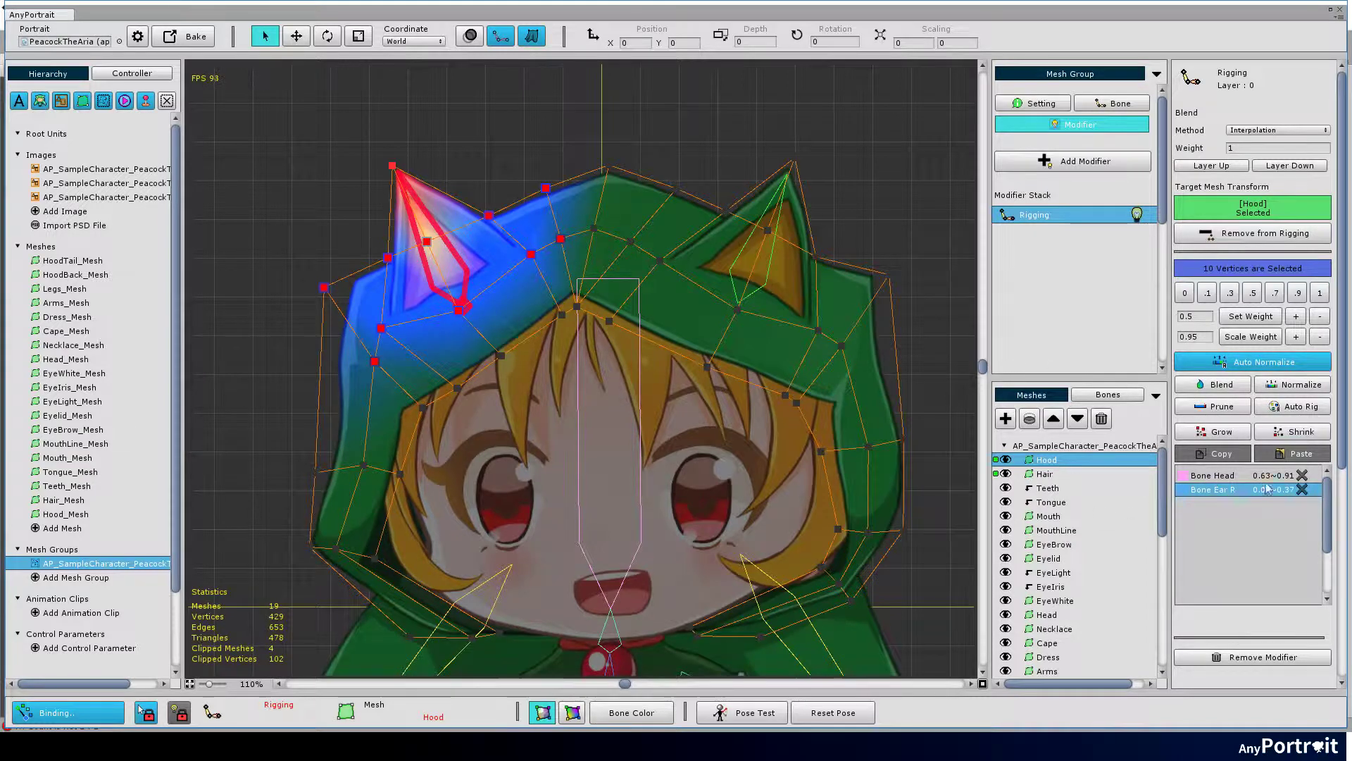
Step: Show the Bone Head weights, turn on Pose Test with solid bones, and rotate Bone Ear R and Bone Ear L outward, Ear L to about -30°
left_click(1226, 477)
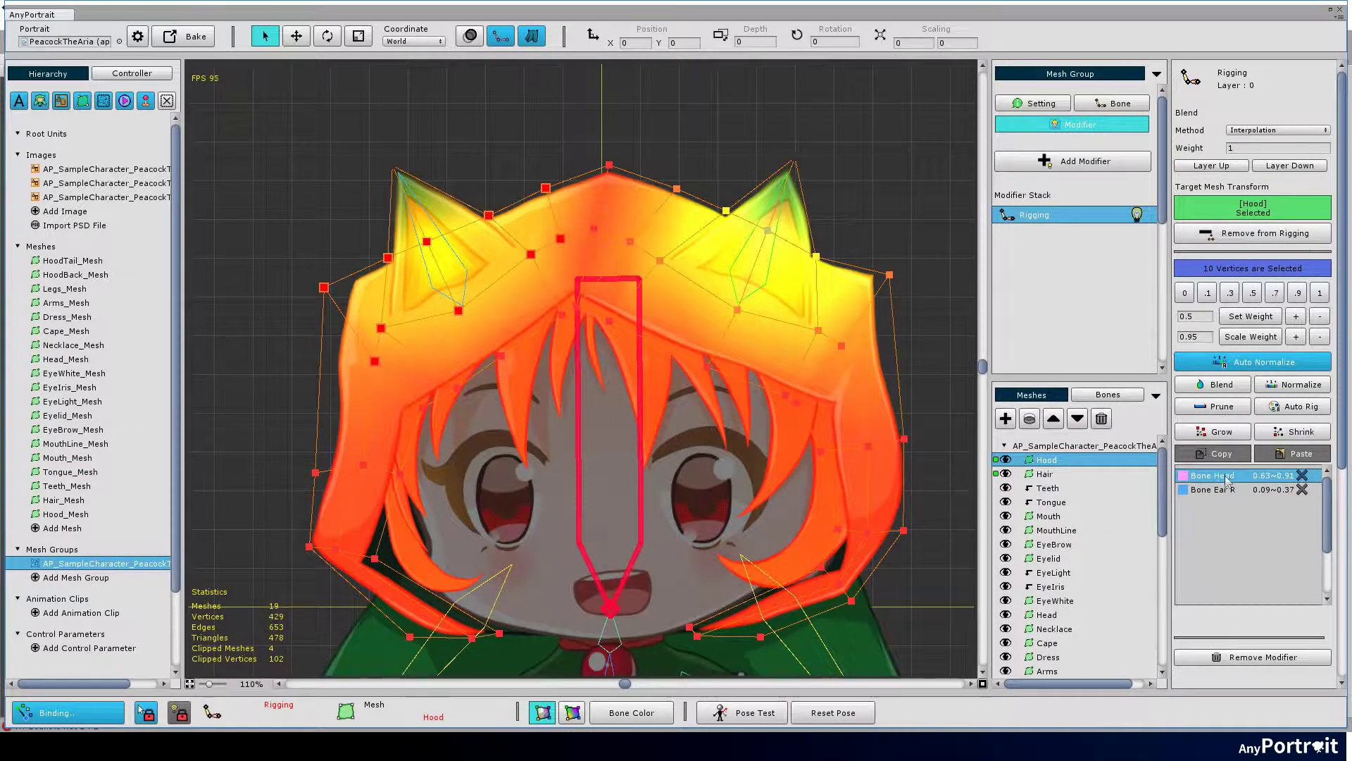
left_click(732, 713)
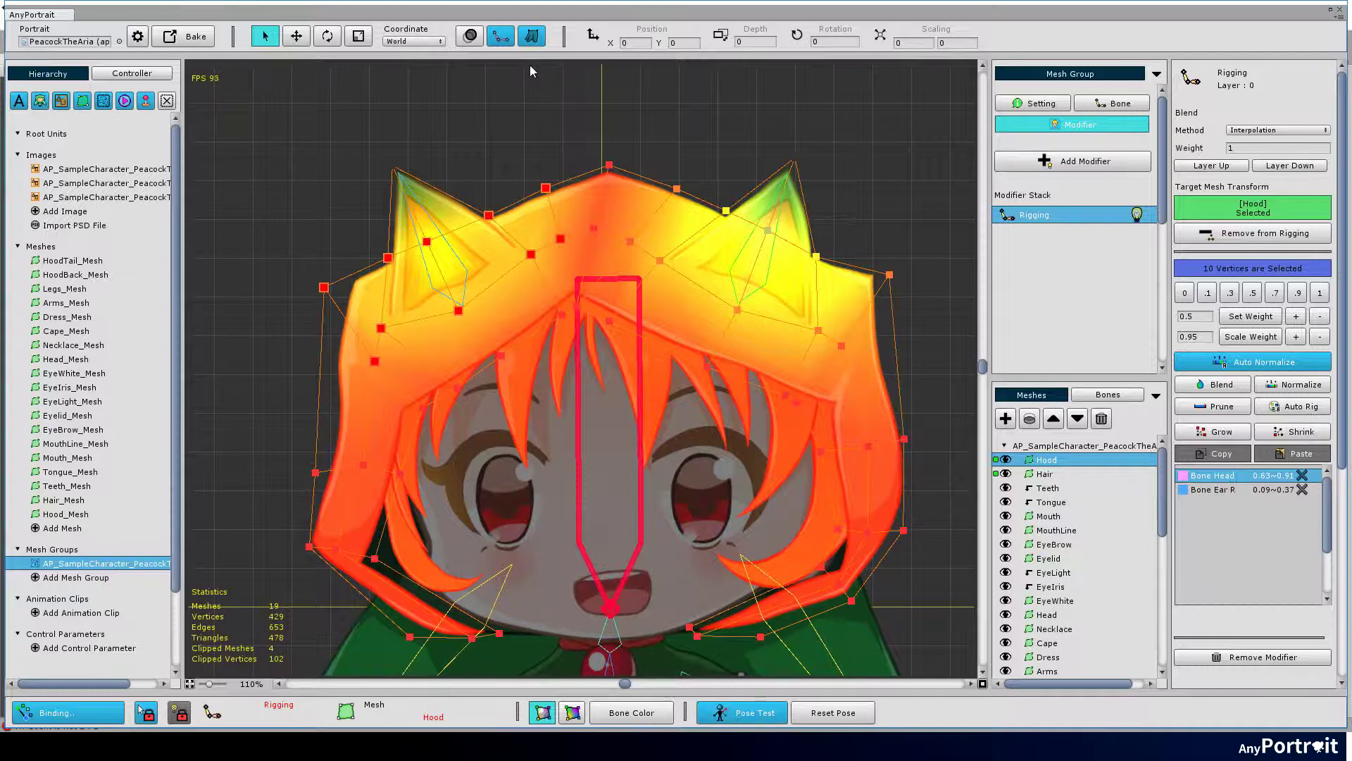
left_click(445, 272)
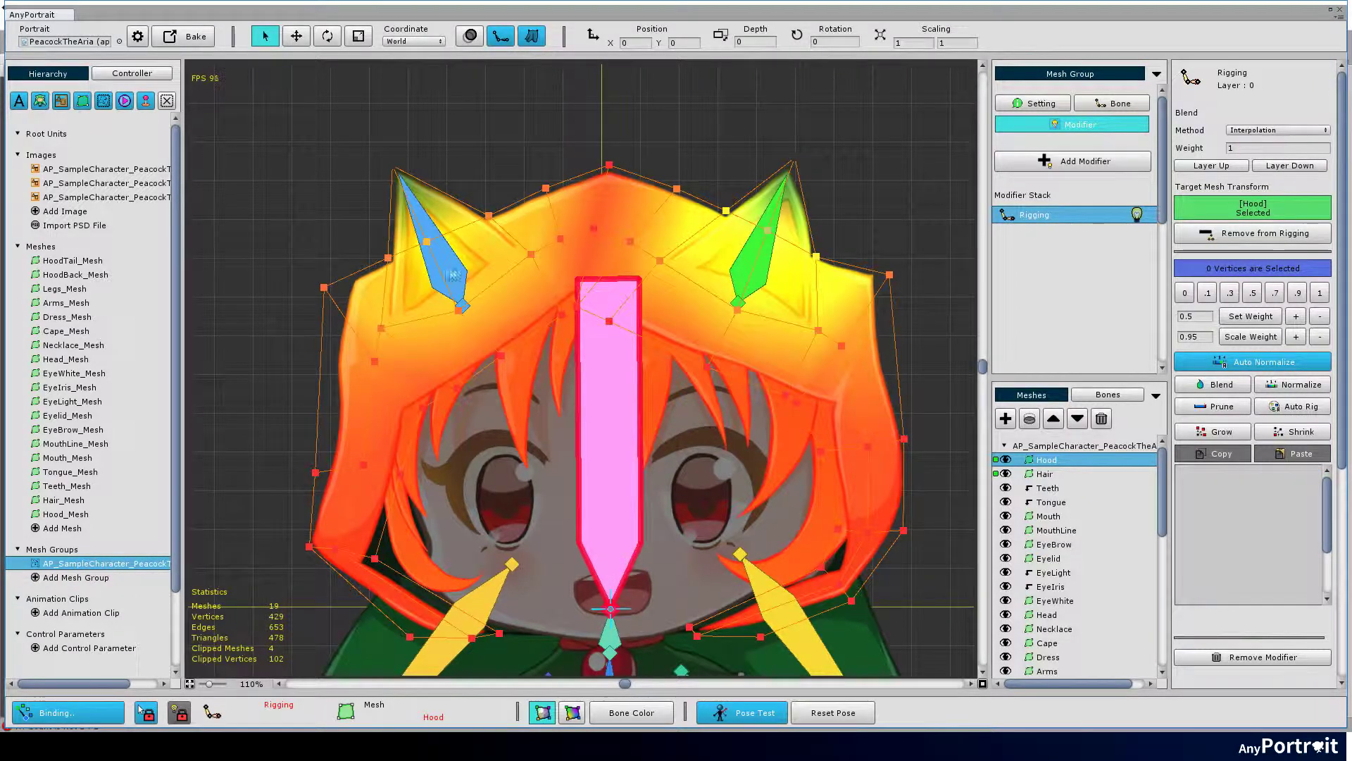
left_click(458, 275)
key("e")
left_click_drag(481, 289, 504, 258)
left_click(759, 262)
mouse_move(764, 292)
left_mouse_down()
mouse_move(768, 321)
mouse_move(751, 274)
mouse_move(781, 310)
left_mouse_up()
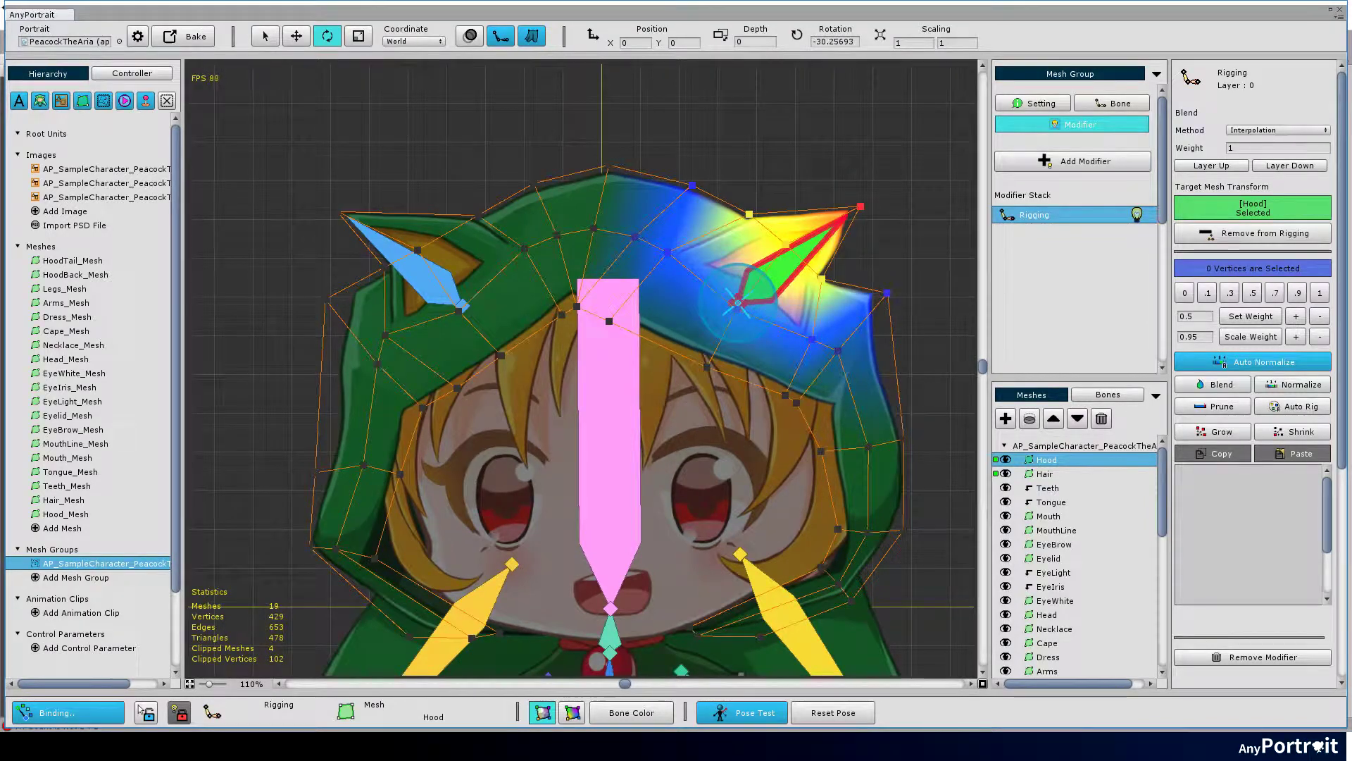
Step: Compare the Hood's weight display with and without bone colors, and with and without the mesh texture
left_click(632, 712)
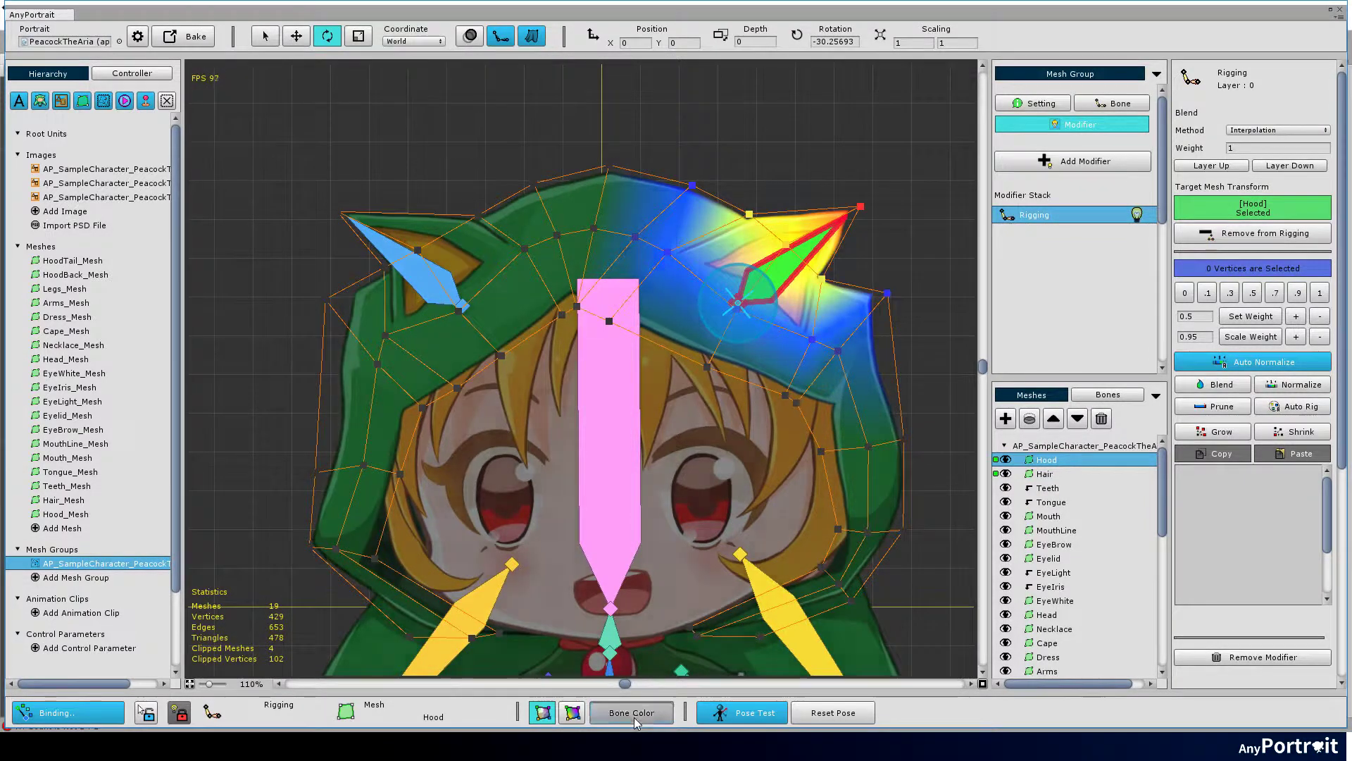
left_click(572, 712)
left_click(545, 715)
left_click(620, 718)
left_click(627, 718)
left_click(647, 717)
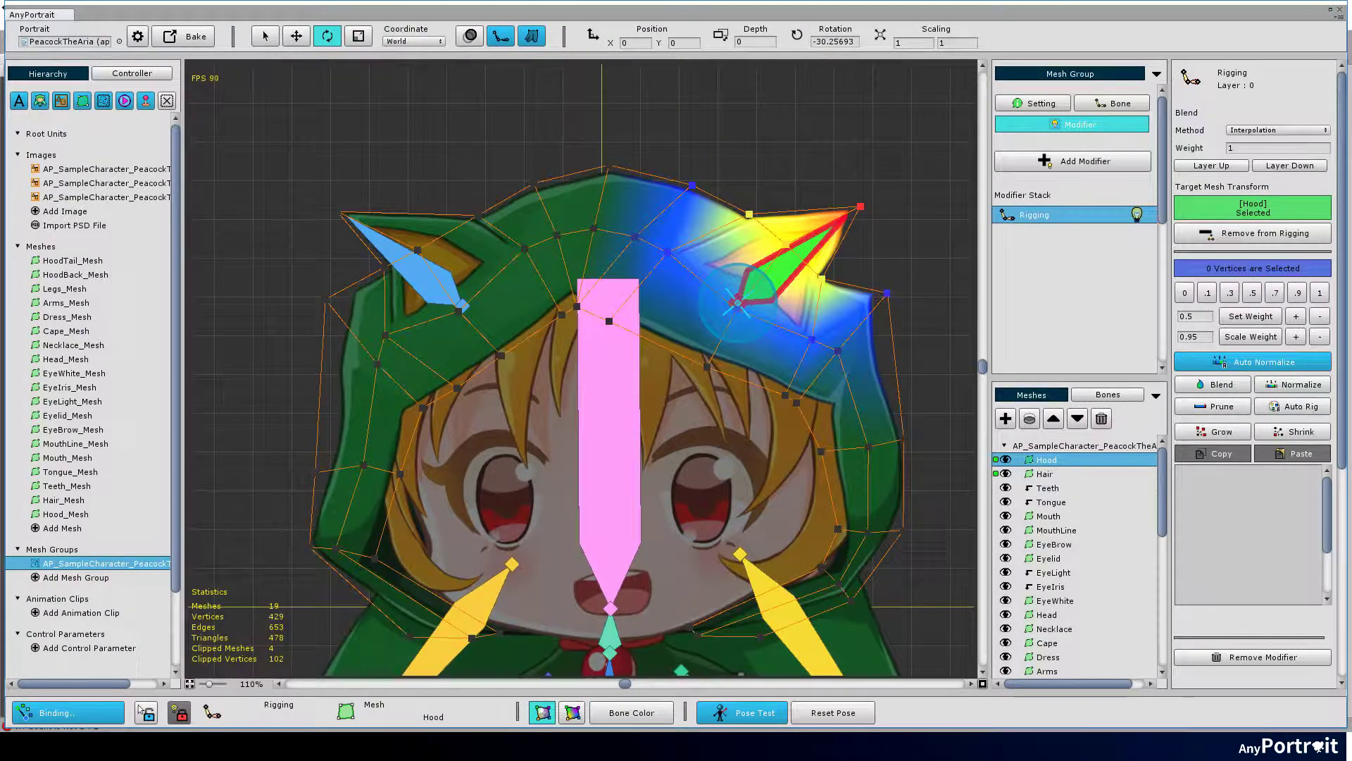
Step: Stretch and rotate both ear bones outward in the pose test, and display the bones as outlines
left_click_drag(750, 299, 780, 264)
key("r")
left_click(406, 285)
left_click_drag(410, 293, 378, 267)
left_click_drag(462, 284, 483, 266)
left_click(420, 289)
key("e")
mouse_move(448, 327)
left_mouse_down()
mouse_move(452, 354)
mouse_move(477, 334)
mouse_move(432, 335)
left_mouse_up()
left_click(501, 36)
scroll(445, 295, "down", 1)
left_click_drag(401, 218, 447, 275)
left_click(446, 283)
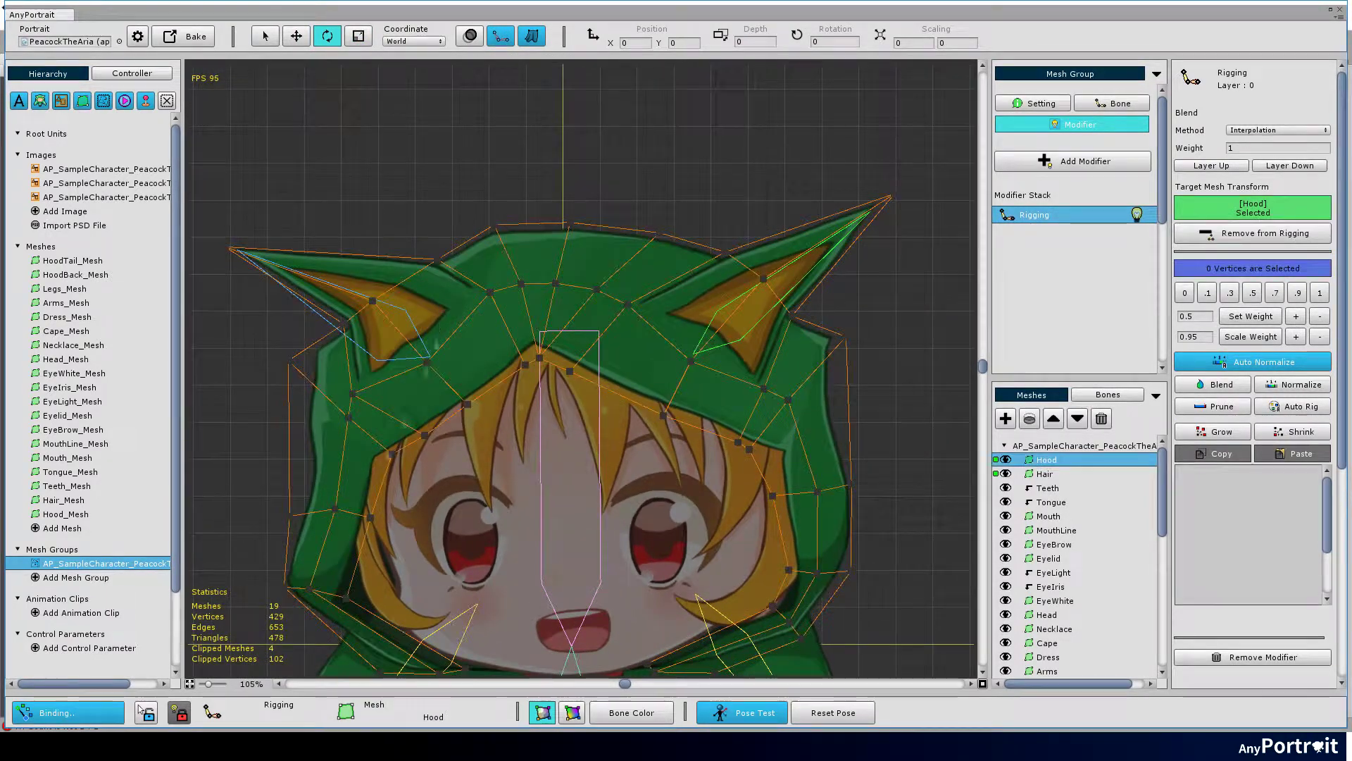
Step: Raise the Bone Ear R weight of the three Hood vertices inside and beside that ear, and blend them twice
key("s")
left_click_drag(421, 231, 454, 276)
left_click_drag(327, 305, 357, 342)
left_click_drag(351, 280, 391, 332)
left_click(1215, 491)
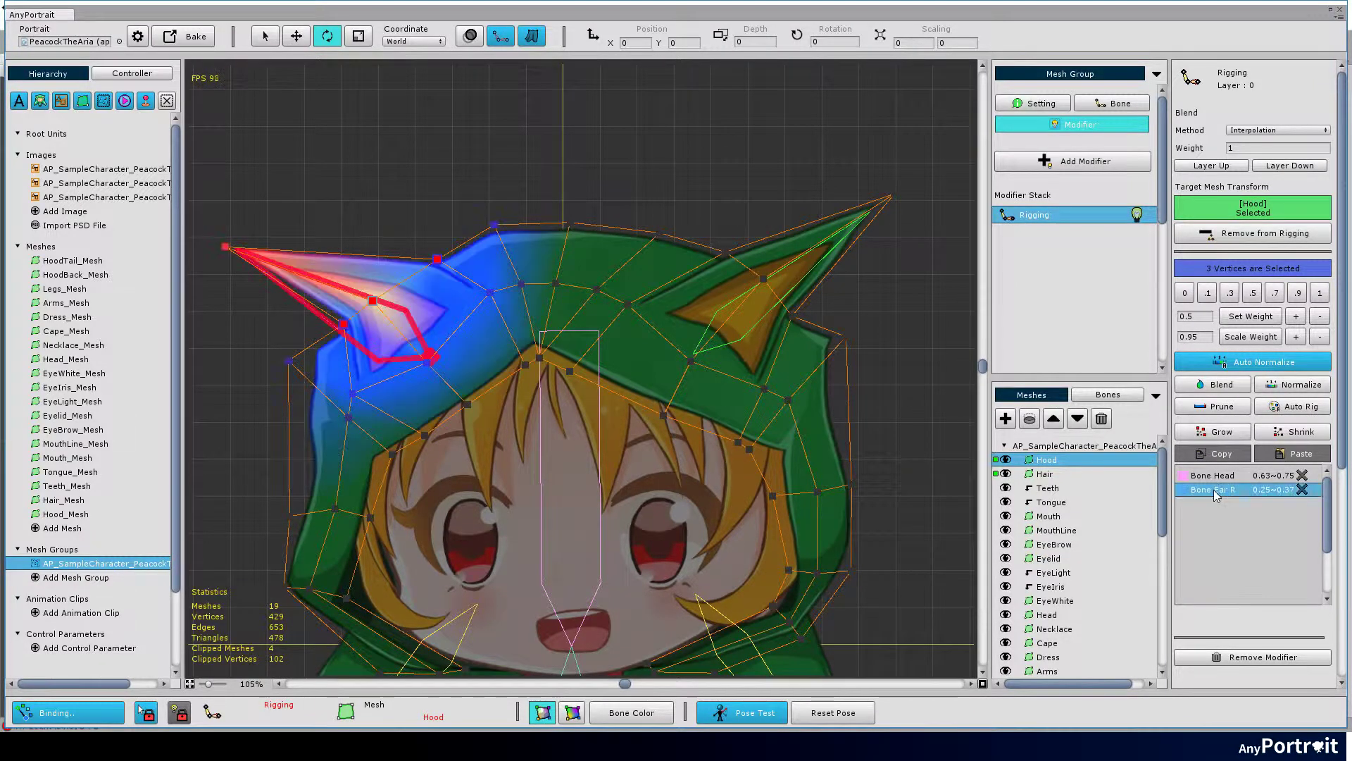
left_click(1295, 316)
left_click(1216, 391)
left_click(1212, 389)
Step: Blend the ten Hood vertices around the Bone Ear R ear, raise their Bone Ear R weight one increment, and blend again
left_click_drag(429, 217, 528, 319)
left_click_drag(270, 332, 439, 423)
left_click(1220, 387)
left_click(1296, 318)
left_click(1214, 386)
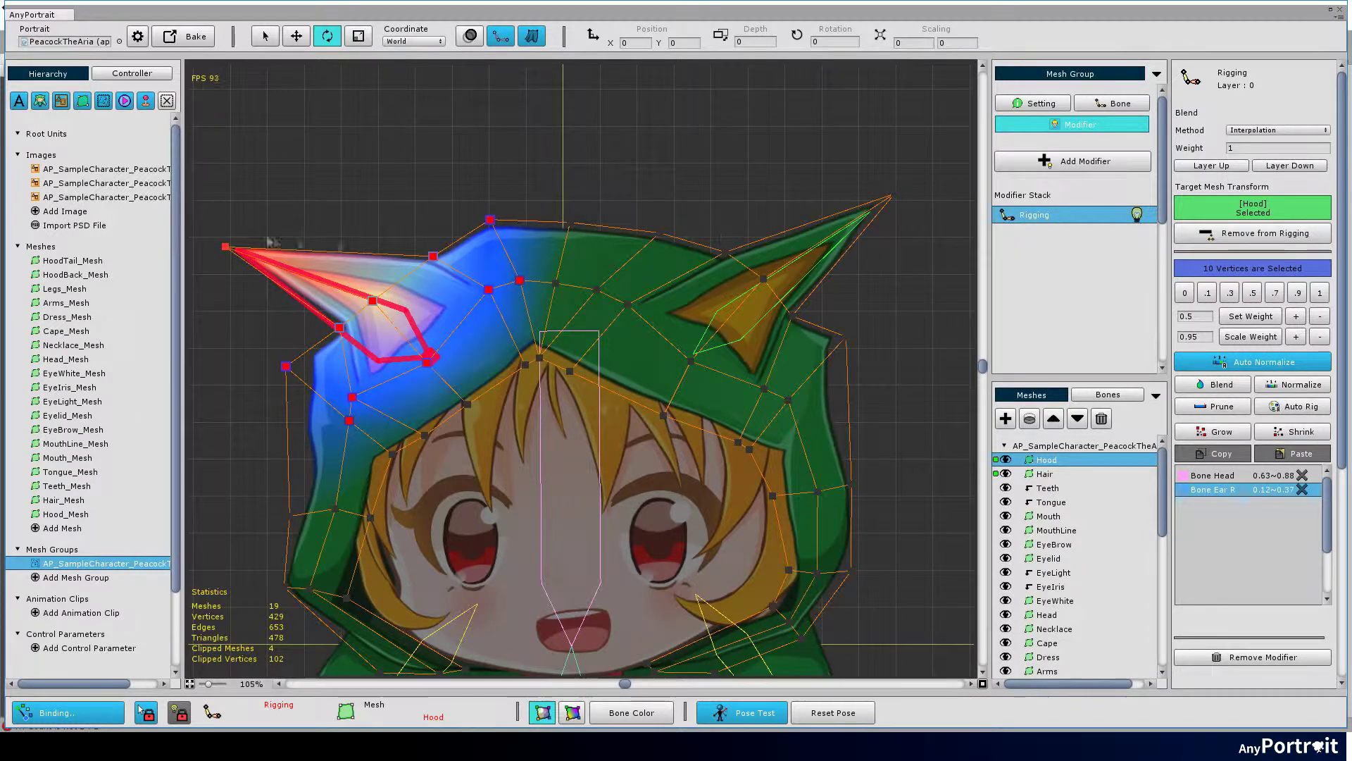
Step: Blend the Hood's tip vertex on the Bone Ear R ear three times
left_click(225, 247)
left_click(1218, 384)
left_click(1218, 384)
left_click(1218, 384)
Step: Raise the Bone Ear L weight of the Hood vertices around that ear by two increments, grow the selection, and blend it
left_click_drag(704, 234, 814, 334)
left_click_drag(618, 297, 783, 413)
left_click(1214, 490)
left_click(1298, 317)
left_click(1298, 317)
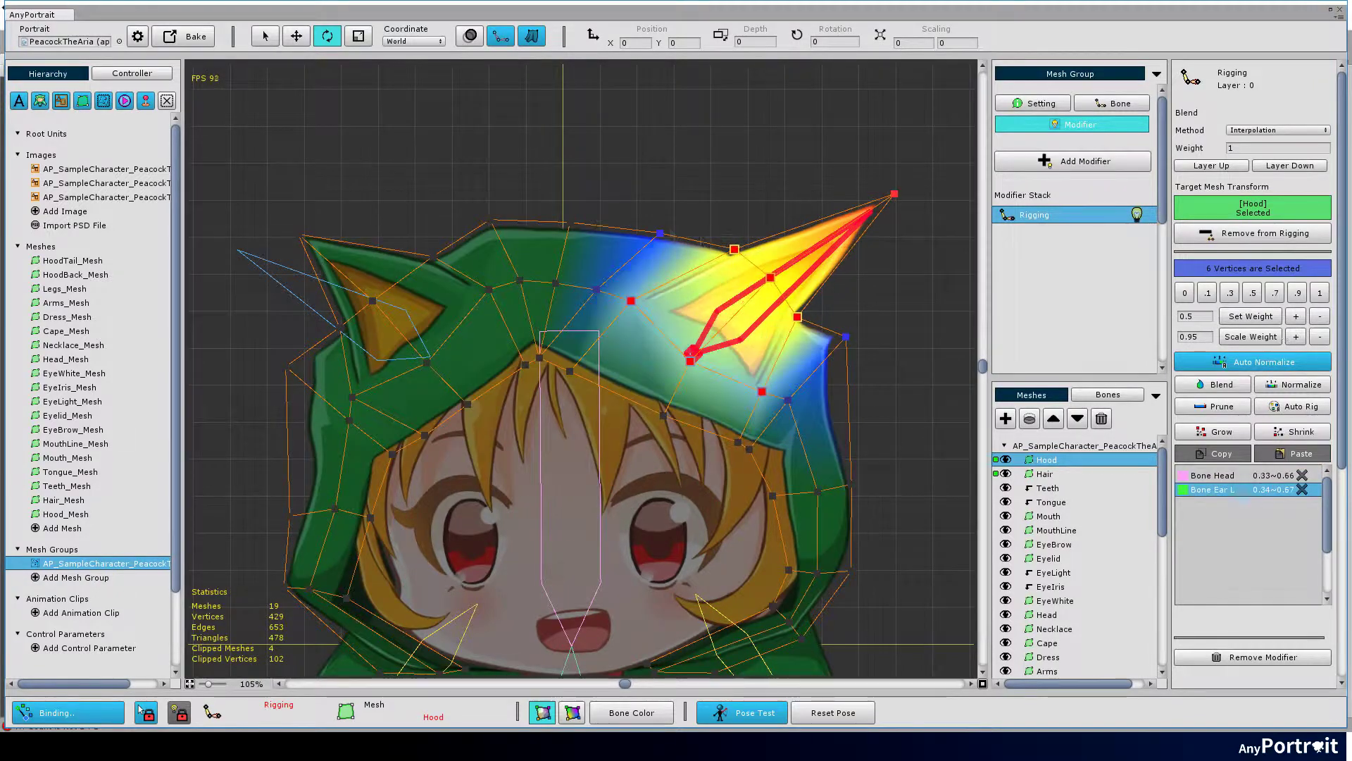
left_click(1222, 431)
left_click(1227, 389)
Step: Blend the Hood's tip vertex on the Bone Ear L ear three times
left_click_drag(834, 143, 916, 232)
left_click(1222, 384)
left_click(1221, 385)
left_click(1221, 384)
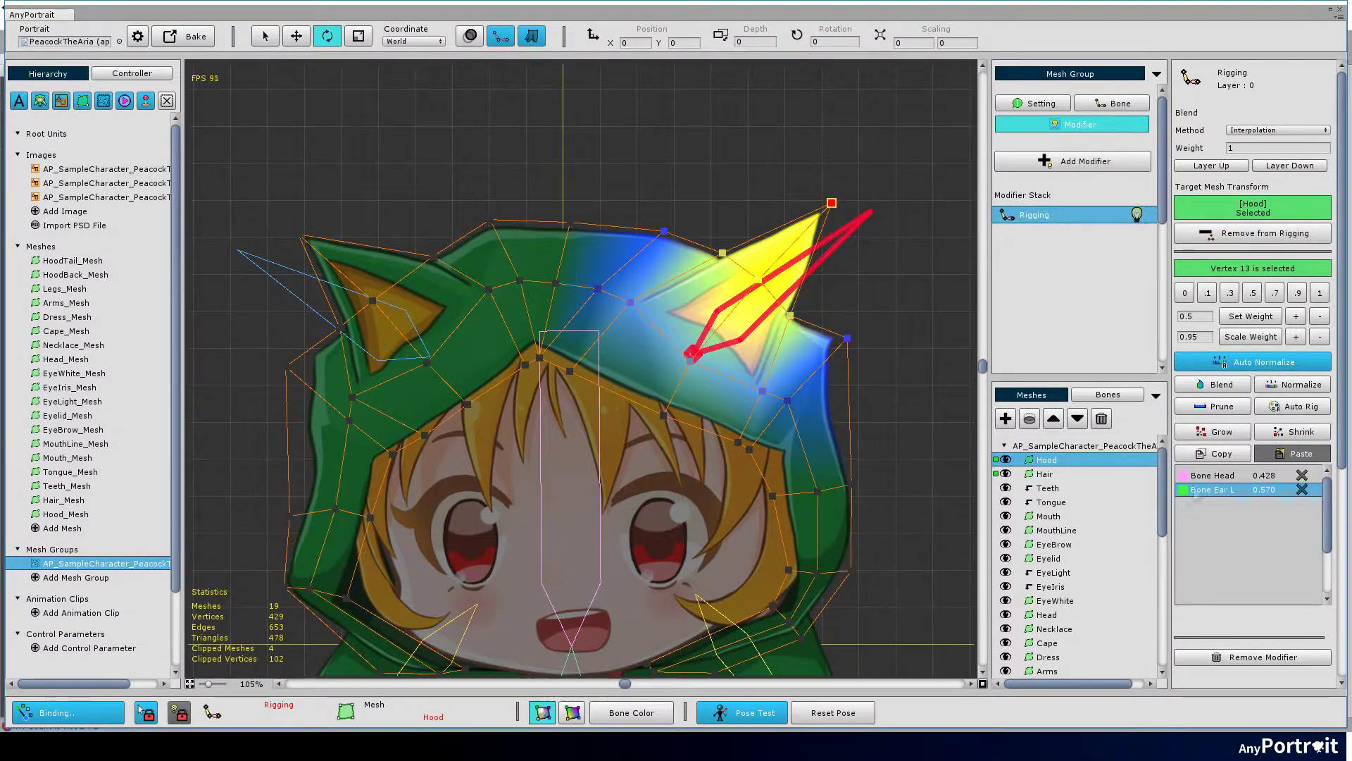
Step: Reset the test pose and display the Bone Head weights without the mesh textures
left_click(1206, 477)
left_click(833, 712)
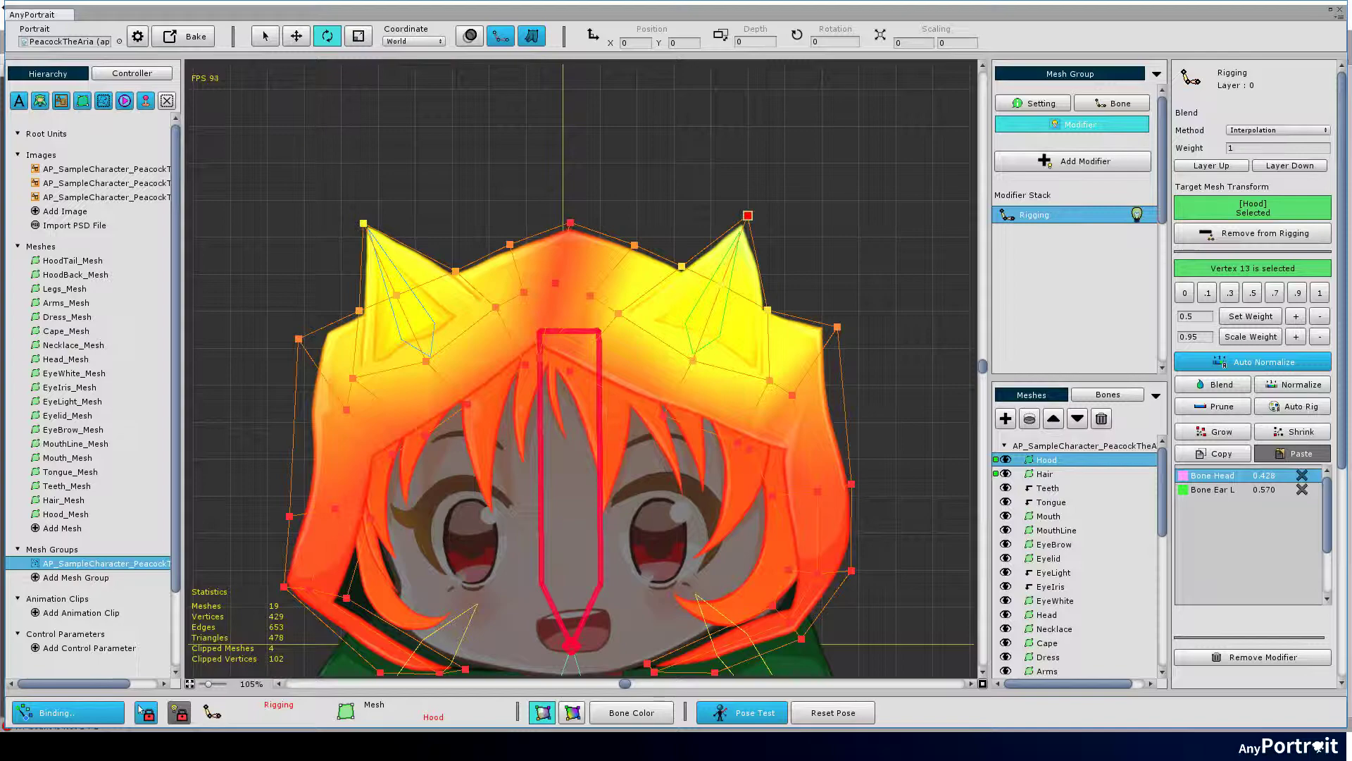
left_click_drag(757, 479, 768, 442)
left_click(572, 714)
left_click(572, 713)
left_click(632, 268)
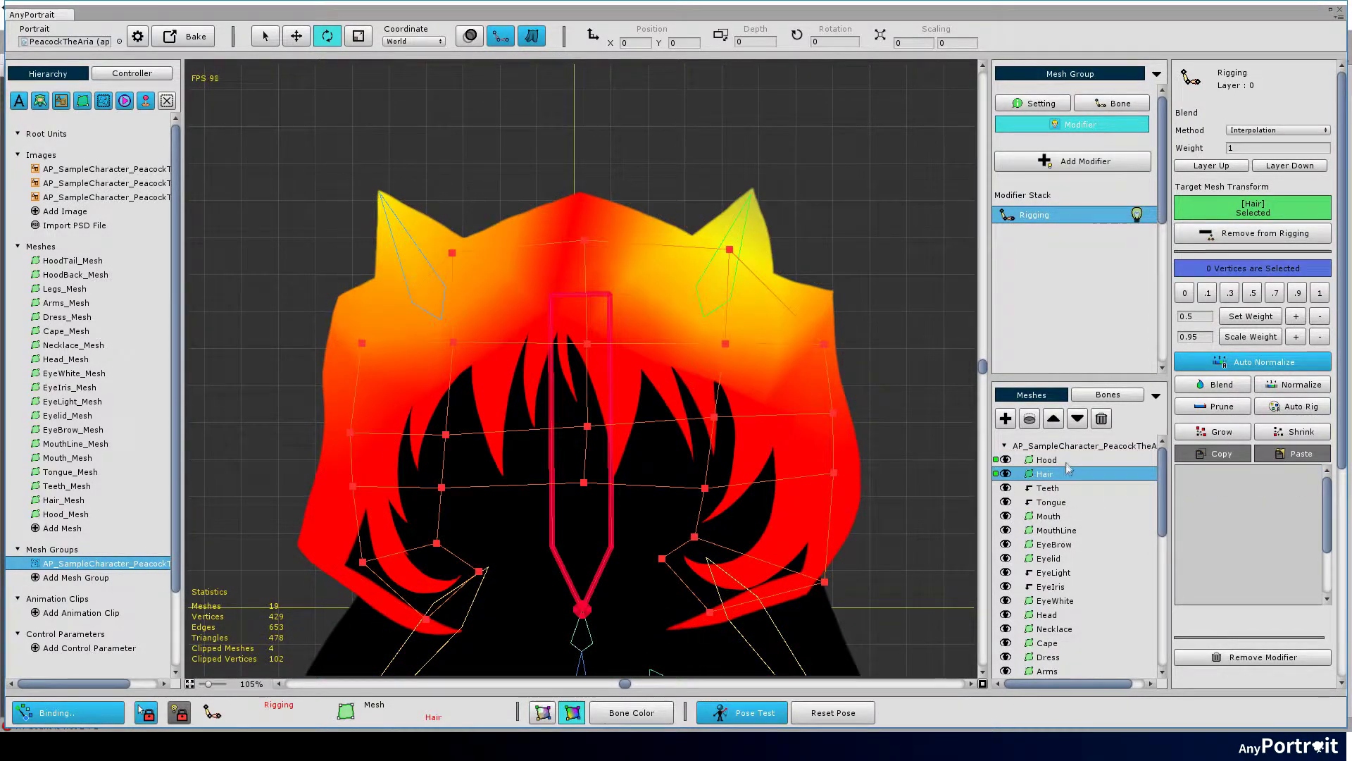
Step: Lower the Bone Head weight of the Hood's two ear-tip vertices, and blend the vertices at the ears' sides
left_click_drag(633, 269, 632, 284)
left_click_drag(730, 166, 791, 235)
left_click_drag(328, 168, 413, 222)
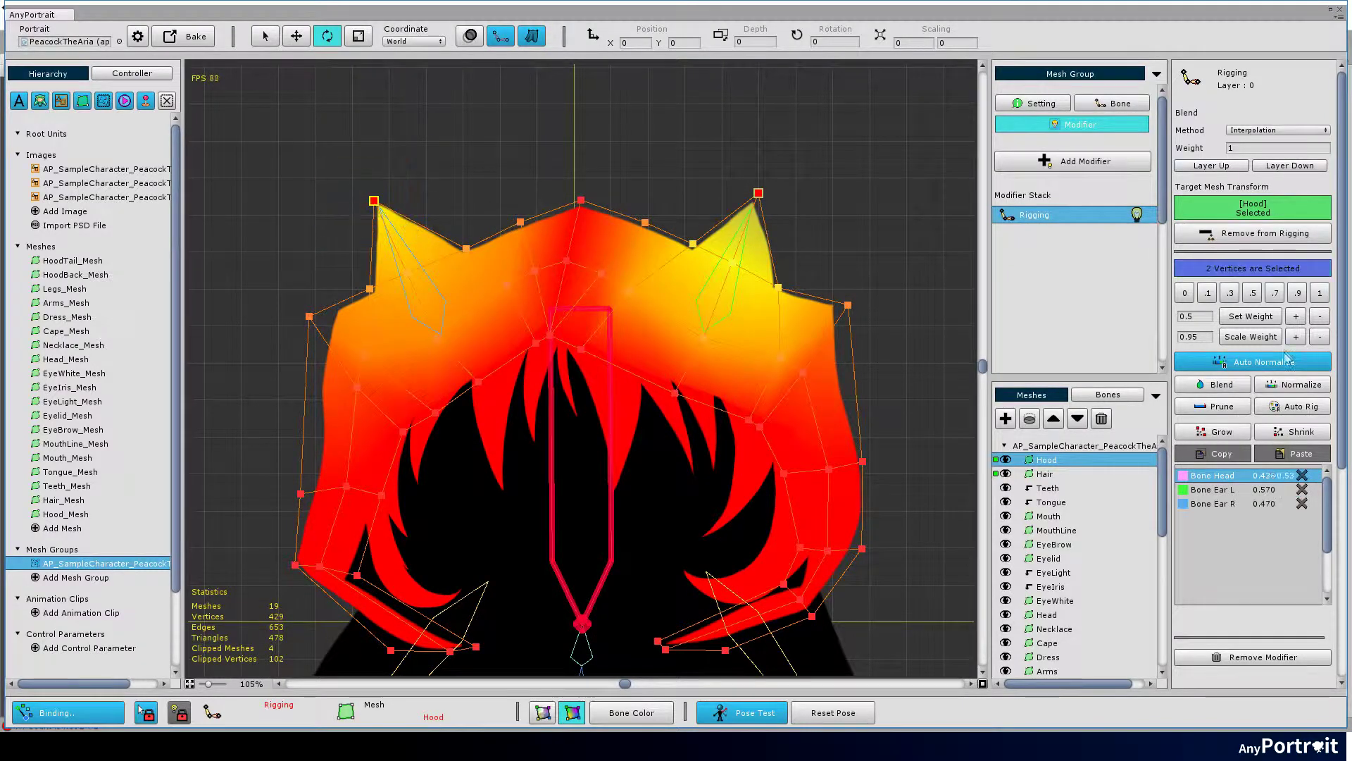
left_click(1320, 317)
left_click_drag(349, 248, 424, 305)
left_click_drag(755, 283, 795, 304)
left_click(1232, 385)
left_click(885, 238)
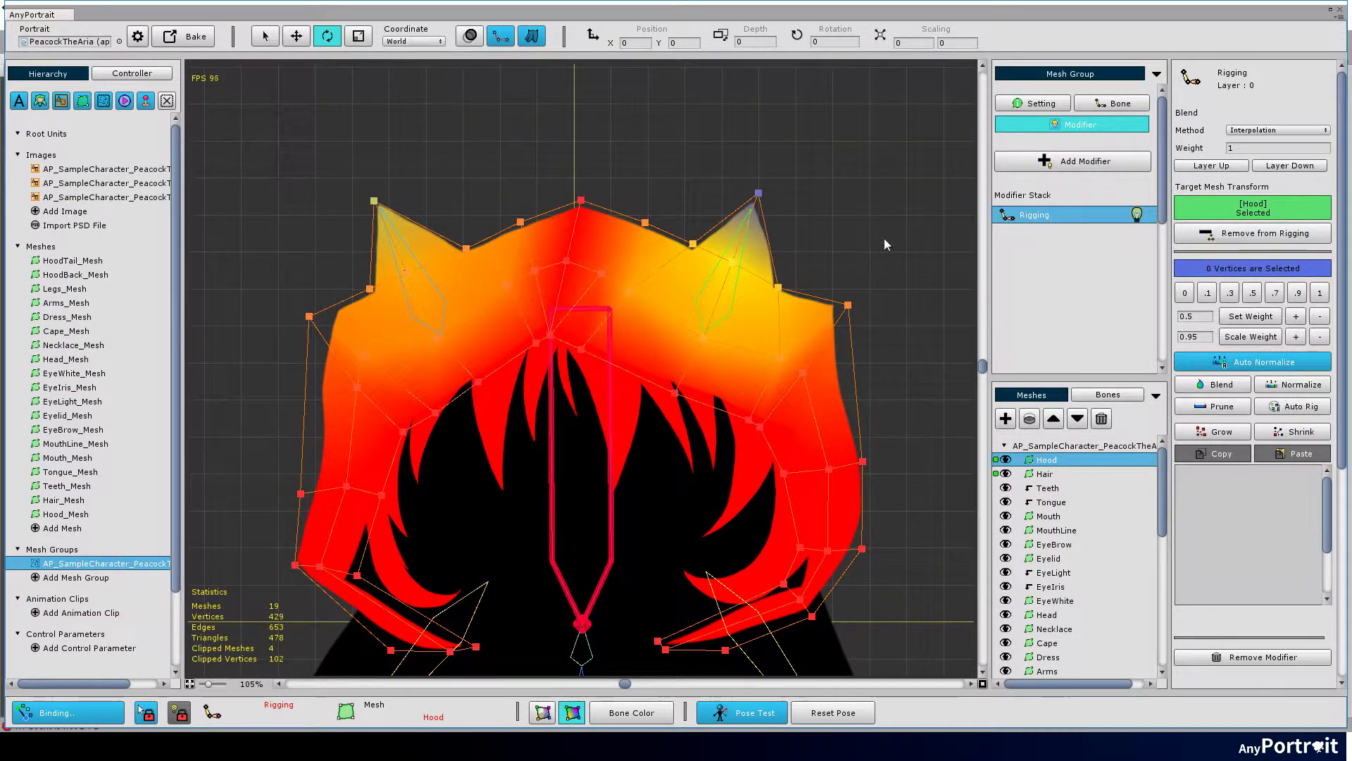
Step: Raise the Bone Ear R weight of one Hood ear tip by two increments and the Bone Ear L weight of the other tip
left_click_drag(783, 362, 788, 315)
left_click_drag(350, 138, 409, 178)
left_click(1213, 489)
left_click(1297, 317)
left_click(1296, 316)
left_click_drag(736, 121, 790, 172)
left_click(1211, 490)
left_click(1299, 319)
Step: Select the twelve Hood vertices around the bases of both ears and blend their Bone Head weights
left_click_drag(353, 205, 462, 317)
left_click_drag(439, 169, 521, 271)
left_click_drag(675, 174, 798, 257)
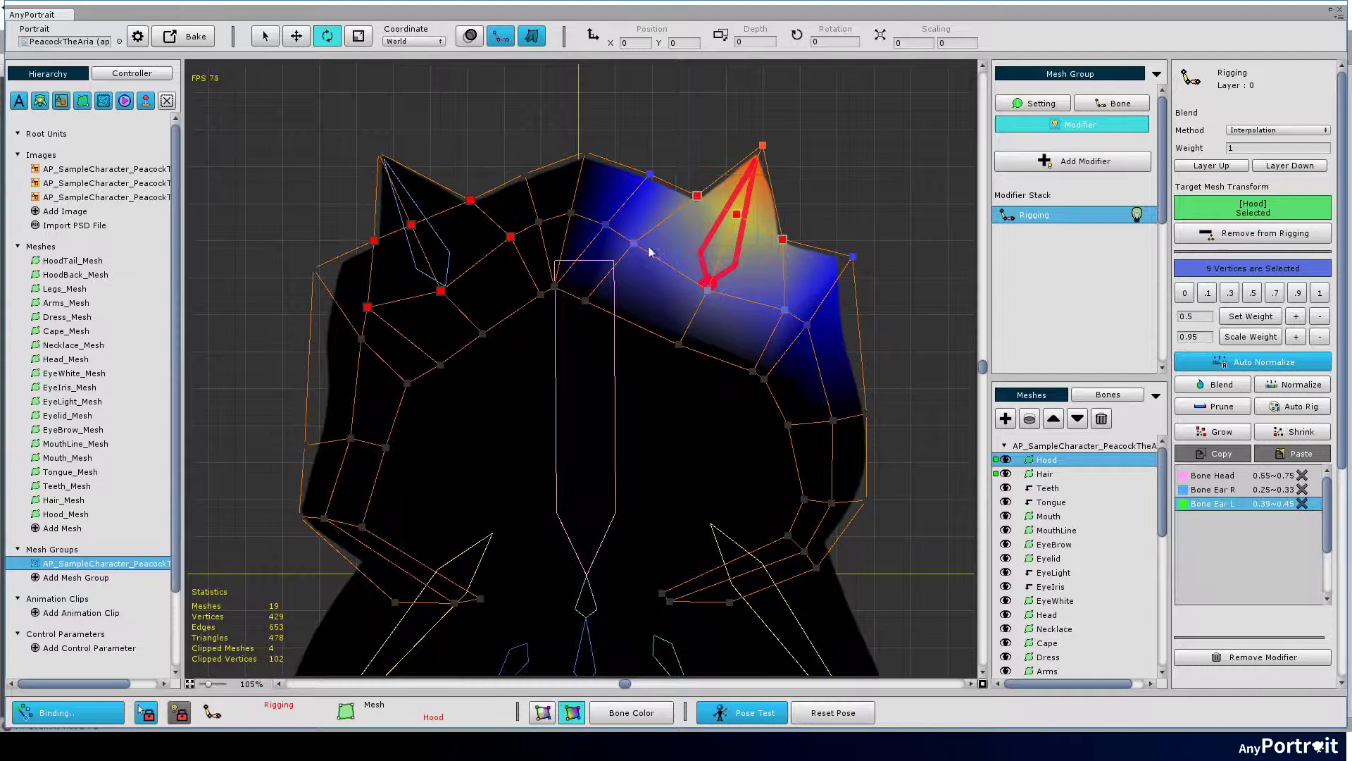
left_click_drag(776, 306, 795, 320)
left_click(1212, 475)
left_click(1214, 384)
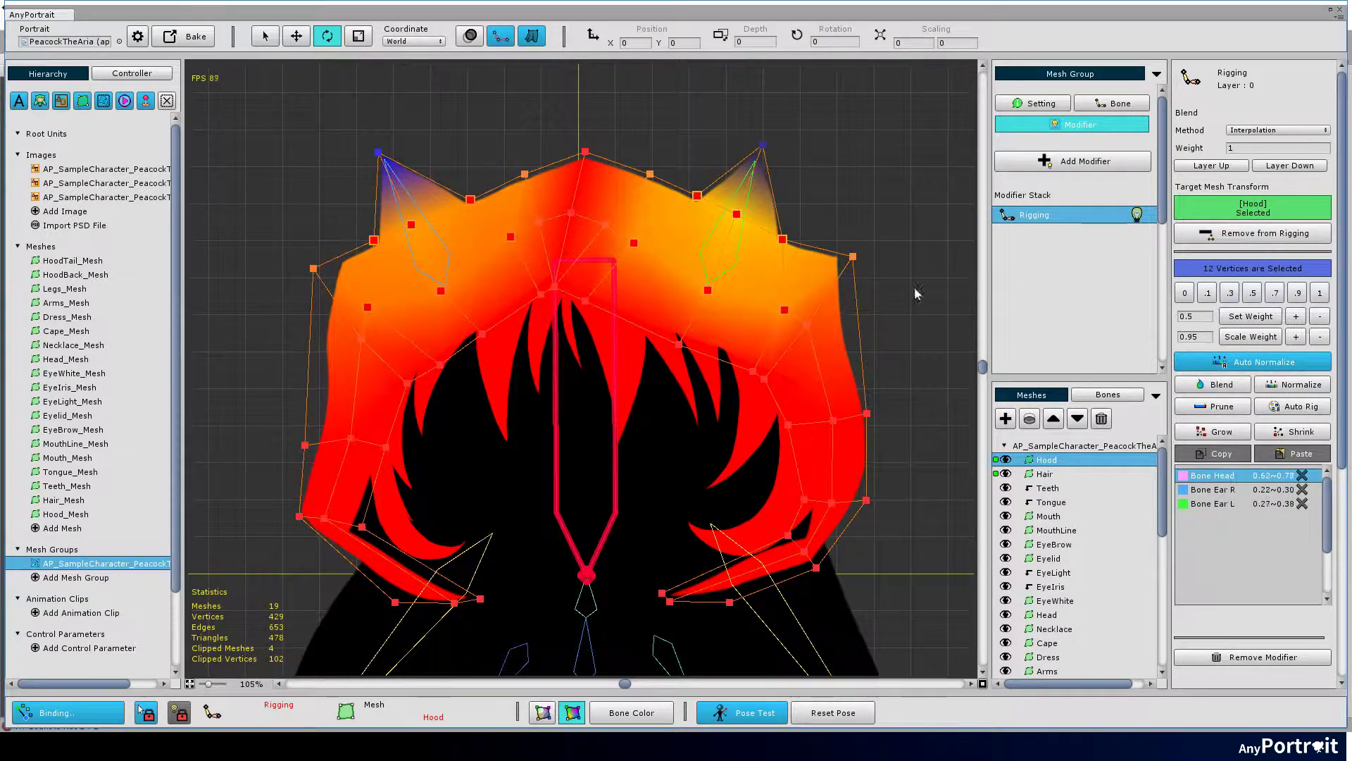
Step: Show the weights over the textured character again and deselect all Hood vertices
left_click(543, 712)
left_click_drag(715, 491, 705, 511)
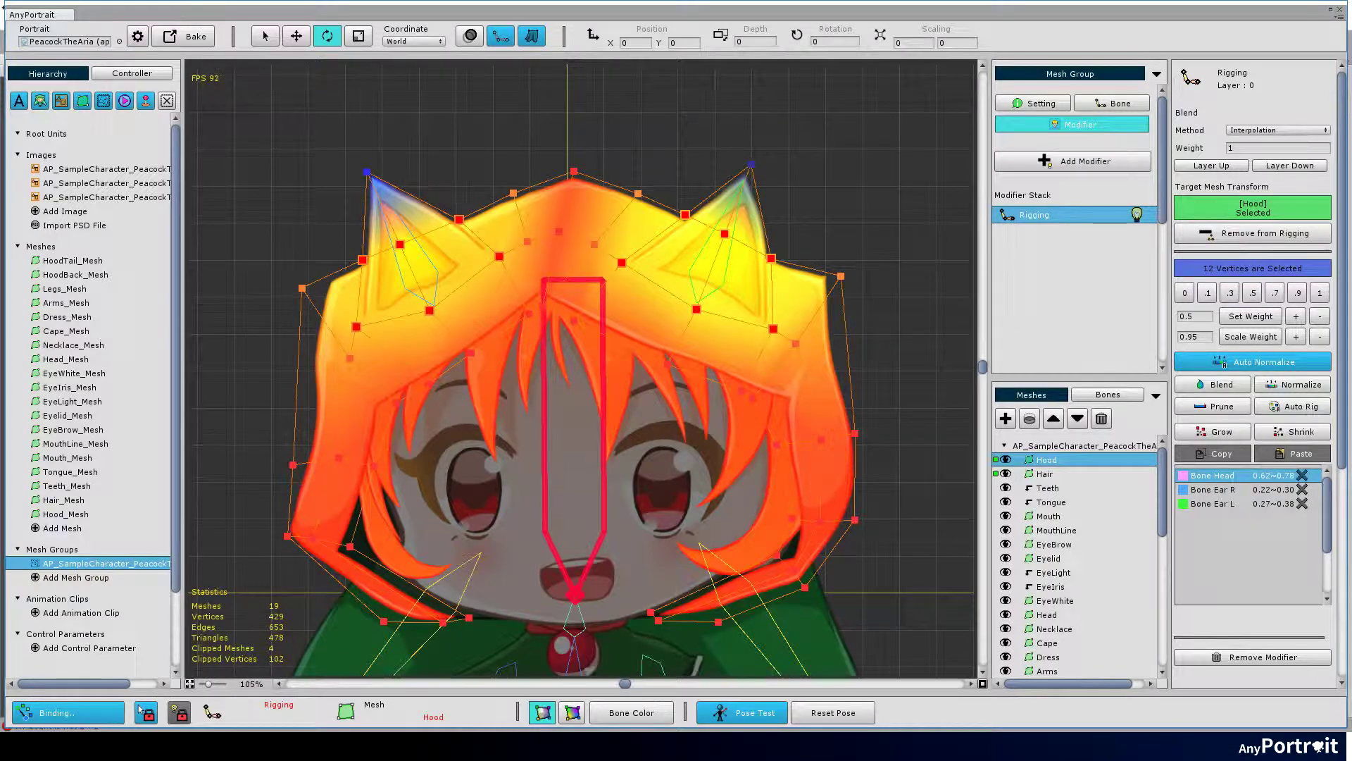
left_click_drag(663, 478, 674, 407)
scroll(716, 376, "down", 3)
scroll(674, 407, "up", 1)
scroll(695, 446, "down", 1)
scroll(694, 447, "down", 1)
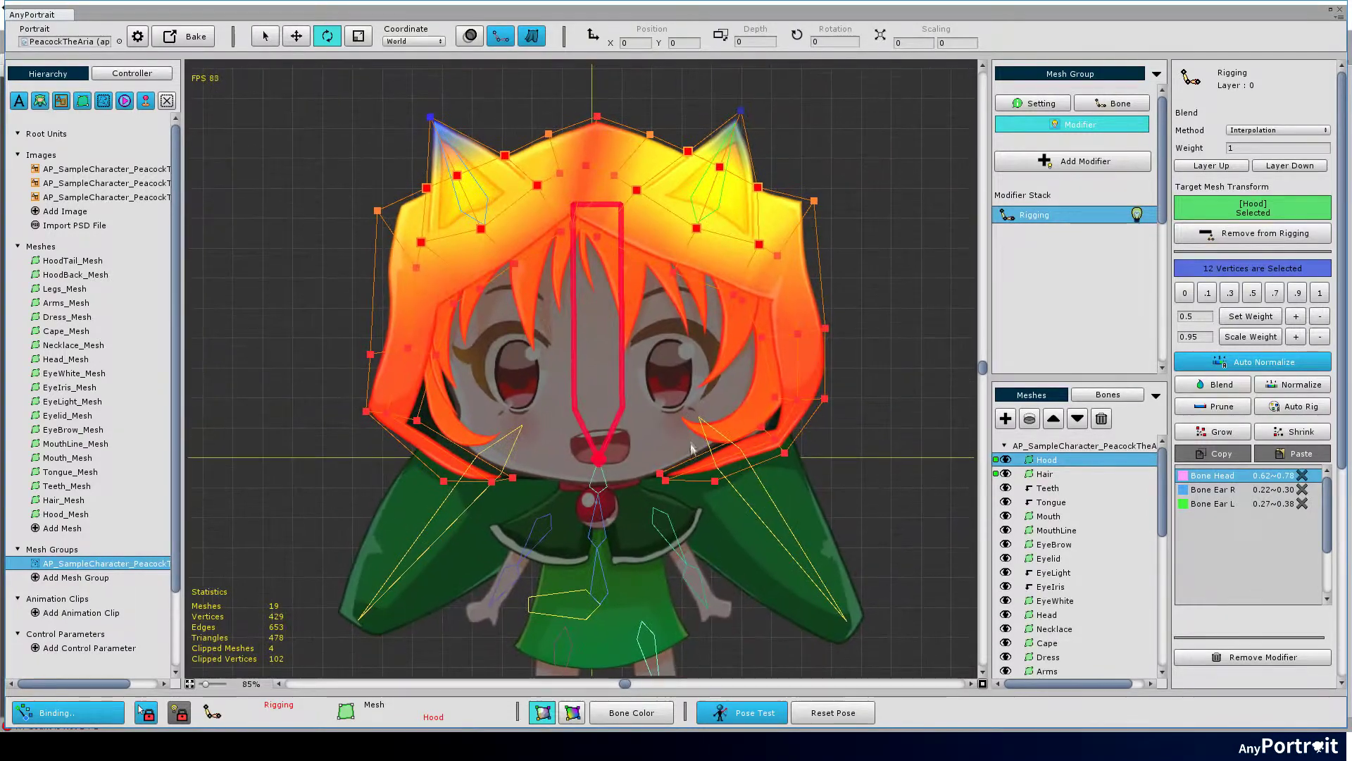
left_click(874, 496)
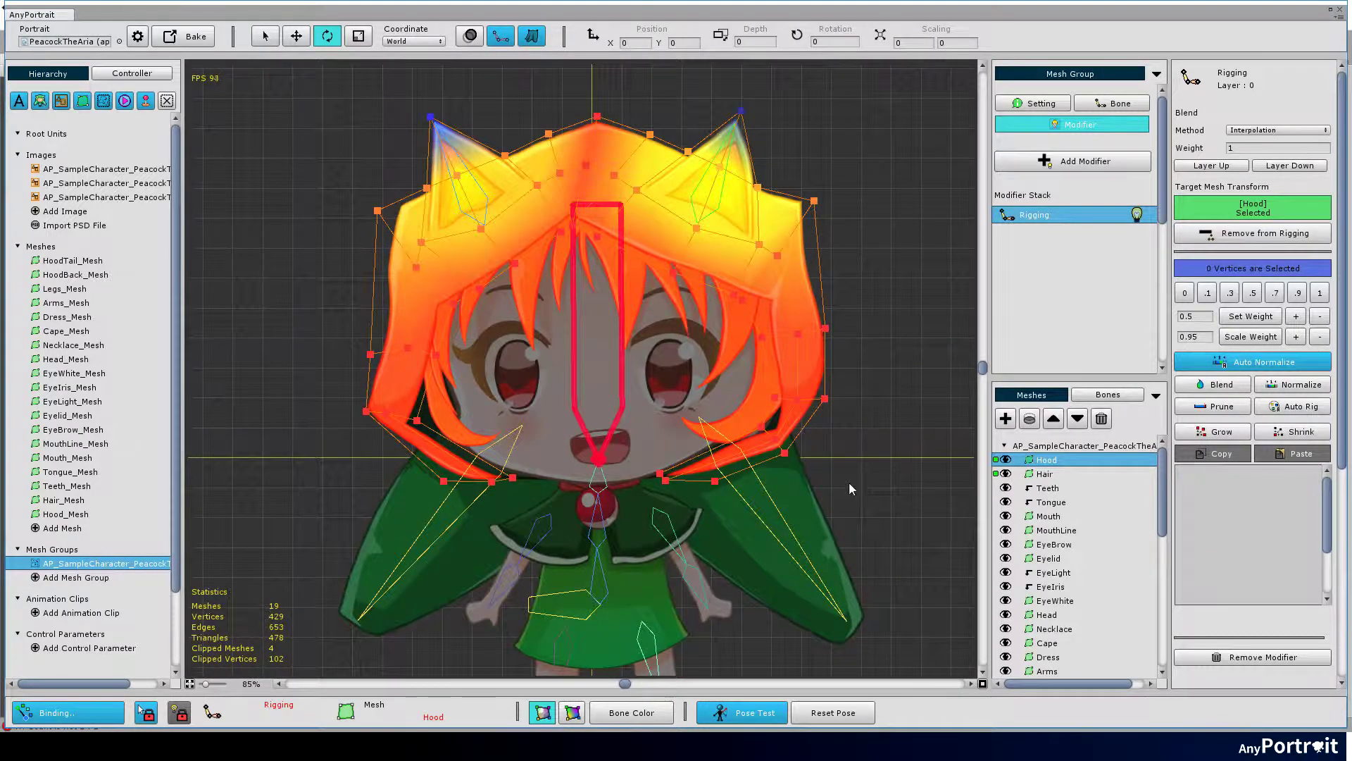
left_click_drag(848, 481, 841, 489)
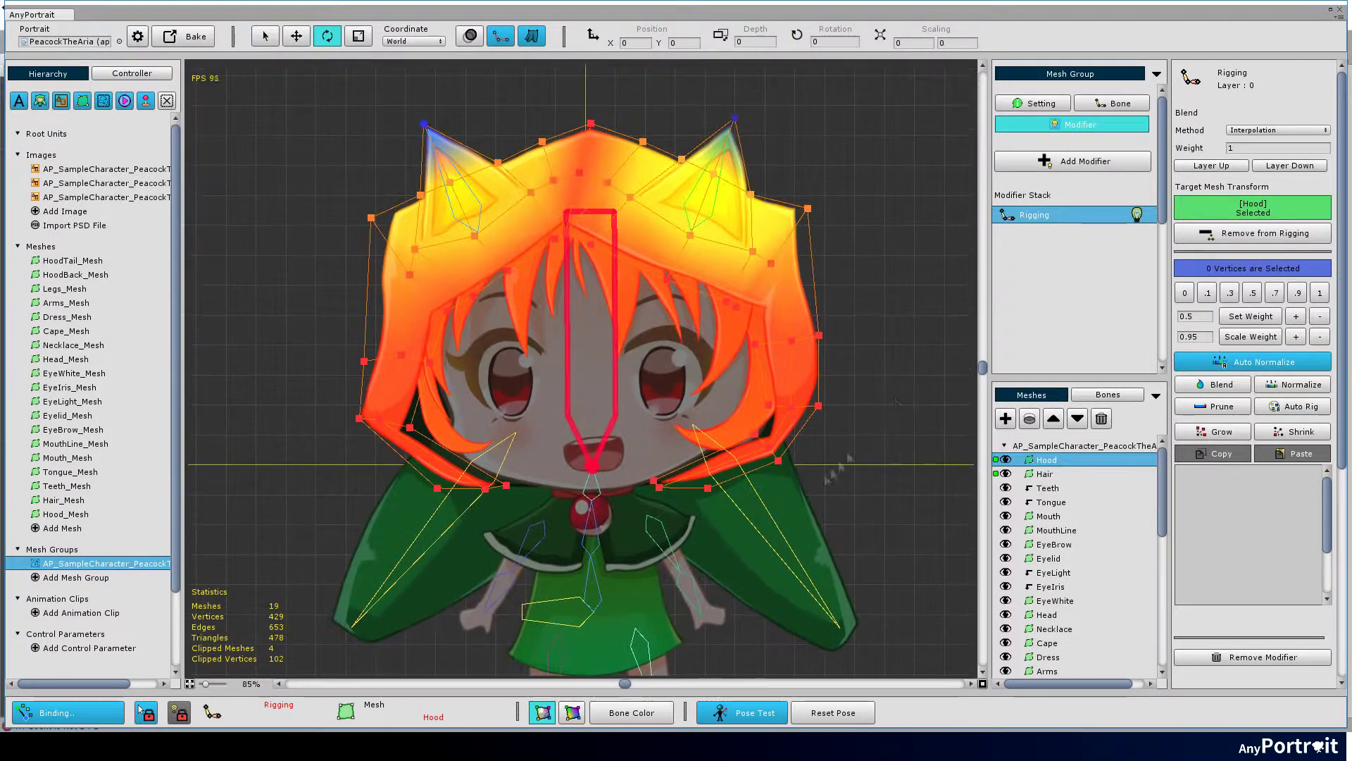
Step: Add the Teeth mesh to the rigging and, with binding restarted, set all its vertices to weight 1 for Bone Head
left_click(1049, 477)
left_click(68, 713)
left_click(1049, 488)
left_click(1253, 234)
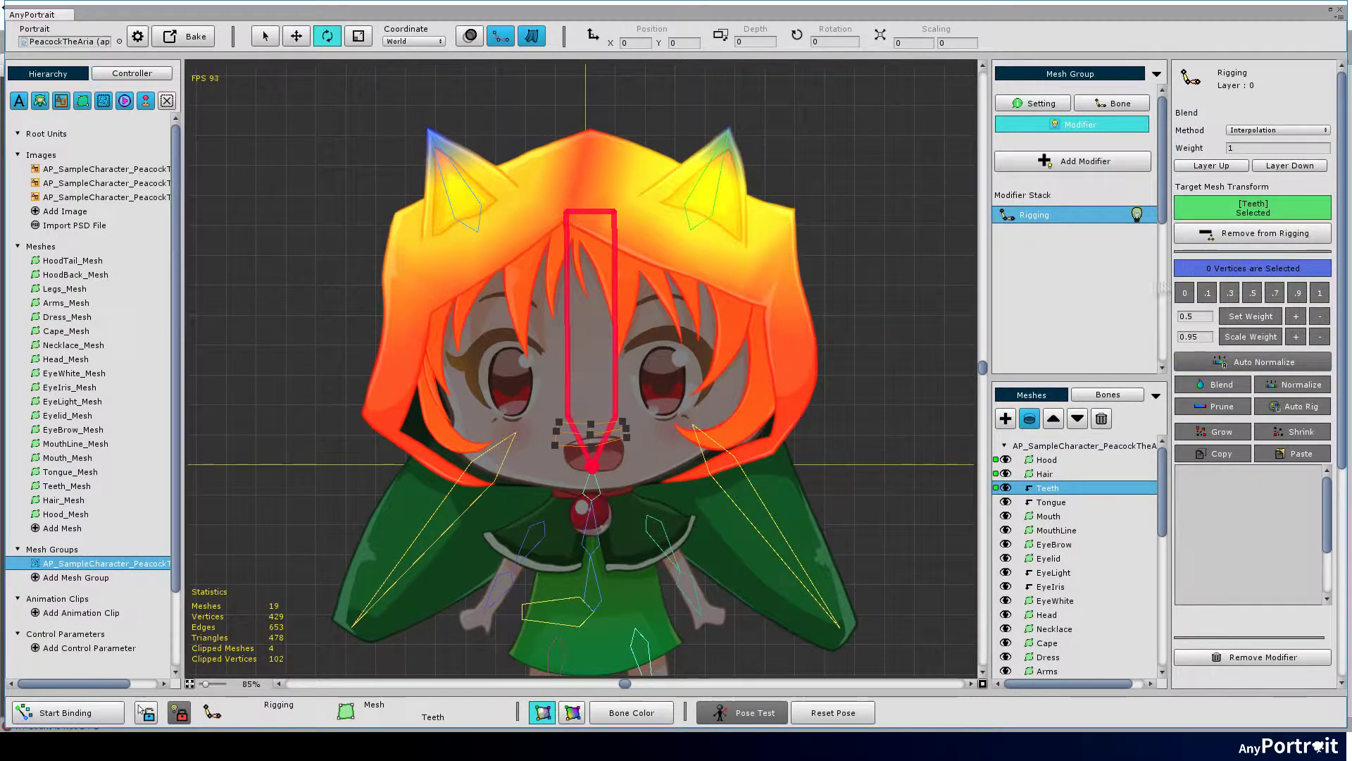
left_click(108, 713)
left_click(1320, 293)
Step: Add the Tongue, Mouth and MouthLine meshes to the rigging, with all their vertices at weight 1 for Bone Head
left_click(1051, 501)
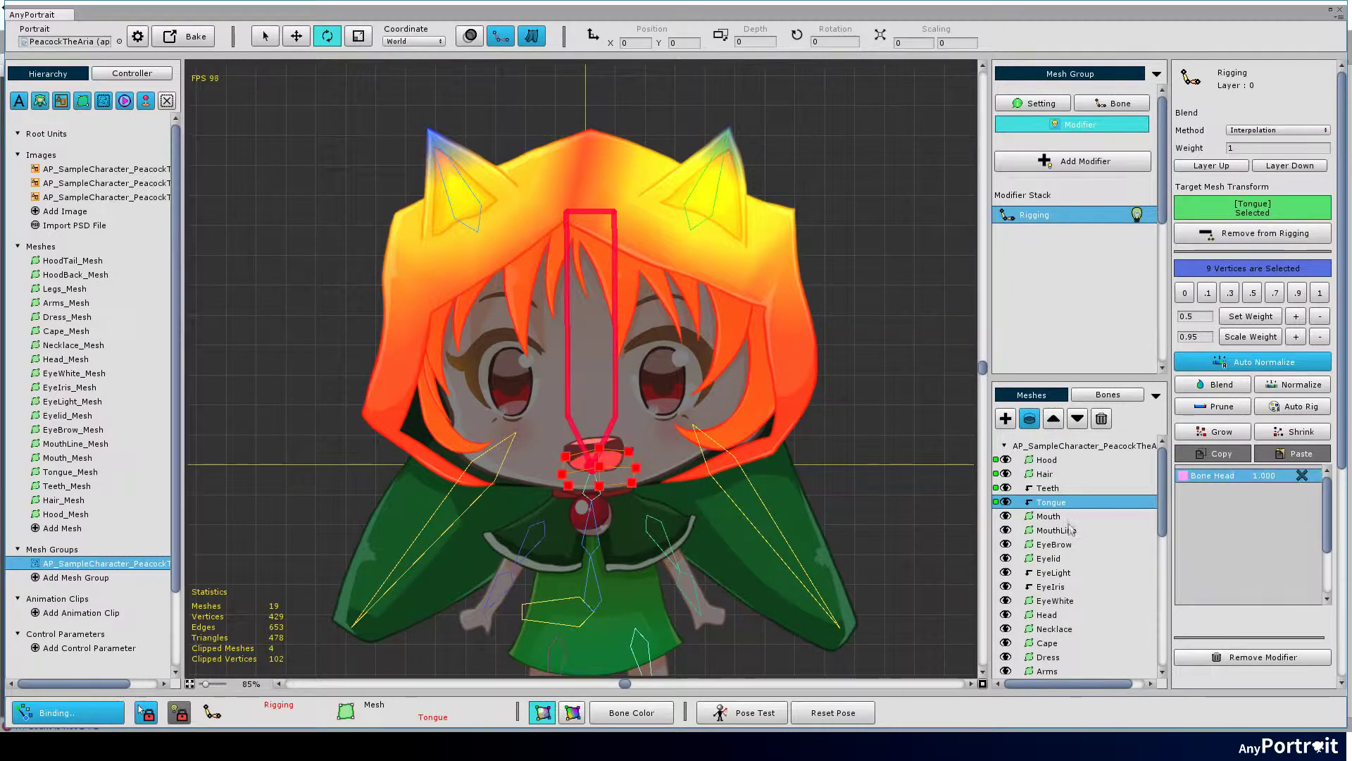
left_click(1056, 530)
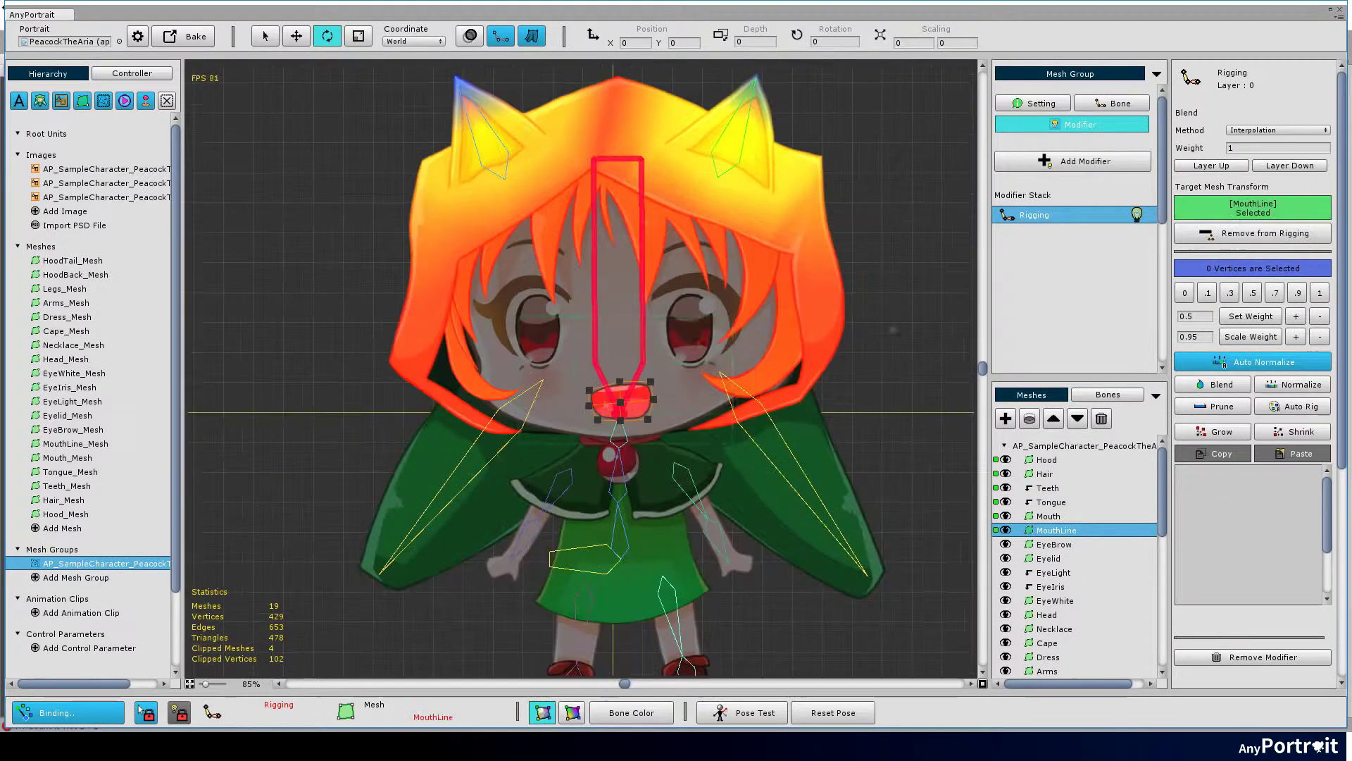
key("ctrl+a")
left_click(1319, 293)
Step: Add the EyeBrow and Eyelid meshes to the rigging, with all their vertices at weight 1 for Bone Head
left_click(1055, 545)
left_click(1253, 233)
key("ctrl+a")
left_click(1320, 293)
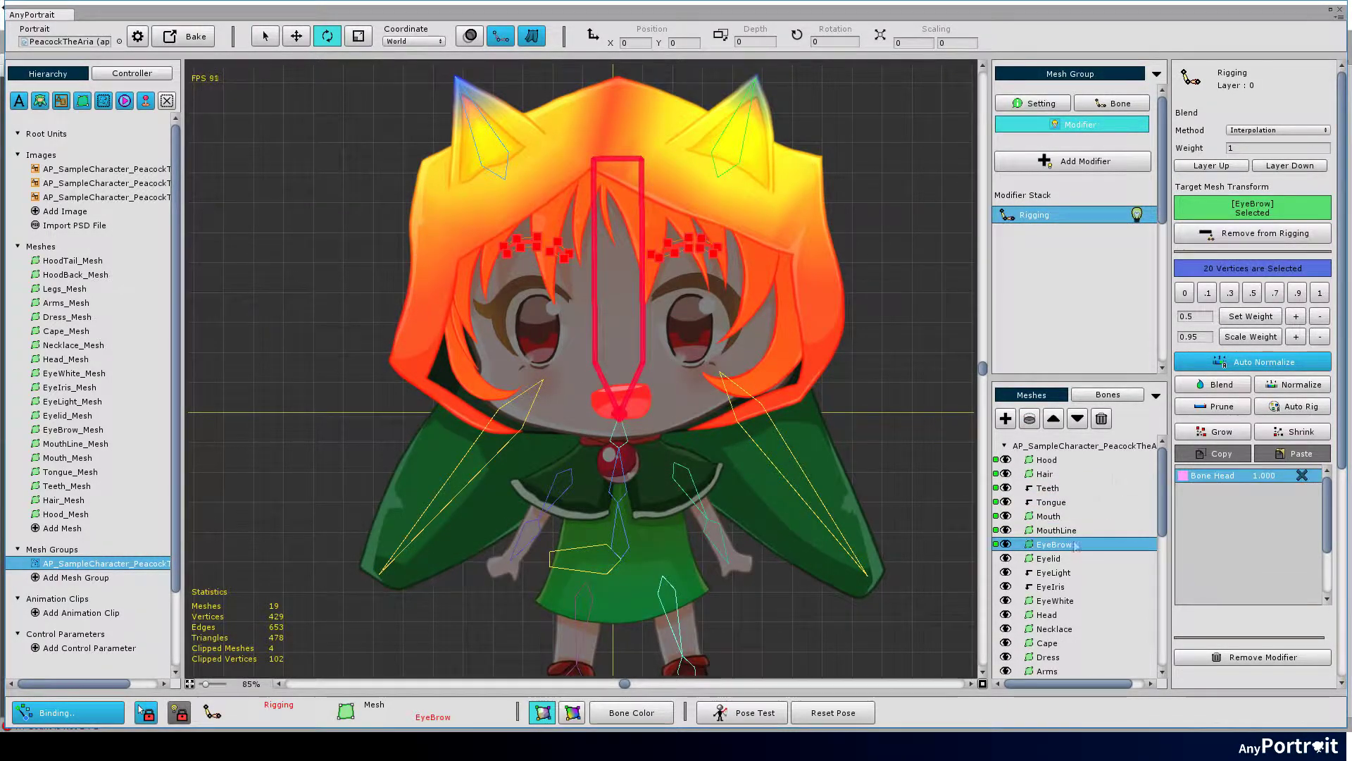
left_click(1048, 558)
left_click(1261, 233)
key("ctrl+a")
left_click(1320, 293)
Step: Add the EyeLight and EyeIris meshes to the rigging, with all their vertices at weight 1 for Bone Head
left_click(1053, 572)
left_click(1266, 233)
key("ctrl+a")
left_click(1320, 293)
left_click(1050, 585)
left_click(1261, 233)
key("ctrl+a")
left_click(1320, 293)
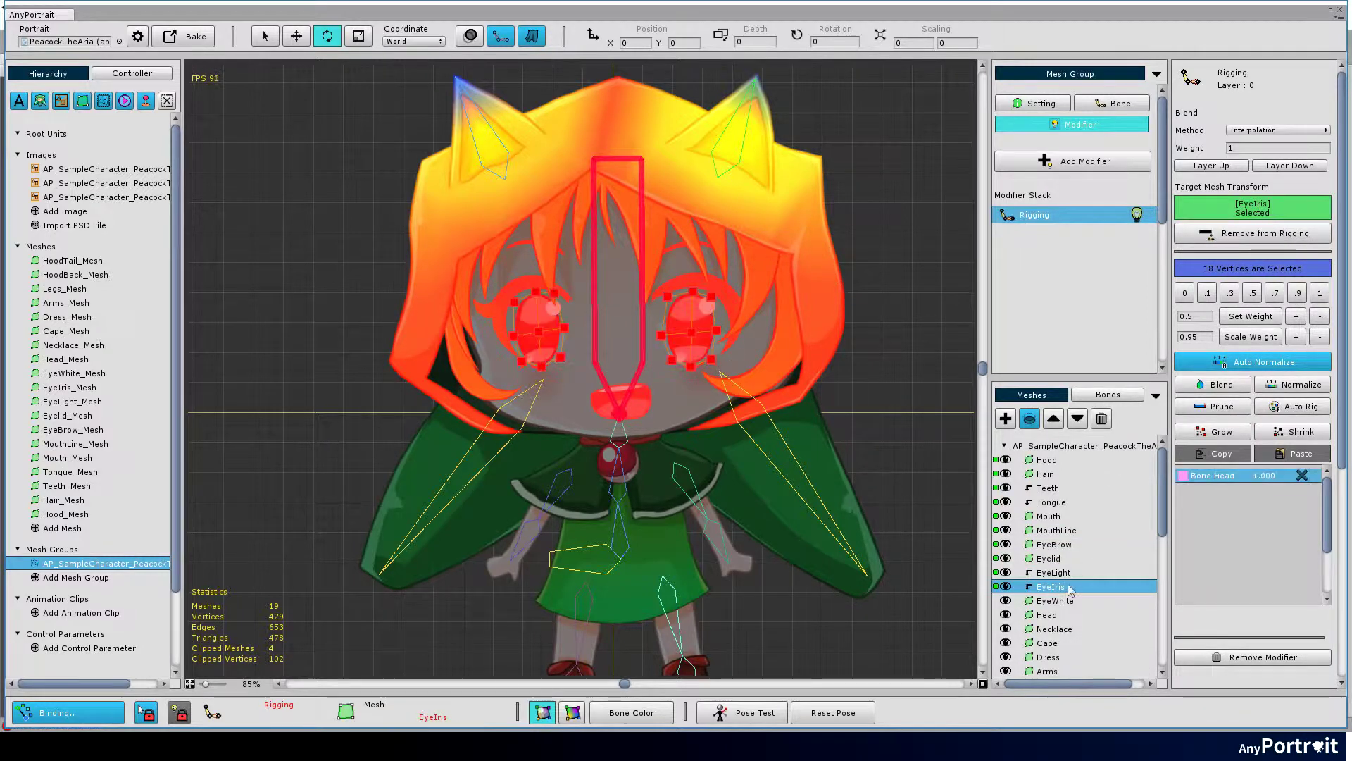
Step: Add the EyeWhite and Head meshes to the rigging, with all their vertices at weight 1 for Bone Head
left_click(1055, 601)
left_click(1261, 233)
key("ctrl+a")
left_click(1319, 293)
scroll(1070, 535, "down", 2)
left_click(1047, 529)
left_click(1260, 233)
key("ctrl+a")
left_click(1320, 293)
Step: Add the Necklace mesh to the rigging and set its four vertices to weight 1 for Bone Spine 2
left_click(1054, 544)
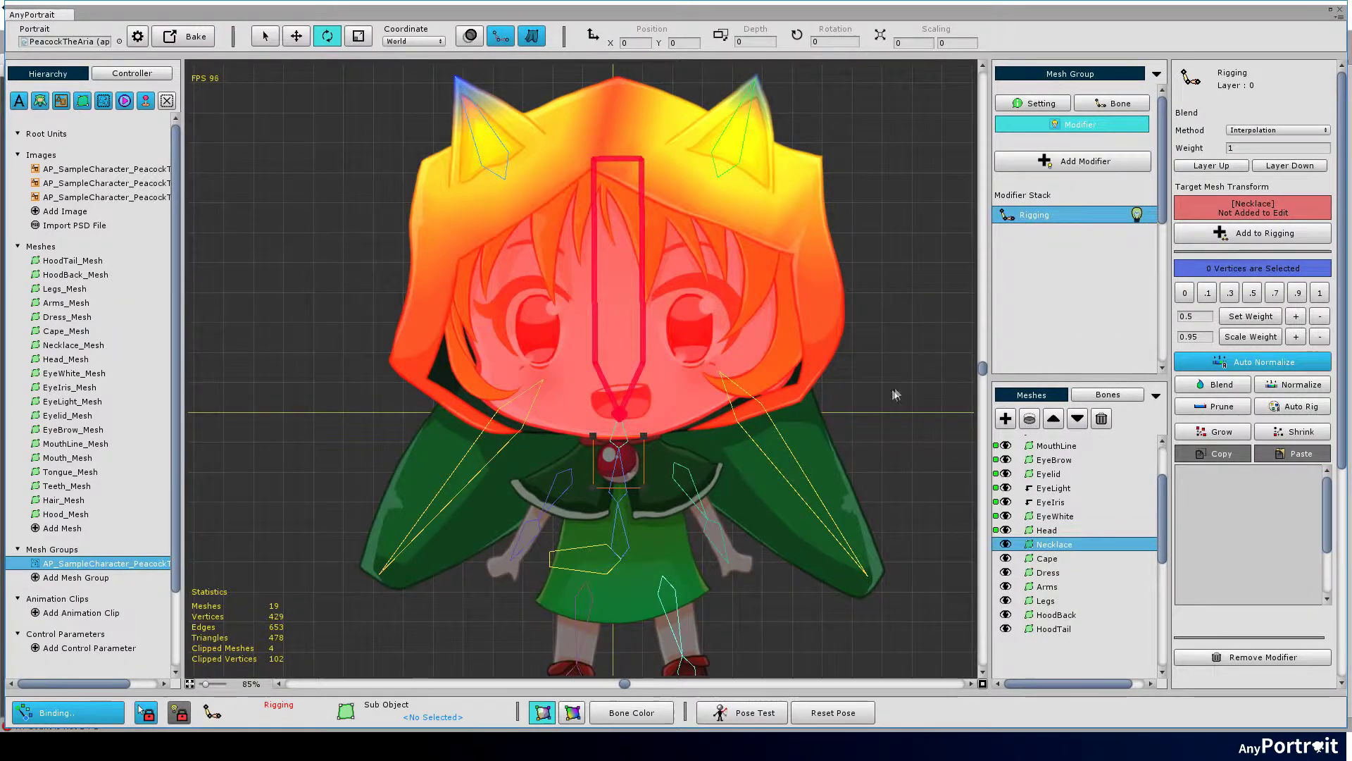
left_click_drag(792, 400, 758, 358)
left_click(1229, 233)
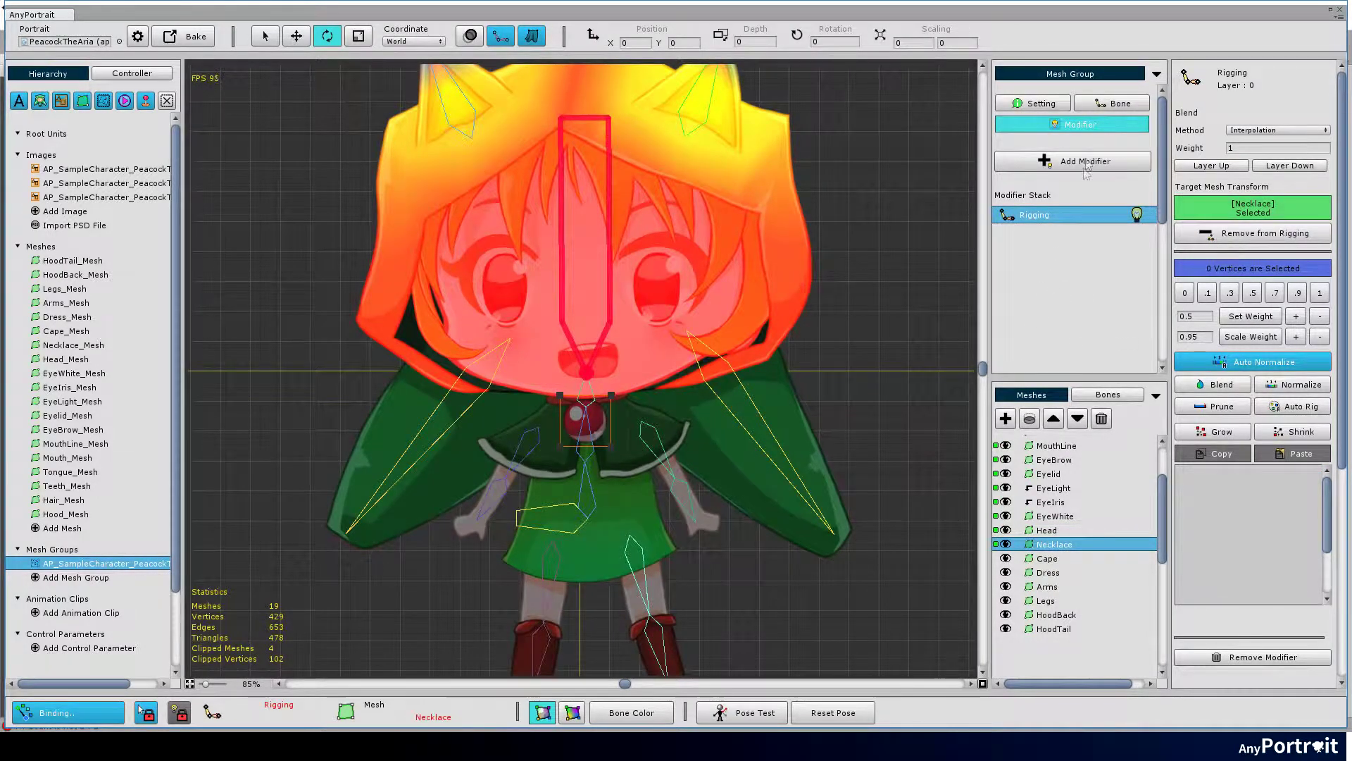
left_click(1103, 396)
left_click(1097, 589)
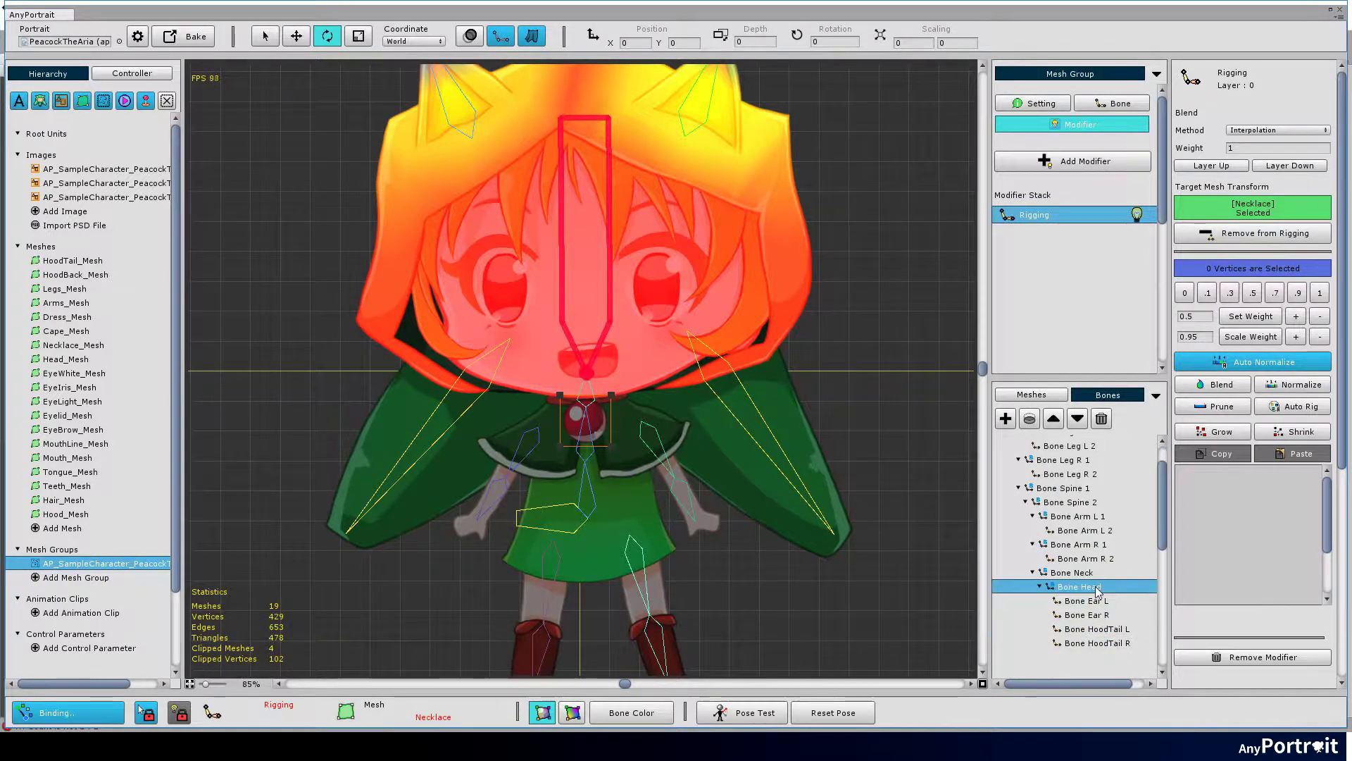
left_click(1089, 502)
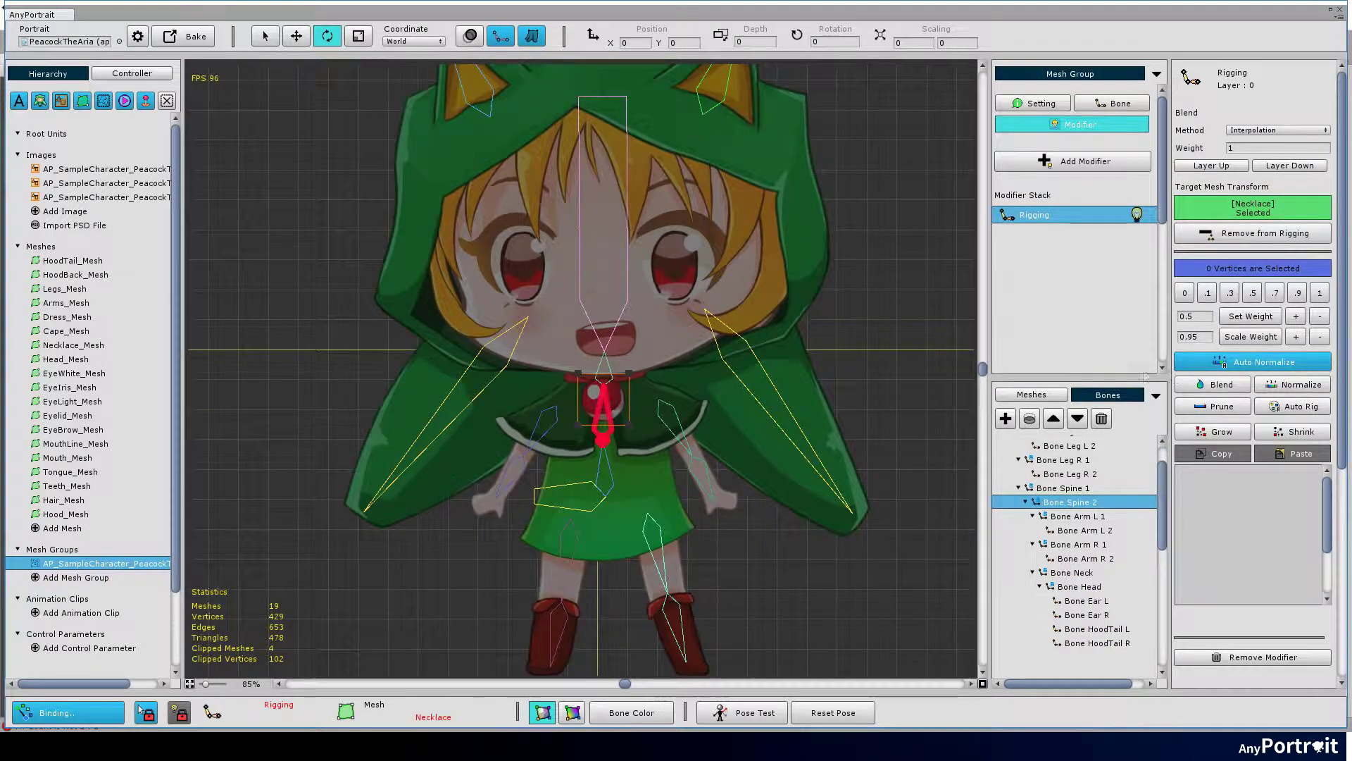
left_click(1320, 295)
Step: Add the Cape mesh to the rigging and set all its vertices to weight 1 for Bone Spine 2, with solid bones shown
left_click(1089, 517)
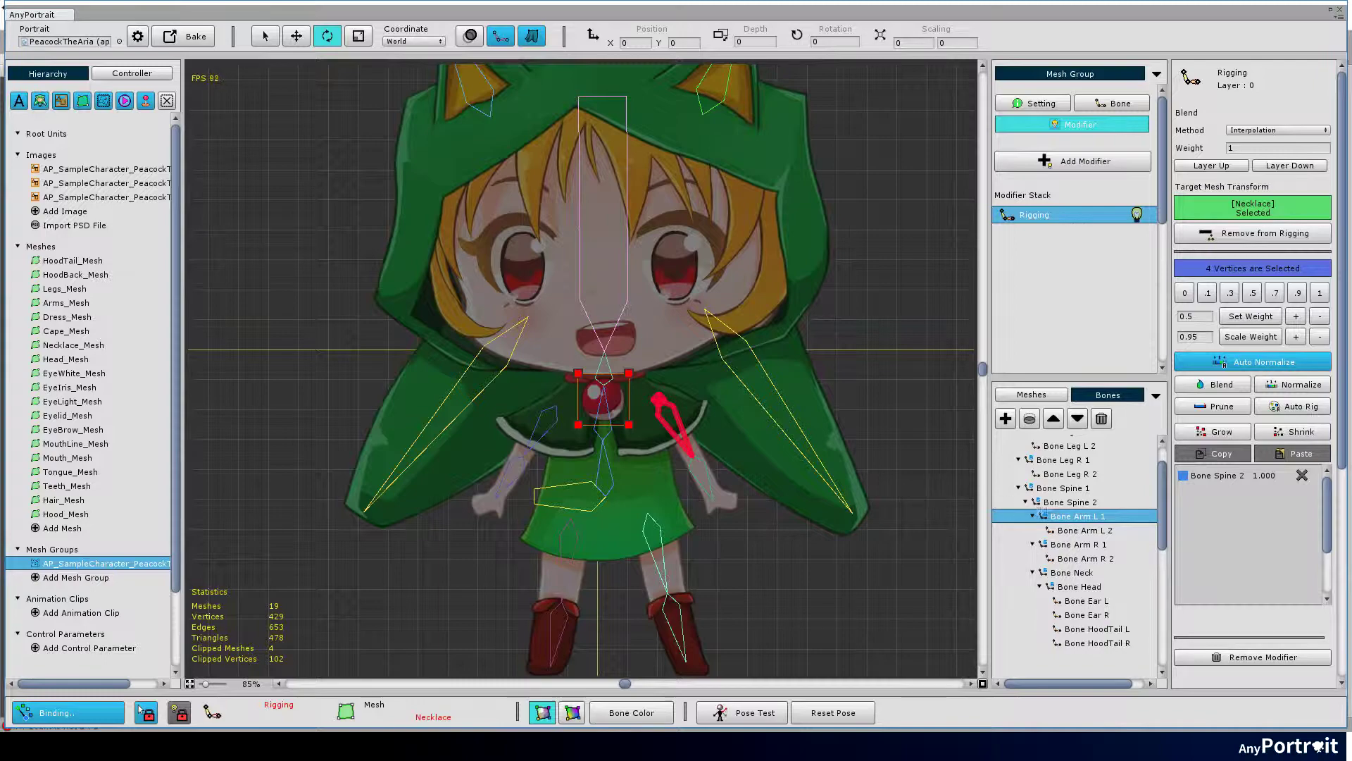
left_click(1031, 394)
left_click(1047, 558)
scroll(838, 327, "up", 1)
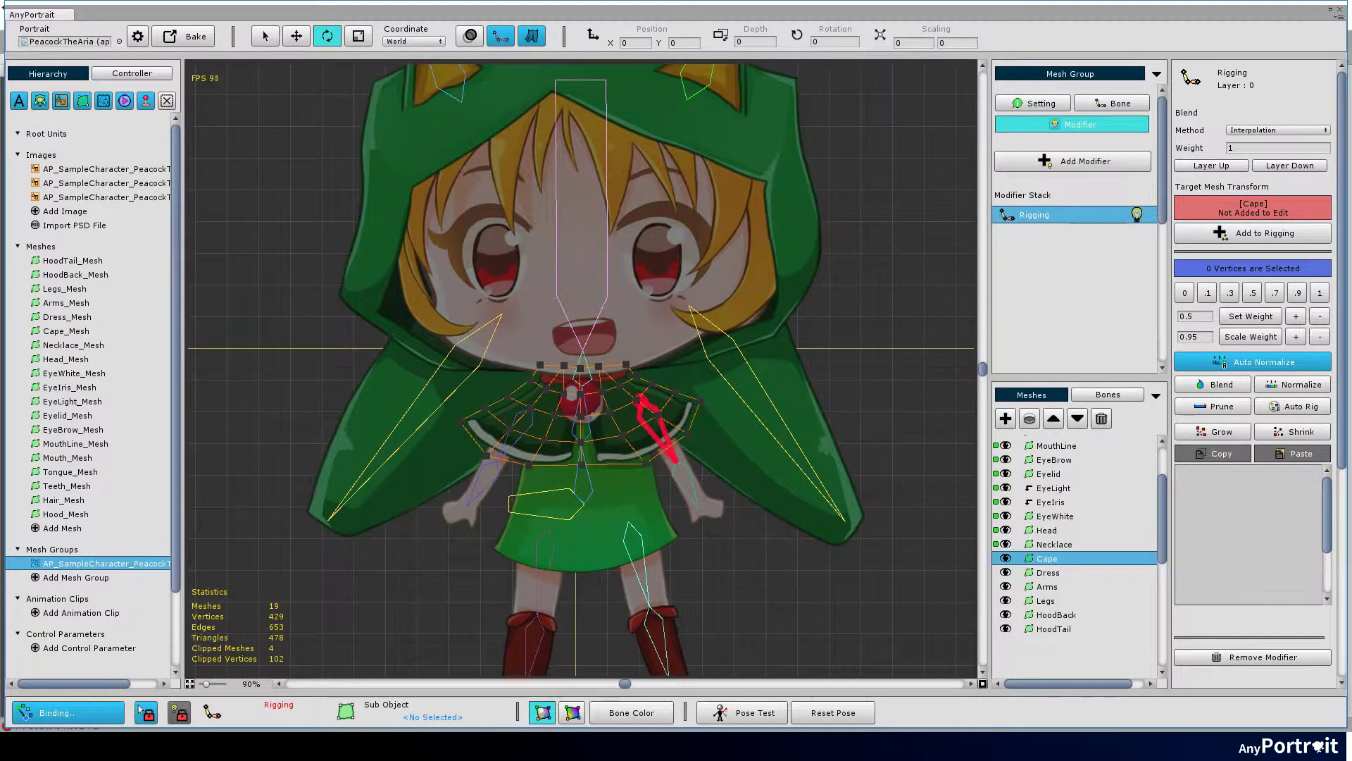
left_click(1253, 234)
scroll(584, 422, "up", 5)
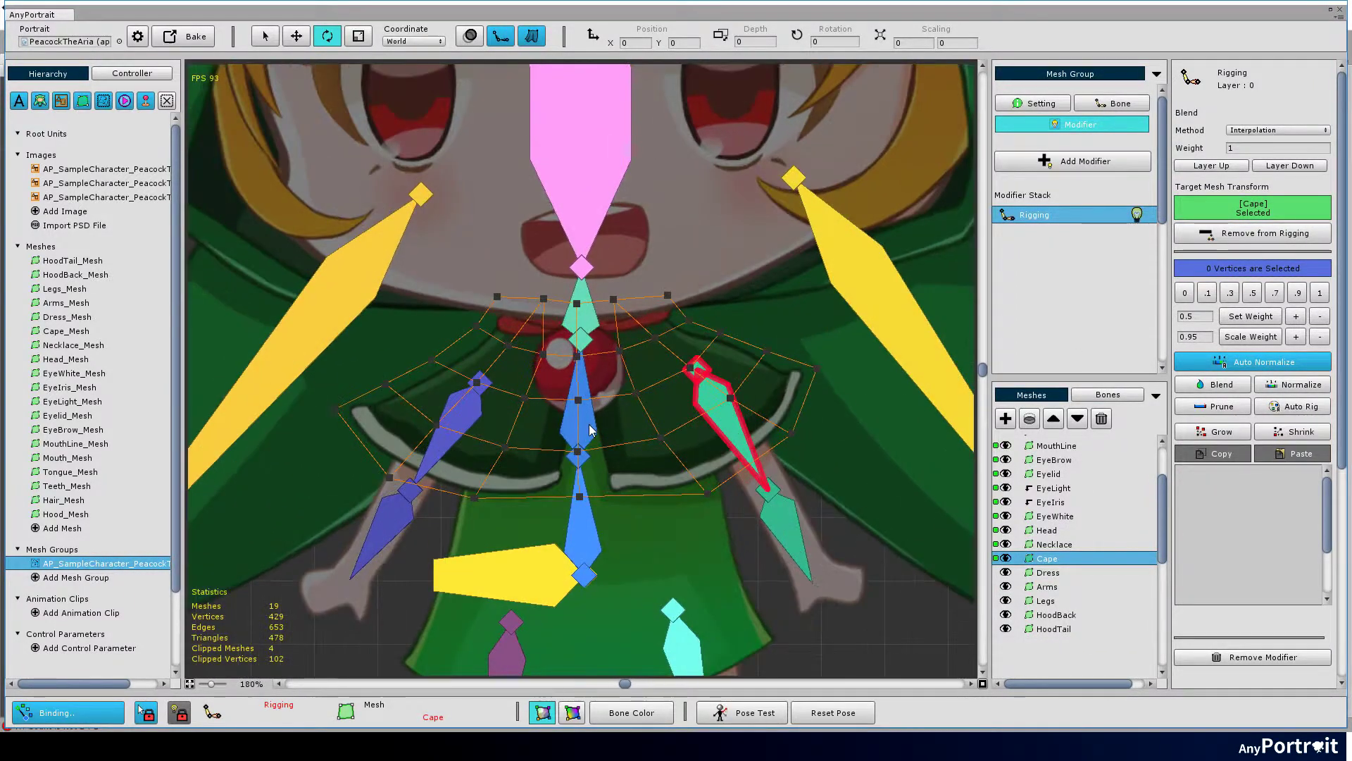
key("s")
left_click(590, 429)
left_click_drag(868, 246, 197, 582)
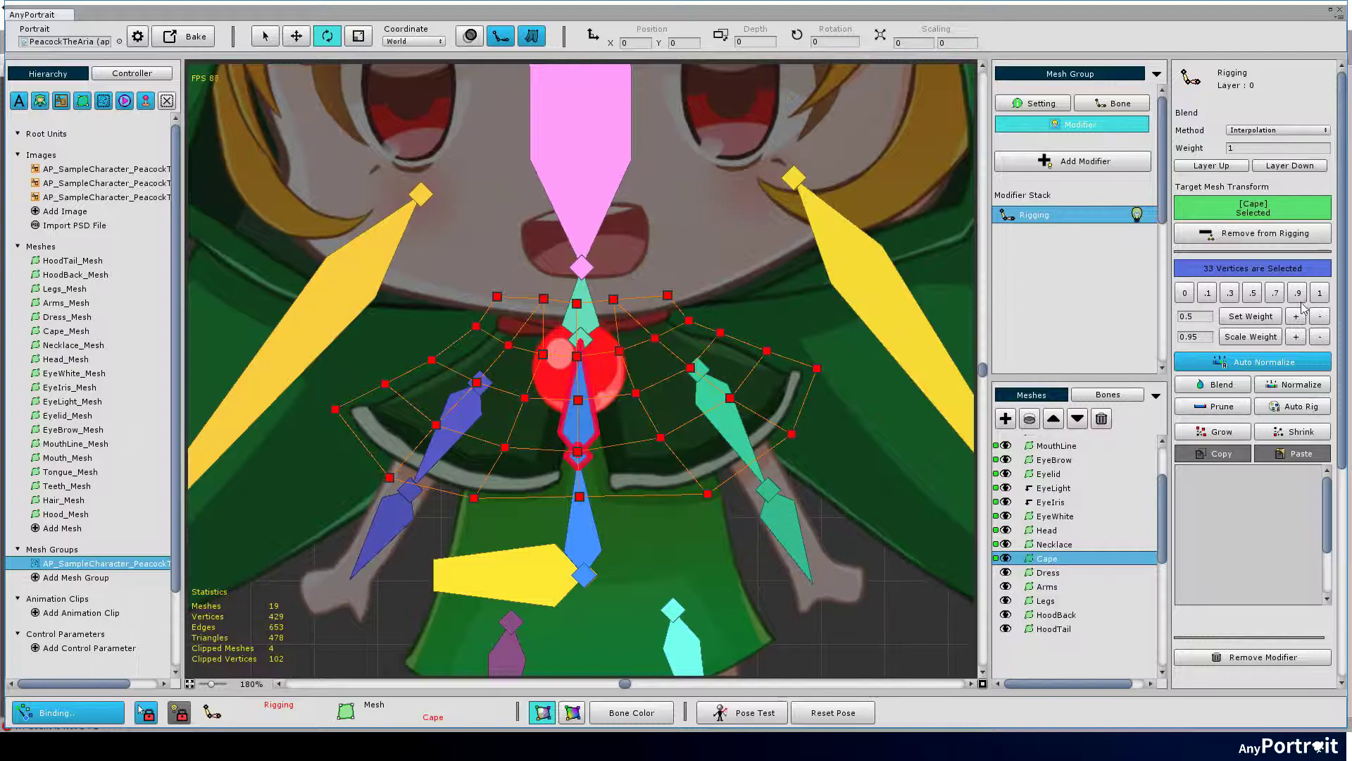
left_click(1327, 296)
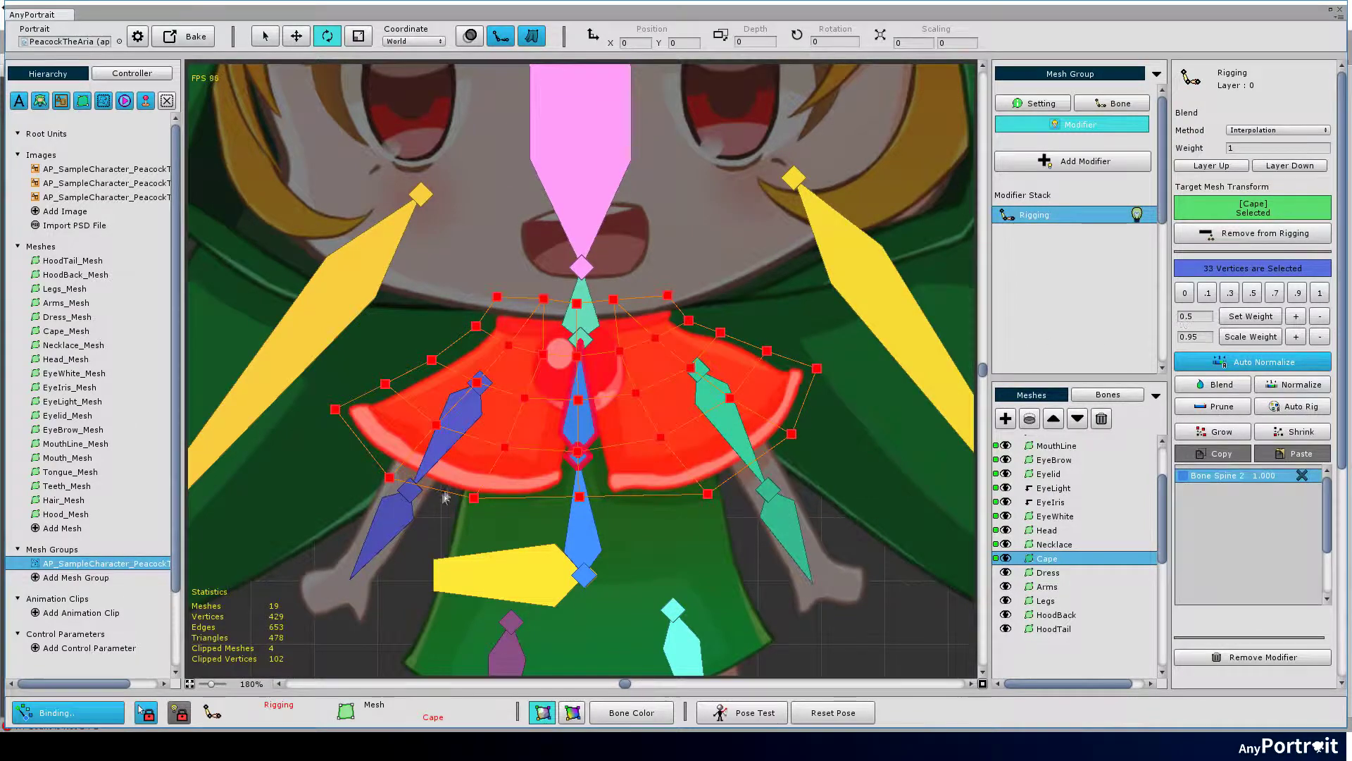
Step: Set the Cape vertices around Bone Arm R 1 to weight 1 for that bone
scroll(443, 499, "up", 5)
left_click_drag(287, 304, 575, 541)
left_click(500, 394)
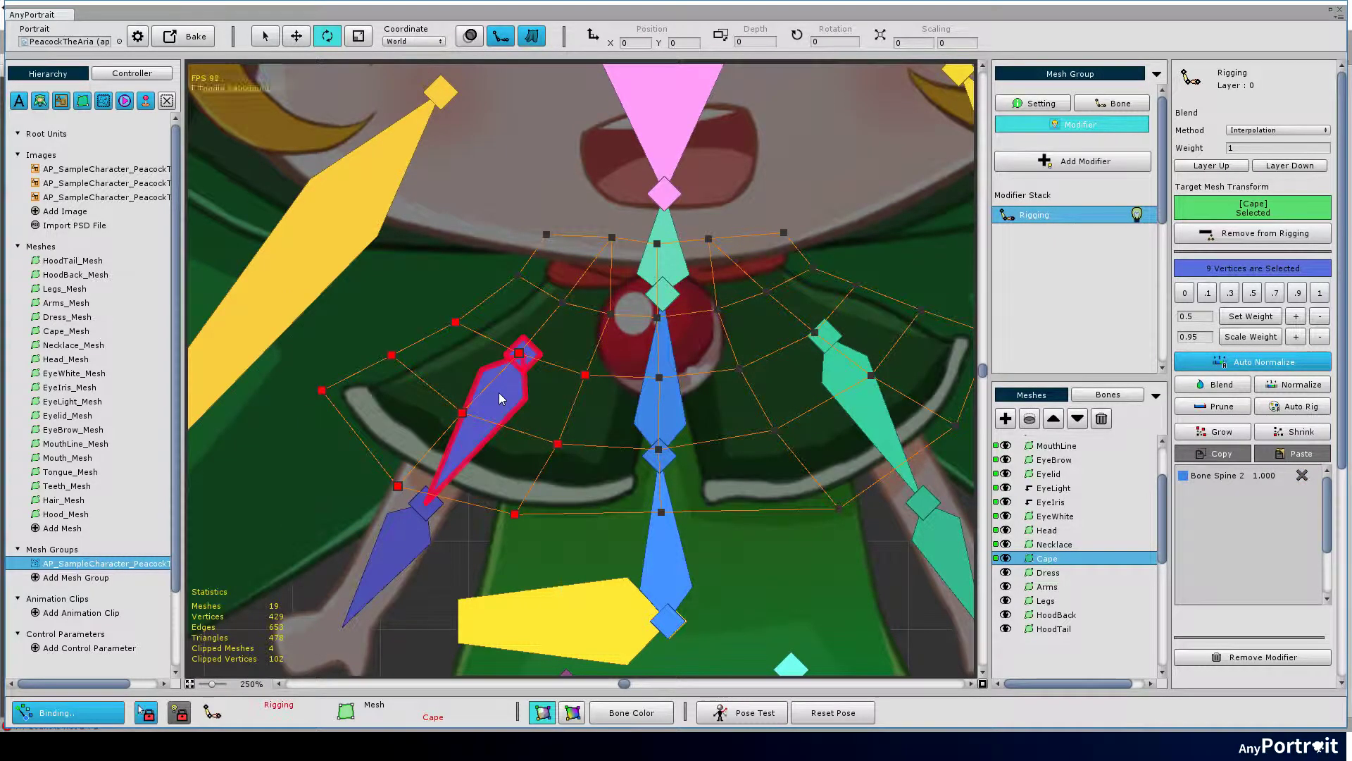
left_click_drag(498, 271, 631, 347)
left_click(1320, 292)
Step: Set the Cape vertices around Bone Arm L 1 to weight 1 for that bone
left_click_drag(768, 310, 848, 514)
left_click(765, 381)
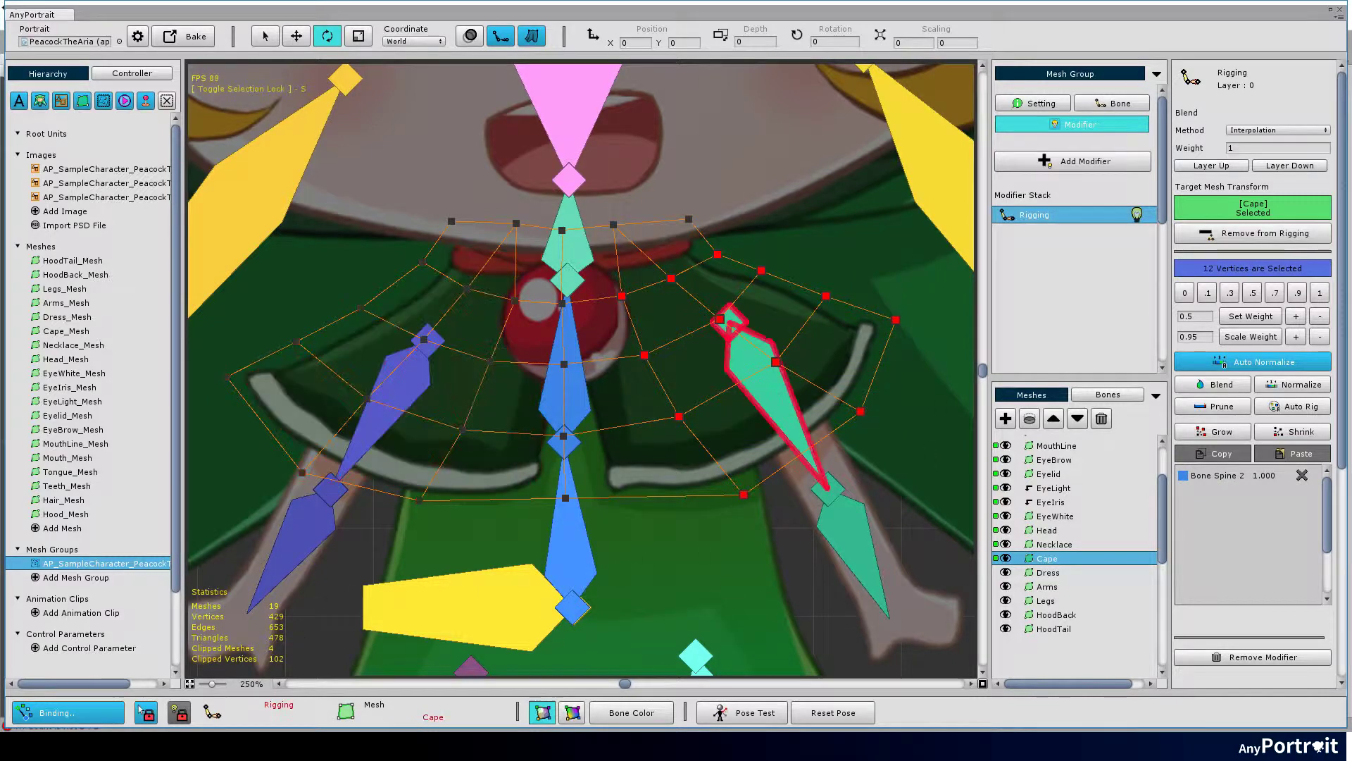
left_click(1320, 293)
left_click_drag(561, 443, 580, 453)
Step: Select the 22 Cape vertices on both arm sides, raise their weight for Bone Spine 2 by two increments and blend them five times
left_click_drag(297, 253, 411, 288)
left_click_drag(412, 258, 549, 386)
left_click_drag(347, 304, 501, 395, "shift")
left_click_drag(296, 324, 500, 537, "shift")
left_click_drag(296, 522, 296, 521)
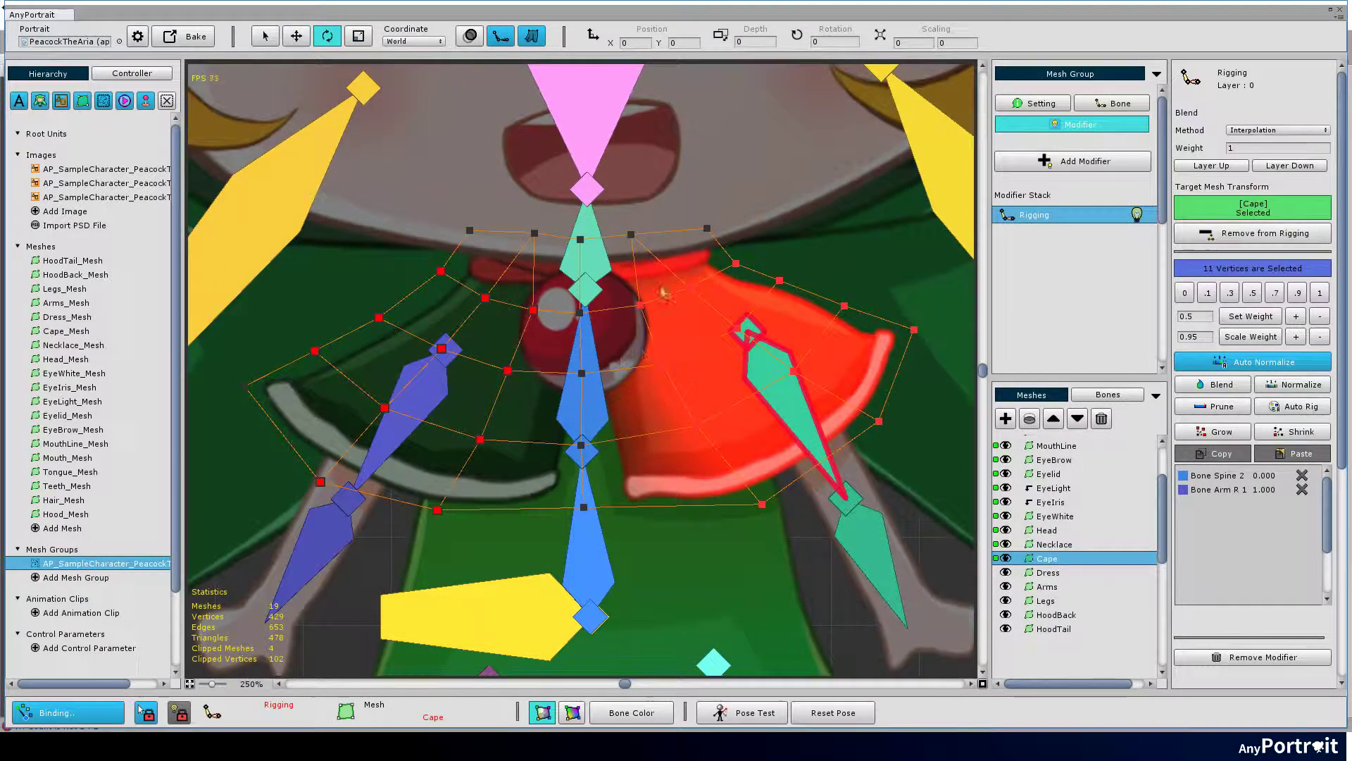
left_click_drag(746, 434, 902, 514, "shift")
left_click_drag(845, 451, 810, 453)
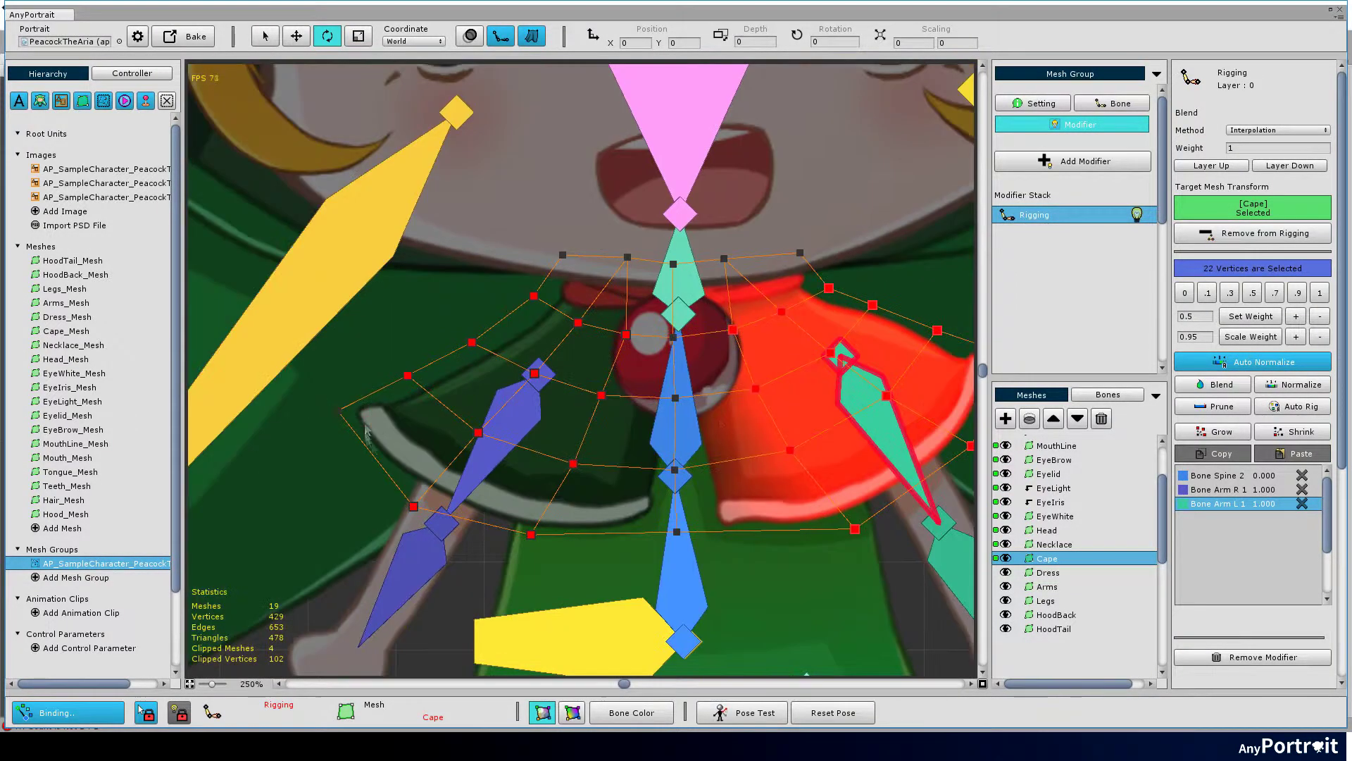
left_click(1232, 476)
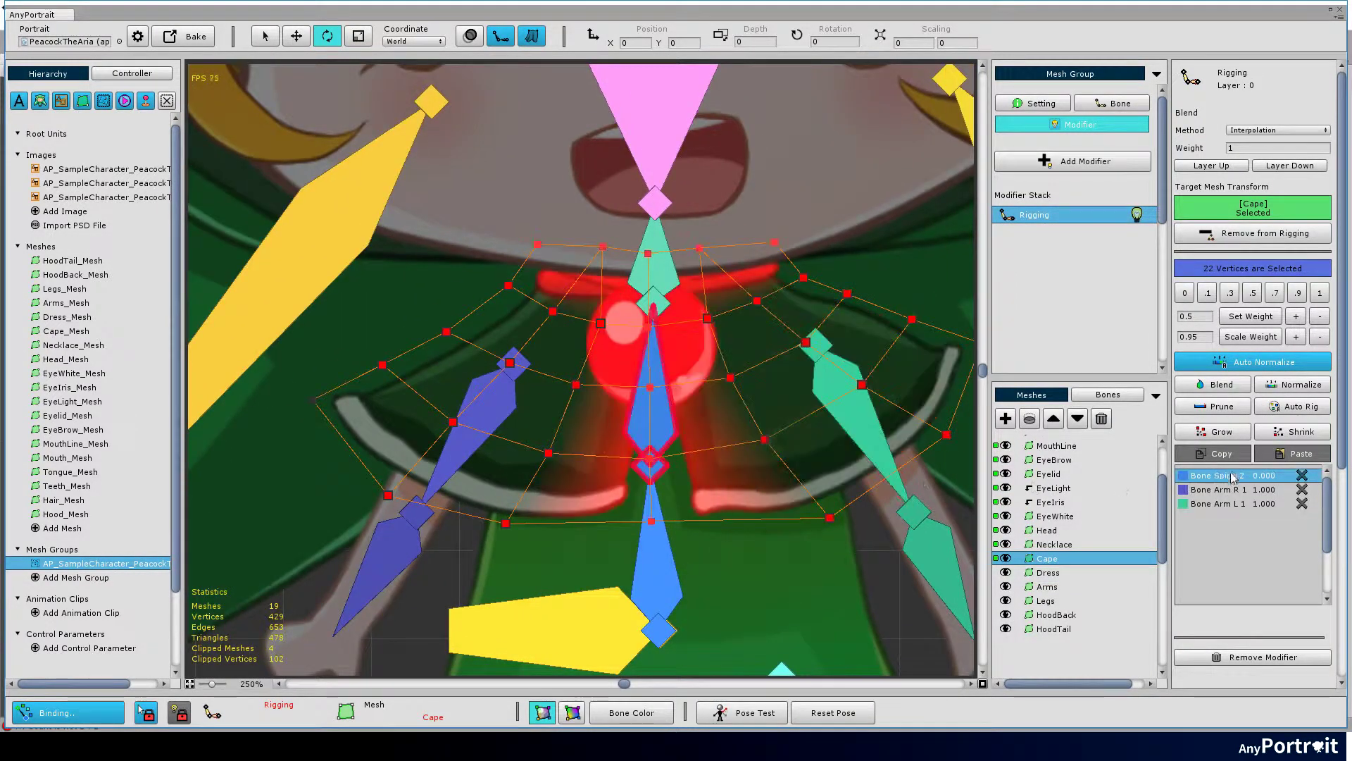
left_click(1290, 319)
left_click(1289, 319)
left_click(1206, 381)
left_click(1206, 381)
left_click(1206, 381)
left_click(1205, 381)
left_click(1205, 381)
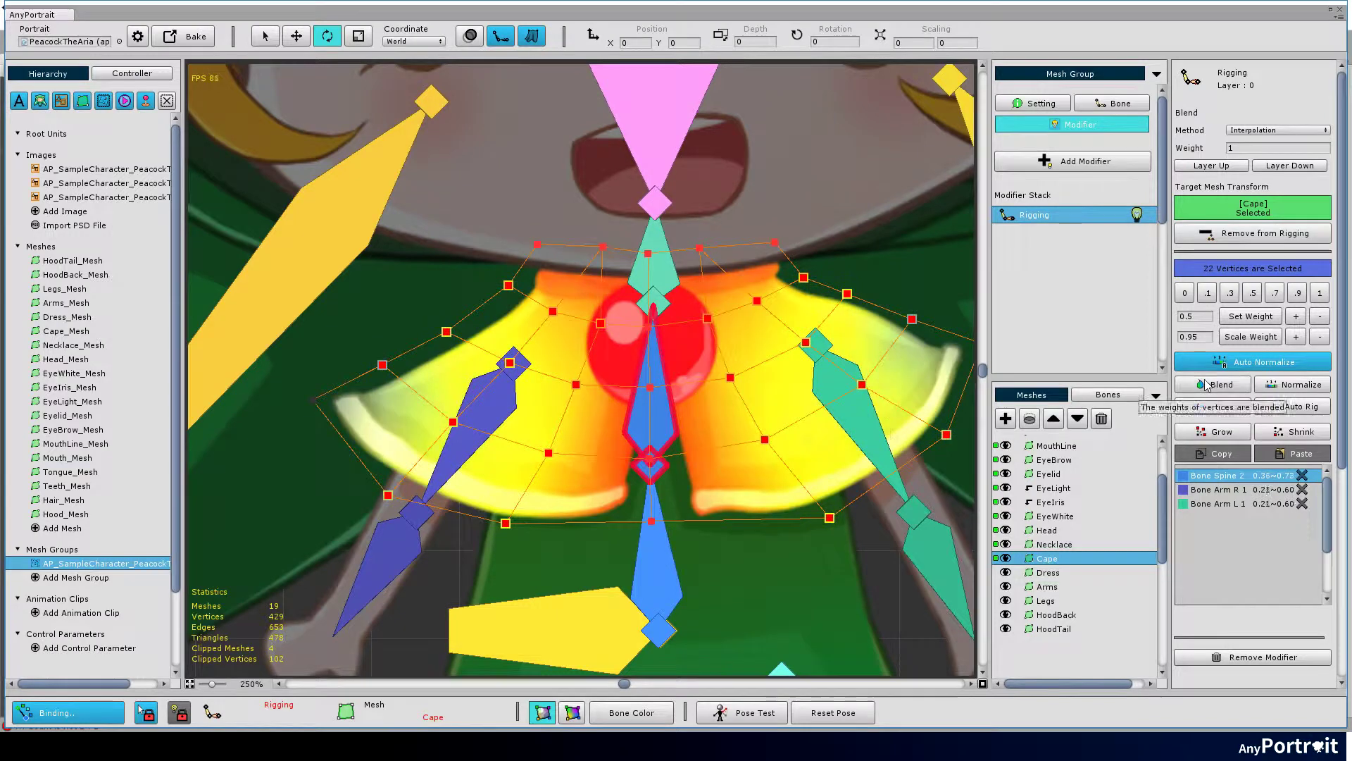
Step: Set the Cape's lower central vertices to weight 0.9 for Bone Spine 2 and raise the upper central vertices by two increments
left_click_drag(905, 397, 881, 324)
left_click_drag(466, 356, 826, 522)
left_click(1297, 293)
left_click_drag(519, 279, 727, 334)
left_click(1296, 316)
left_click(1296, 316)
Step: Blend the weights of 24 Cape vertices once and check the distribution for Bone Arm R 1 and Bone Arm L 1
left_click_drag(396, 202, 595, 328)
left_click_drag(614, 222, 739, 345)
left_click_drag(715, 217, 766, 247)
left_click_drag(498, 333, 766, 422)
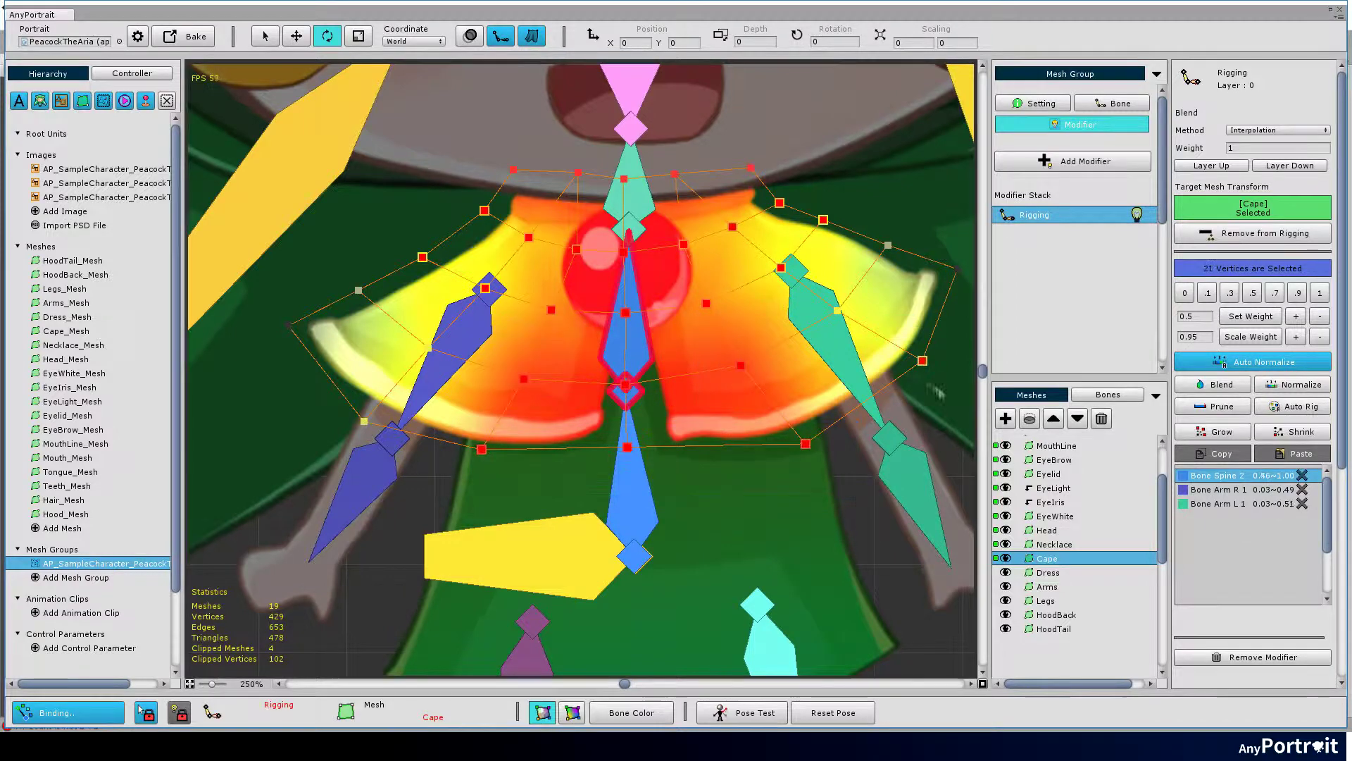
left_click(1222, 384)
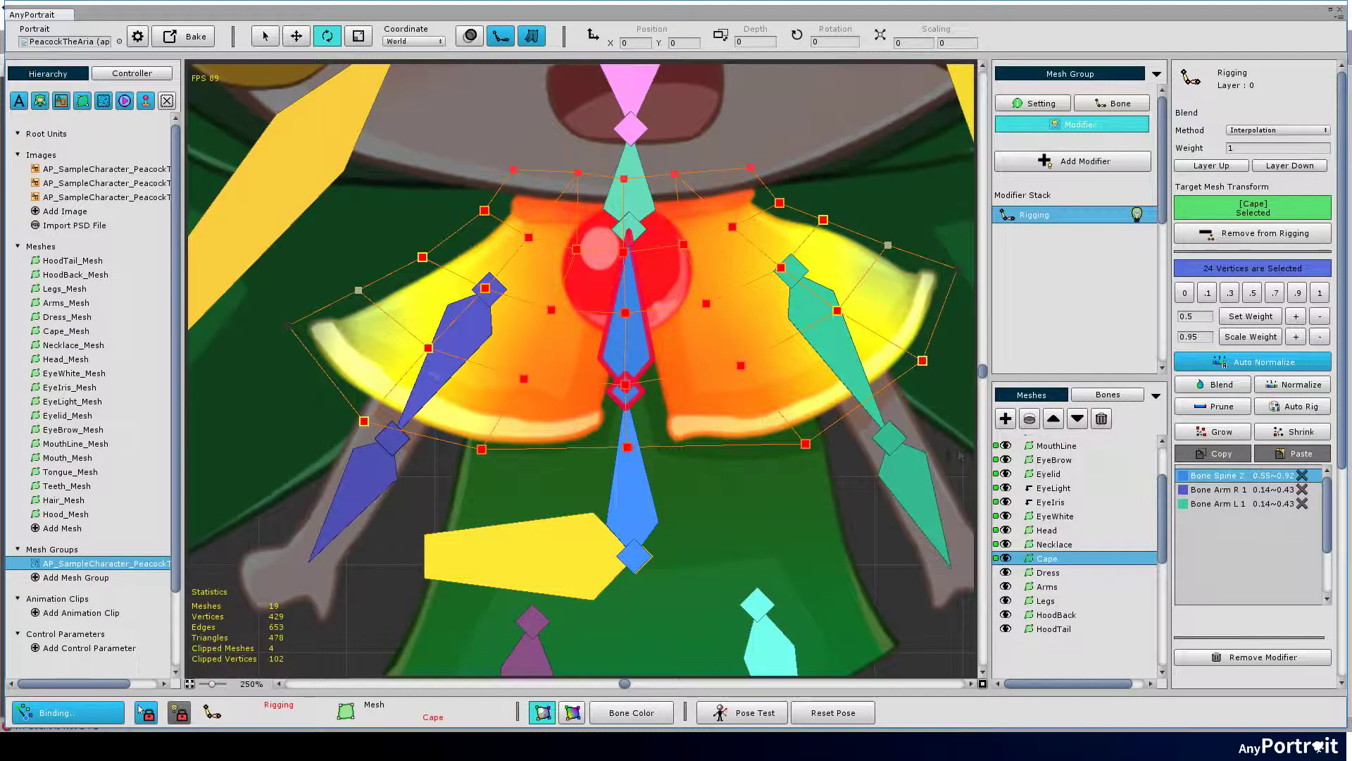
left_click(1217, 488)
left_click(1220, 503)
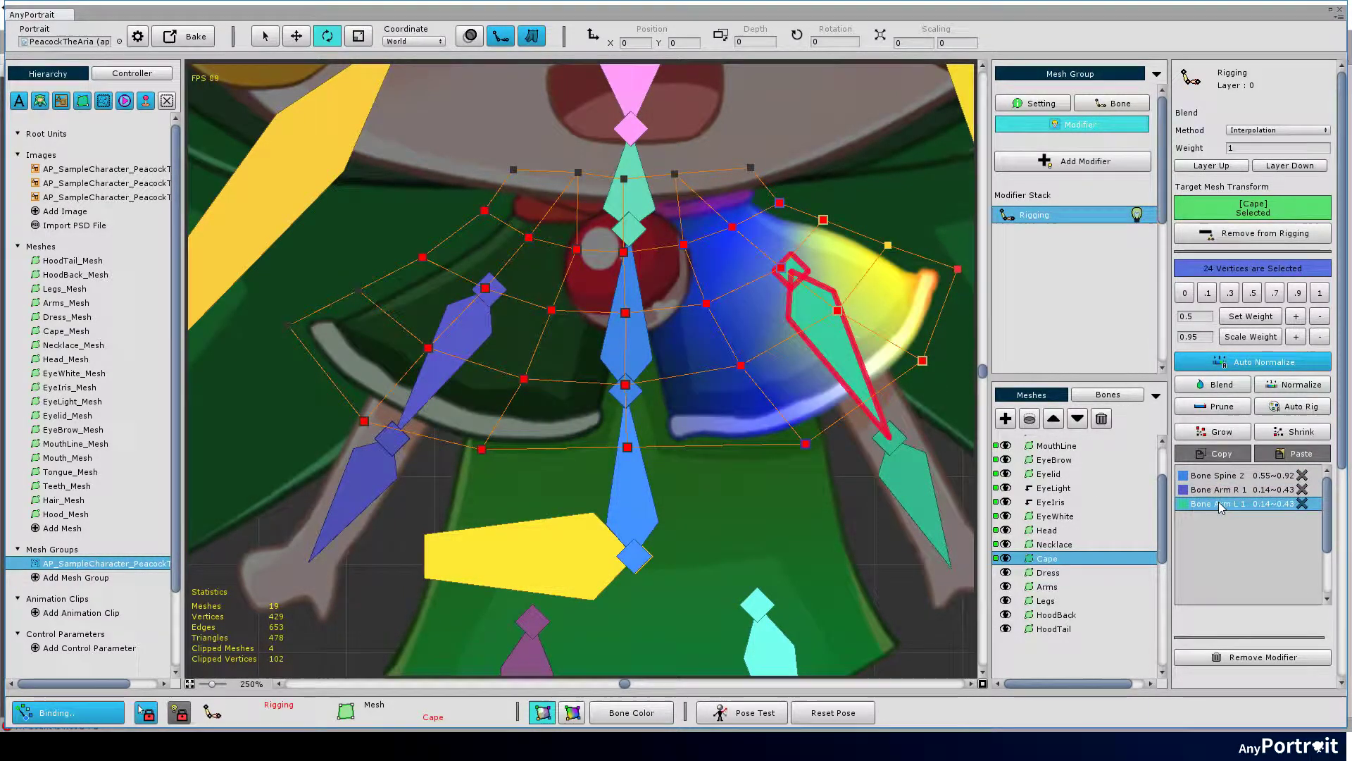
left_click(1215, 490)
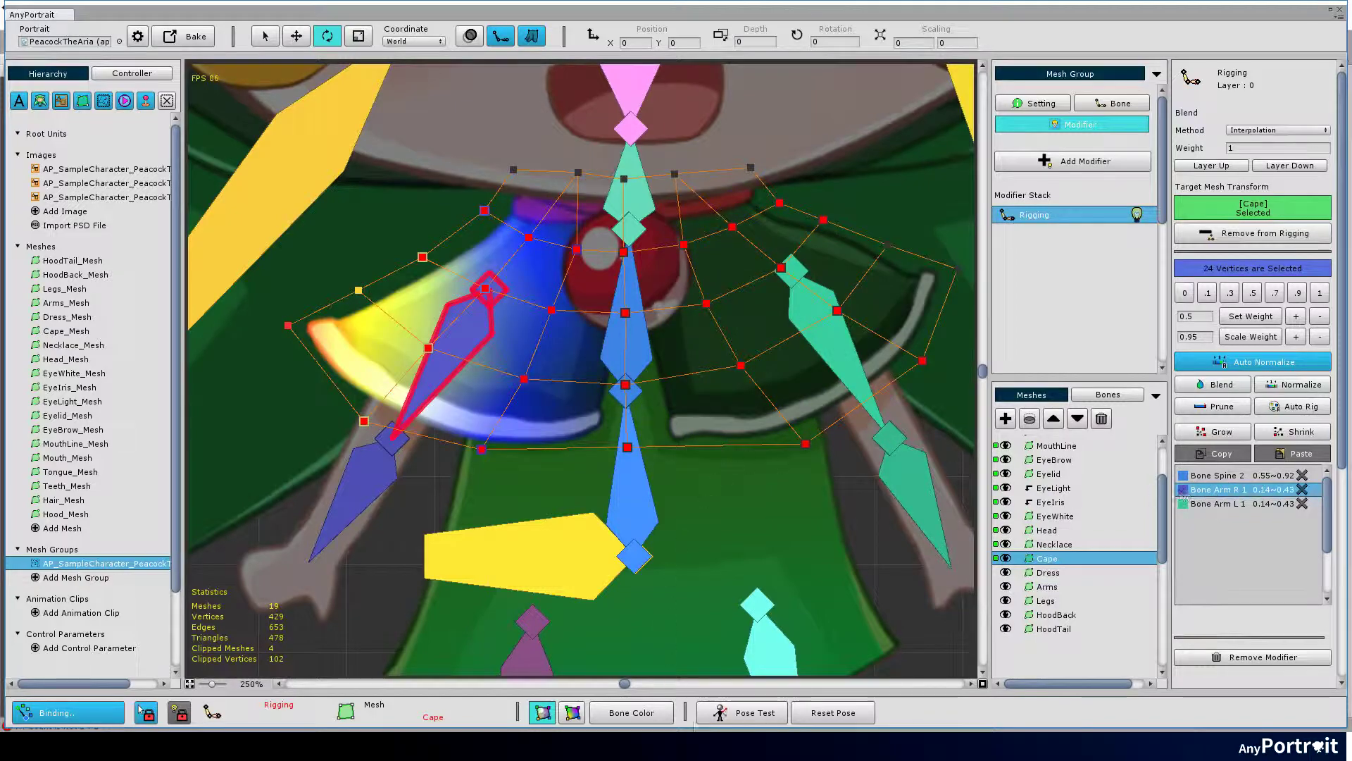
Step: Turn on Pose Test and rotate both upper arm bones outward by about 25 degrees to check the Cape's deformation
left_click(742, 713)
left_click_drag(445, 368, 469, 386)
left_click(468, 386)
key("s")
left_click_drag(527, 345, 865, 328)
Step: Raise the weight of the Cape's second vertex row from the neckline for Bone Spine 2 by one increment
left_click_drag(459, 220, 799, 307)
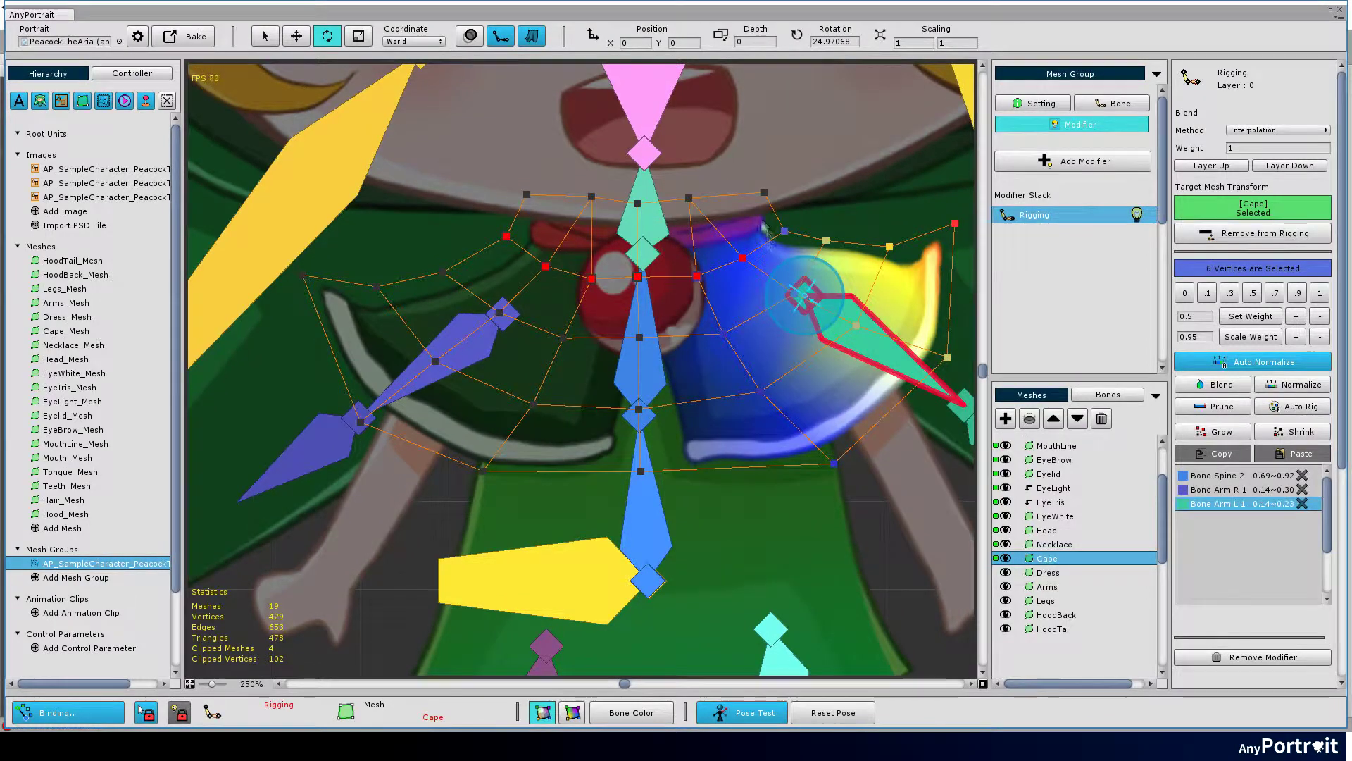
left_click(1210, 477)
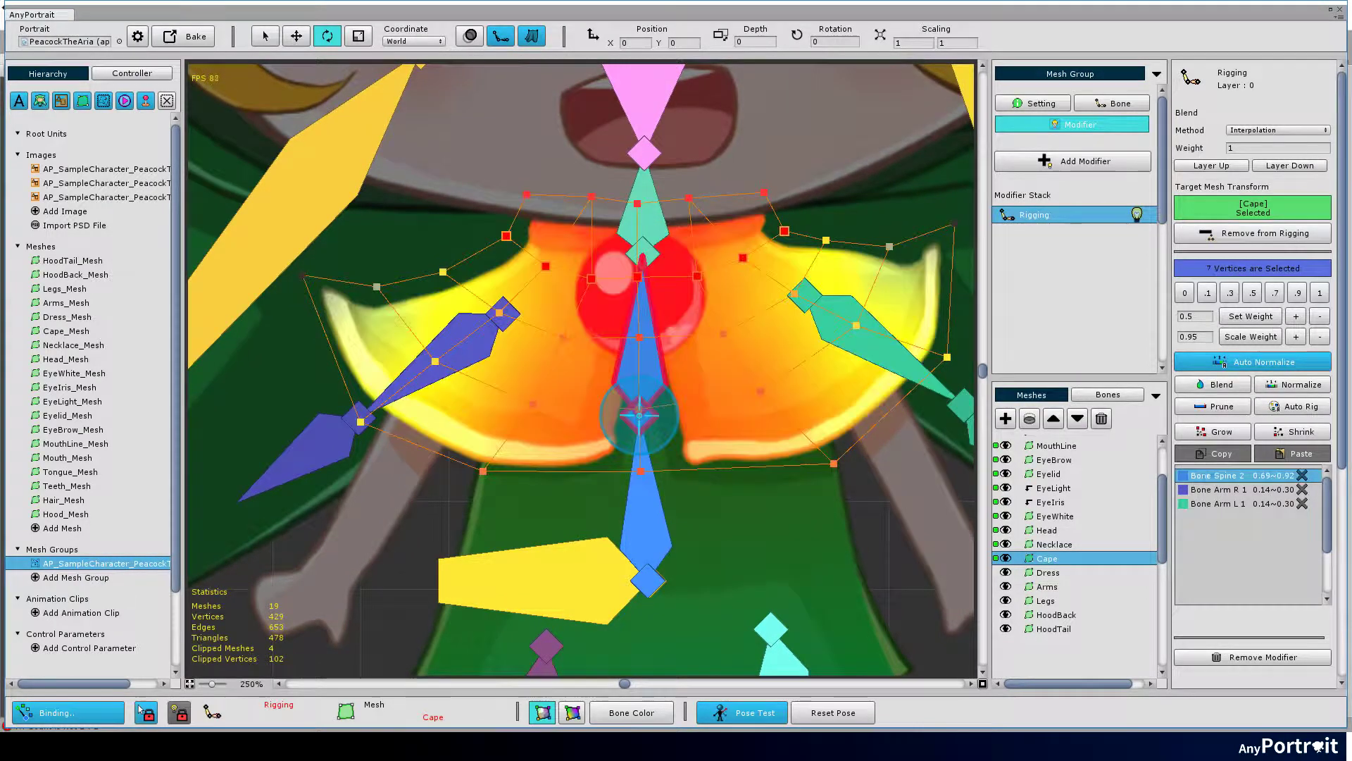
left_click(1298, 318)
left_click_drag(415, 244, 513, 324)
left_click_drag(539, 301, 588, 345)
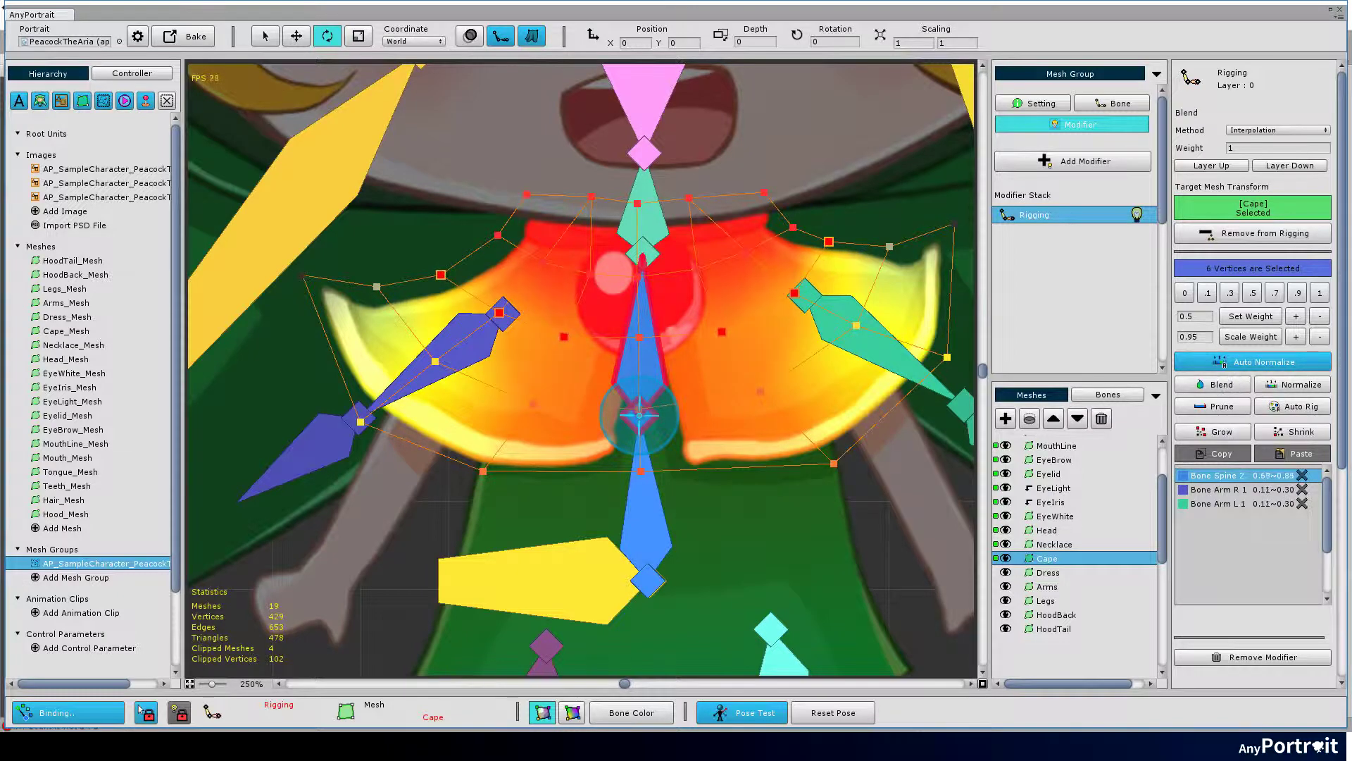
Step: Rotate Bone Arm L 1 to about 27 degrees in the test pose to check the Cape around the shoulder
left_click(886, 362)
mouse_move(851, 343)
left_mouse_down()
mouse_move(836, 338)
mouse_move(853, 334)
left_mouse_up()
left_click(772, 278)
left_click(773, 276)
left_click_drag(775, 212, 807, 243)
left_click(833, 329)
key("s")
Step: Blend the weights of the four Cape vertices beside the neckline and reset the test pose
left_click_drag(472, 217, 558, 277)
left_click_drag(730, 231, 778, 272)
left_click(1217, 386)
scroll(581, 369, "down", 3)
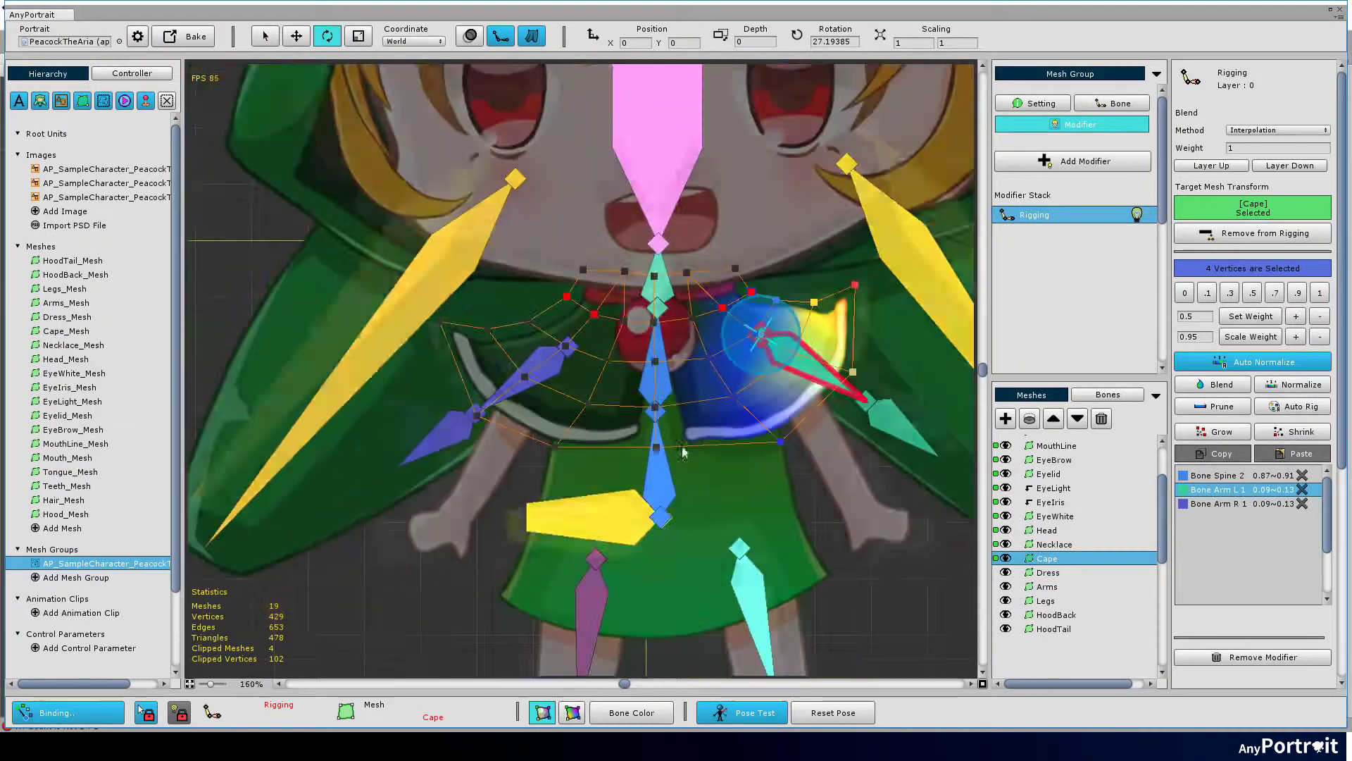
left_click(834, 712)
Step: Add the Dress mesh to the rigging and set all 25 of its vertices to weight 1 for Bone Pelvis
left_click(1048, 572)
left_click_drag(707, 426, 686, 406)
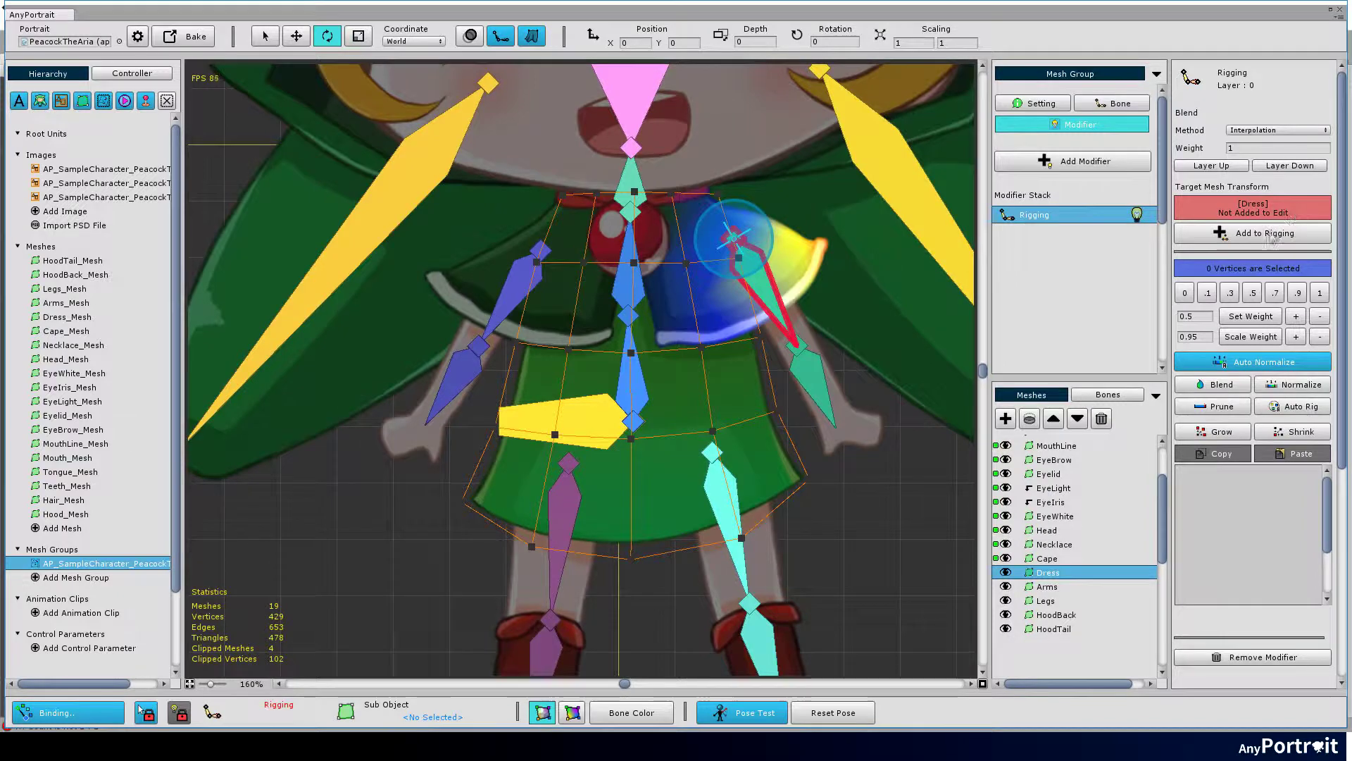
left_click(1273, 239)
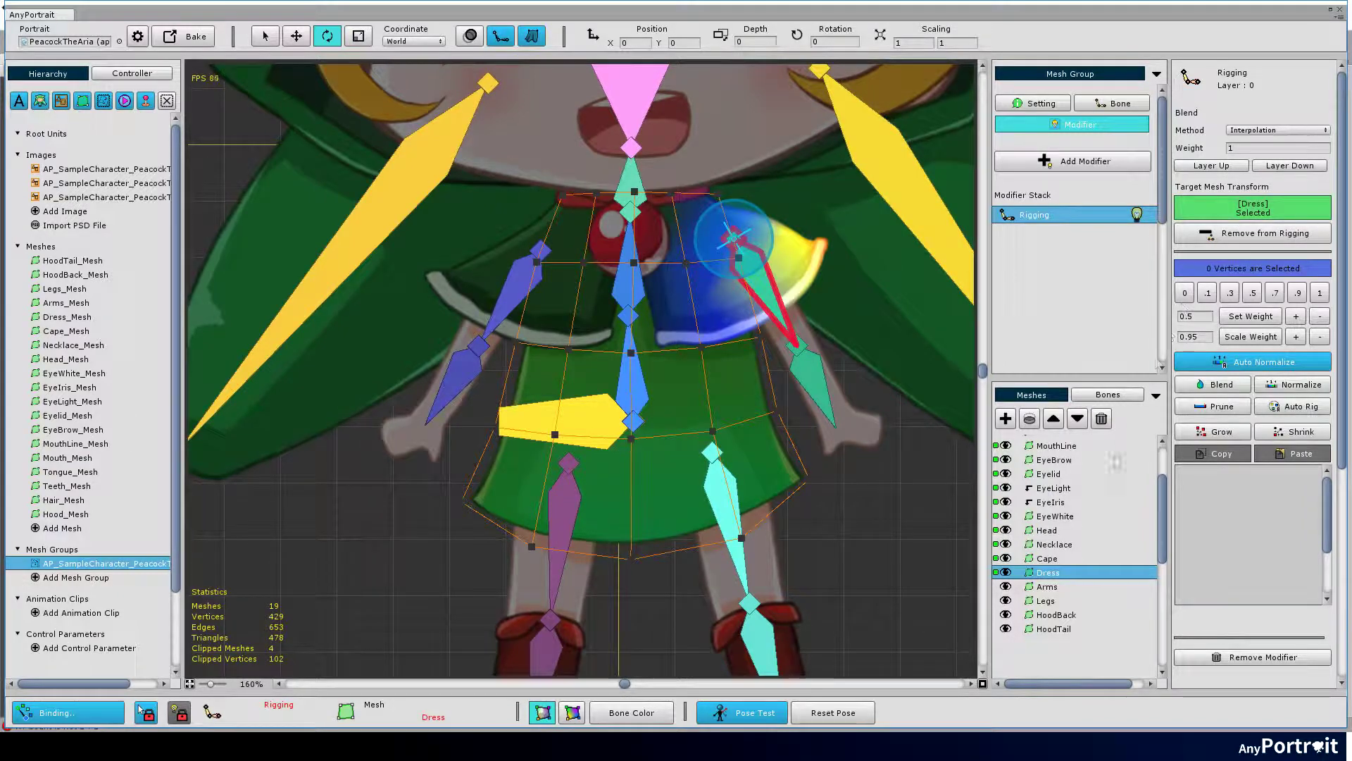
left_click(637, 390)
left_click(575, 424)
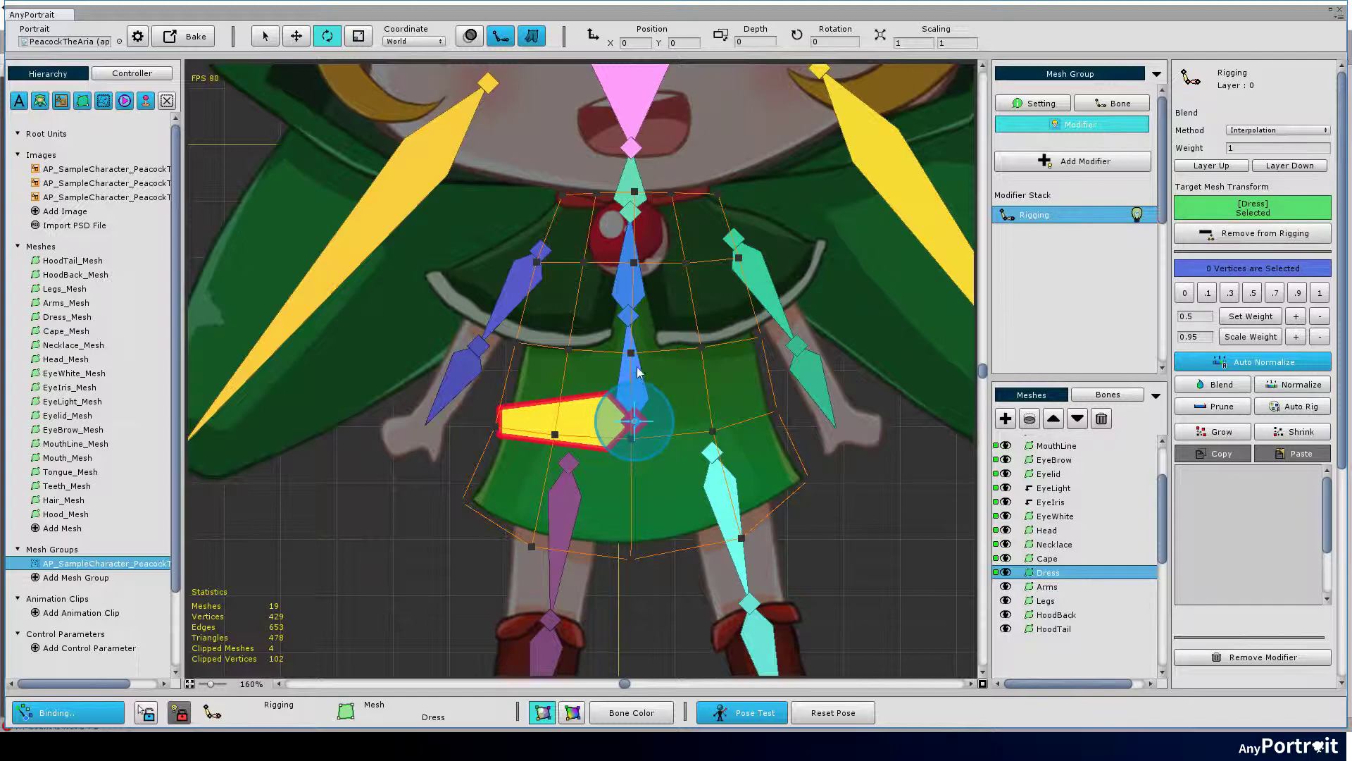
left_click_drag(420, 157, 918, 645)
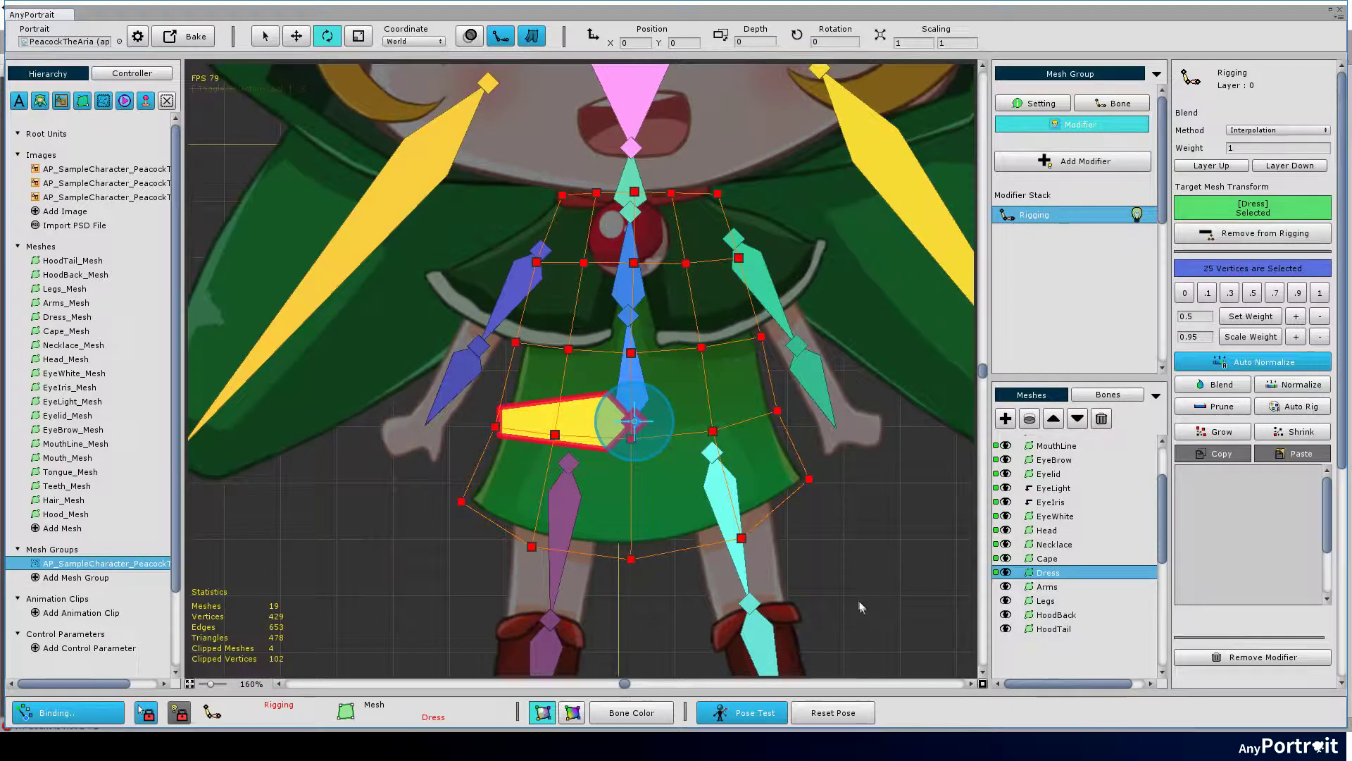
left_click(1320, 293)
Step: Set the Dress's upper four vertex rows, down to the hips, to weight 1 for Bone Spine 1
scroll(640, 376, "up", 2)
left_click(643, 396)
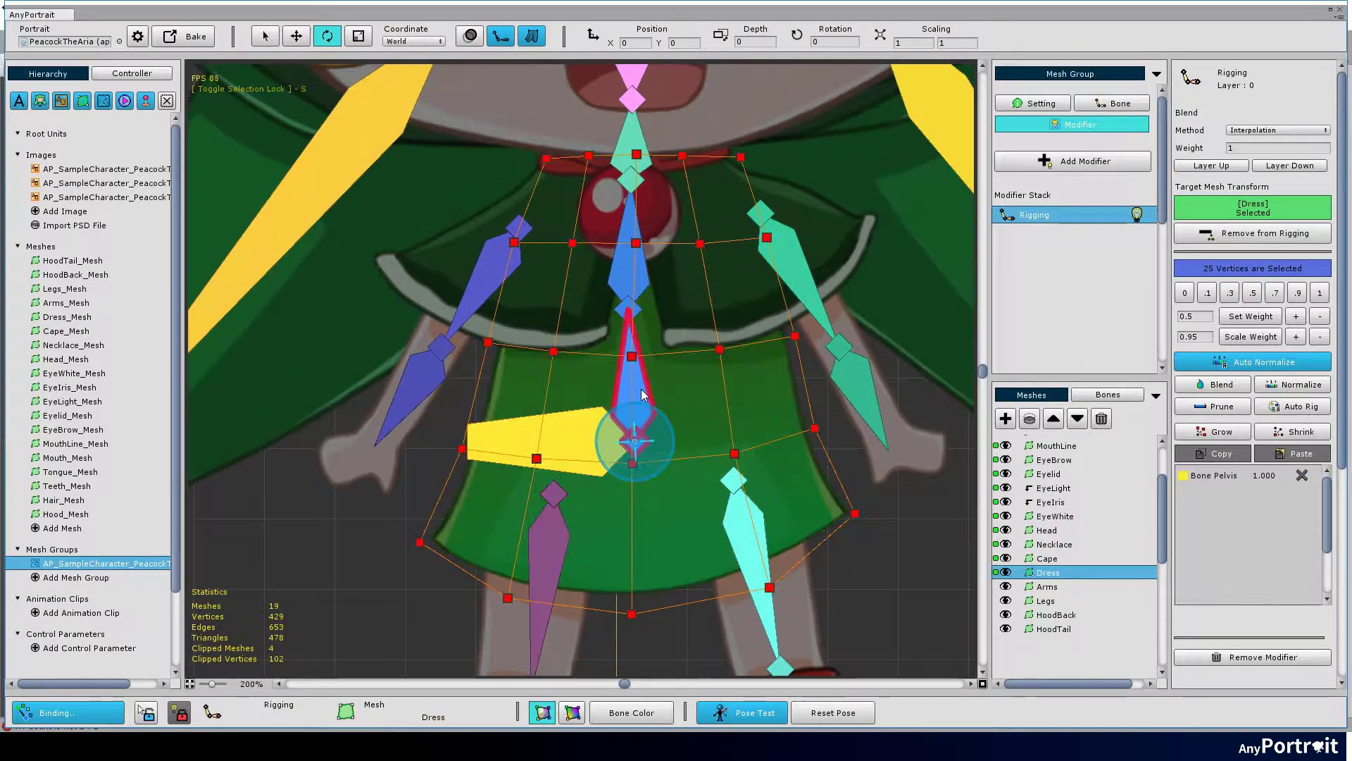
mouse_move(425, 410)
left_mouse_down()
mouse_move(874, 305)
mouse_move(889, 134)
left_mouse_up()
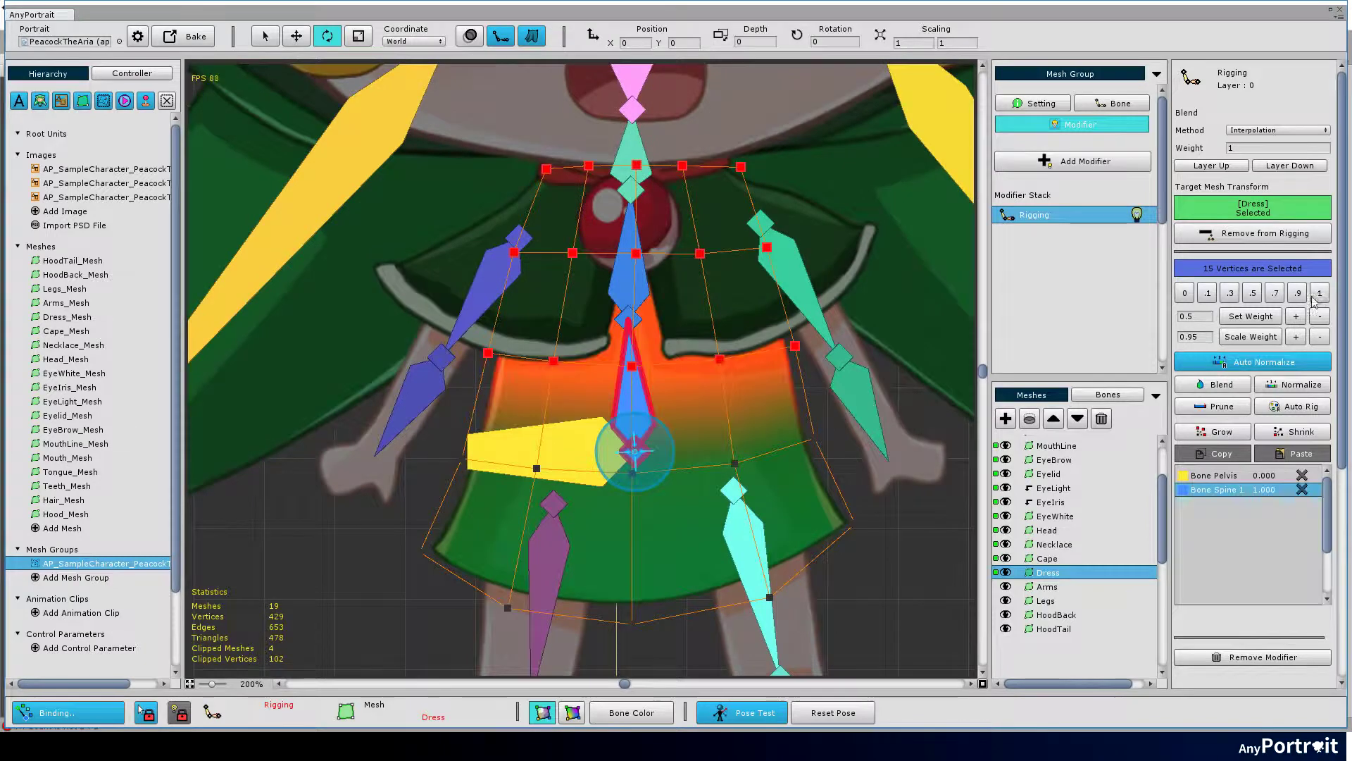
left_click_drag(483, 145, 817, 402)
left_click_drag(383, 320, 889, 508)
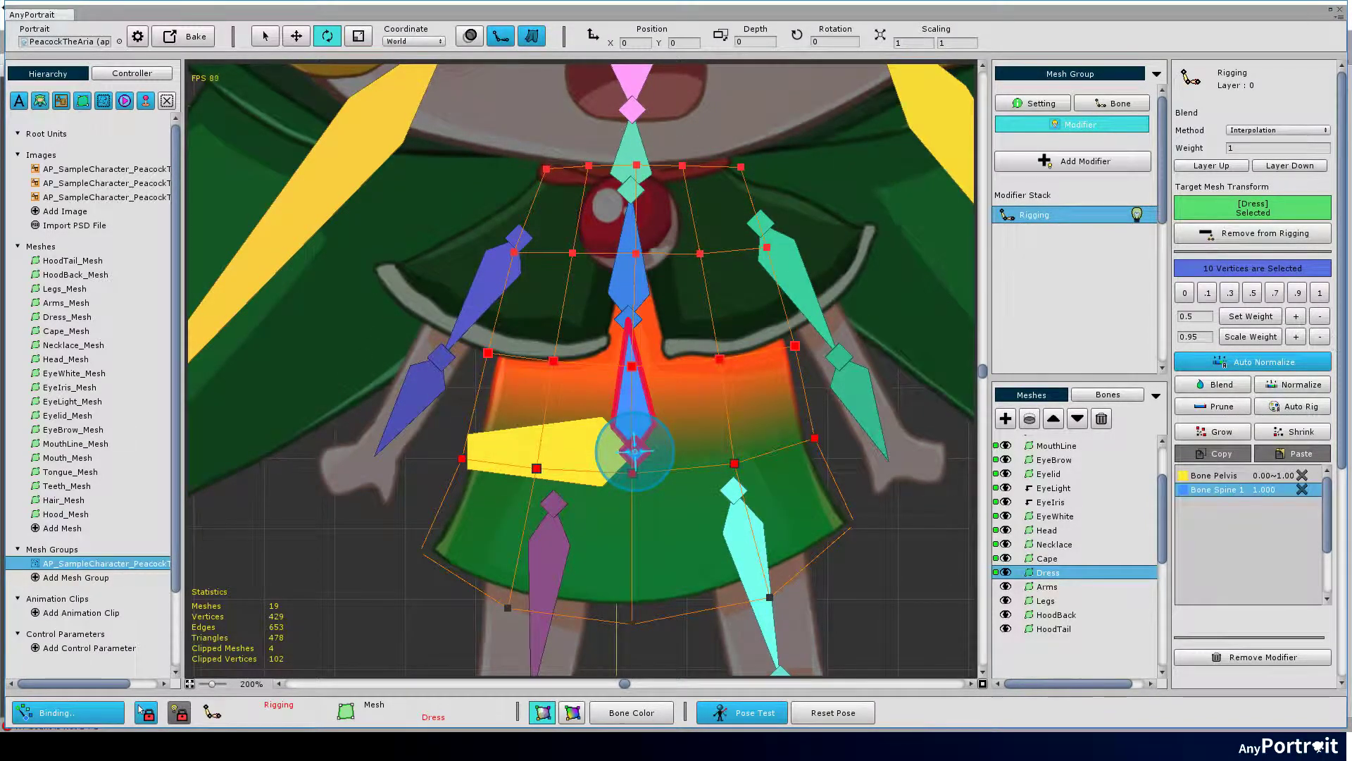
left_click(1319, 295)
Step: Set the 15 vertices in the Dress's top three rows to weight 1 for Bone Spine 2
left_click_drag(431, 150, 833, 390)
key("s")
left_click(629, 278)
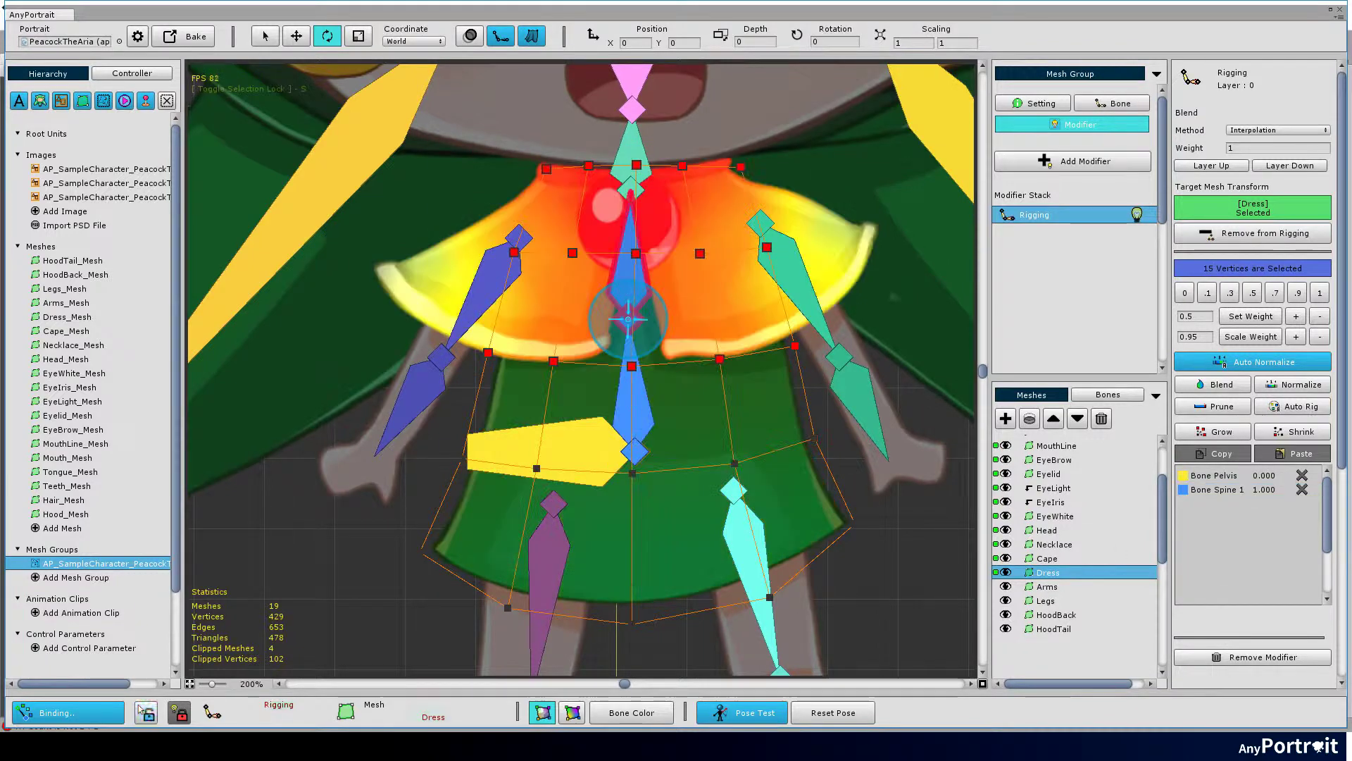
key("s")
left_click(1320, 293)
Step: Remove Bone Pelvis and Bone Spine 1 from the five vertices in the Dress's top row
left_click_drag(523, 146, 803, 204)
left_click(1262, 476)
left_click(1306, 475)
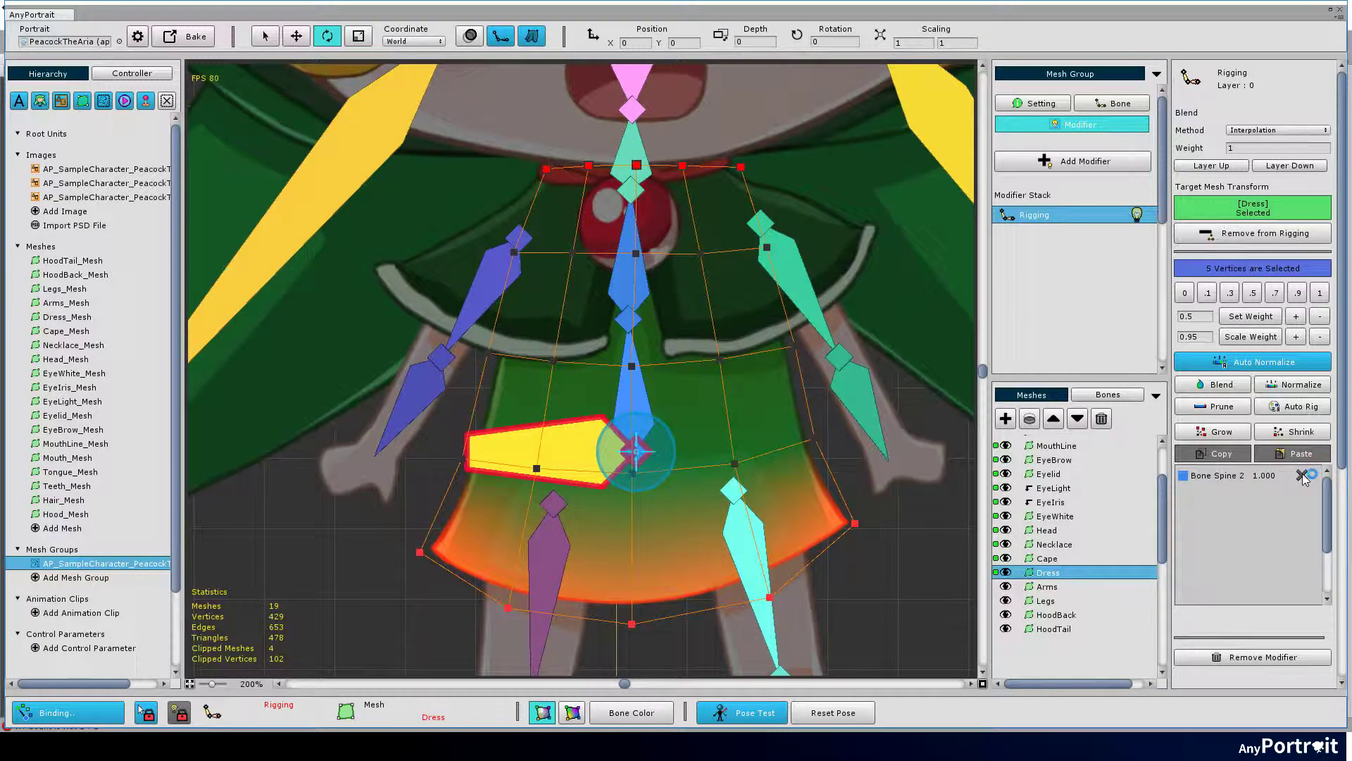
Step: Blend the weights of the 15 vertices in the Dress's three middle rows five times, hiding the Cape mesh partway
left_click_drag(629, 390, 629, 380)
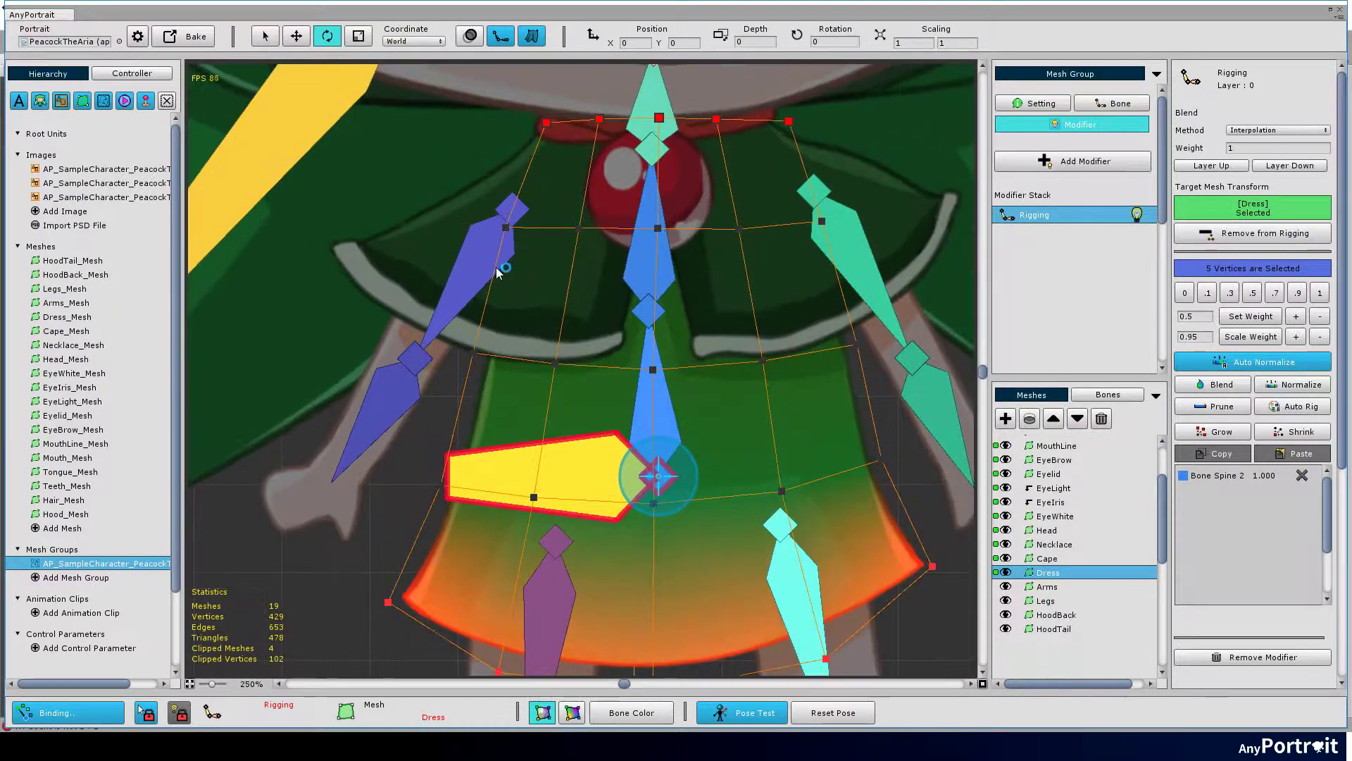
left_click_drag(434, 211, 810, 478)
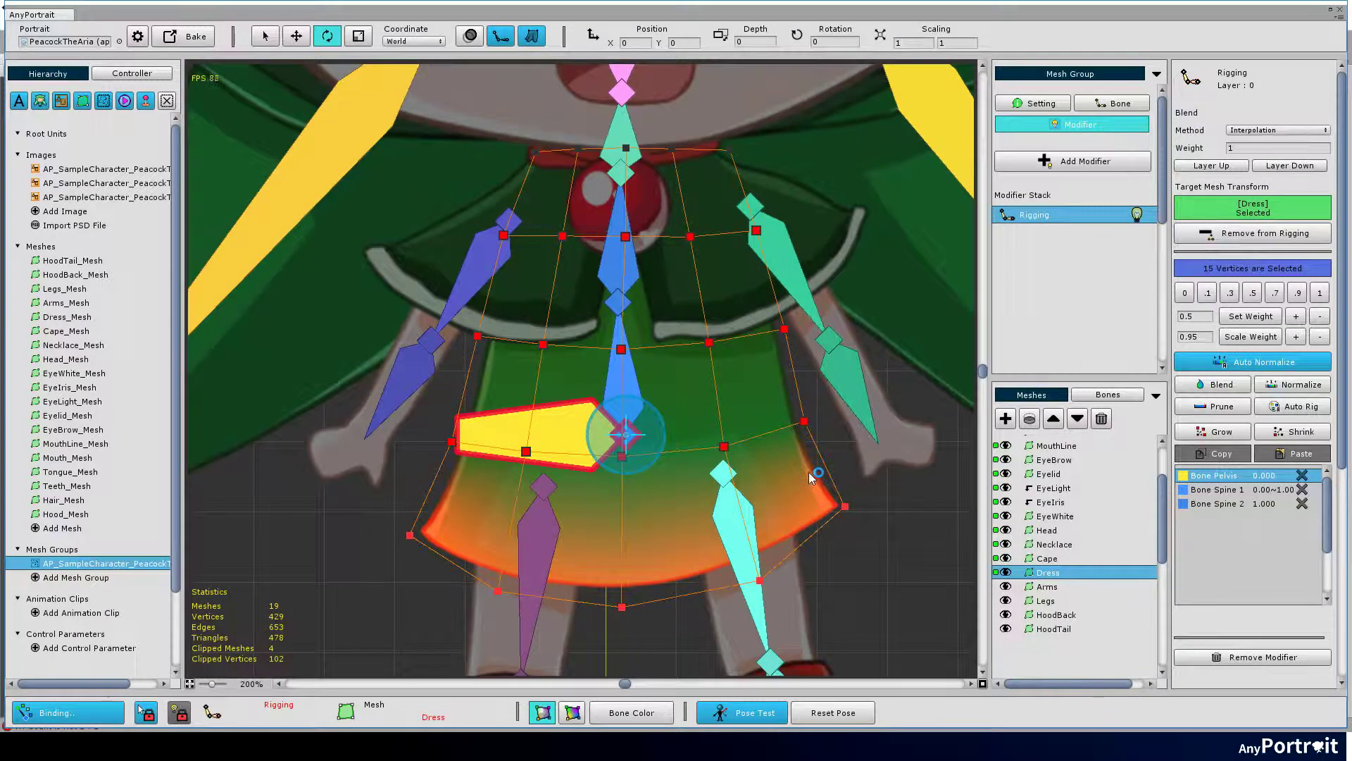
left_click(1213, 386)
left_click(1211, 386)
left_click(1204, 386)
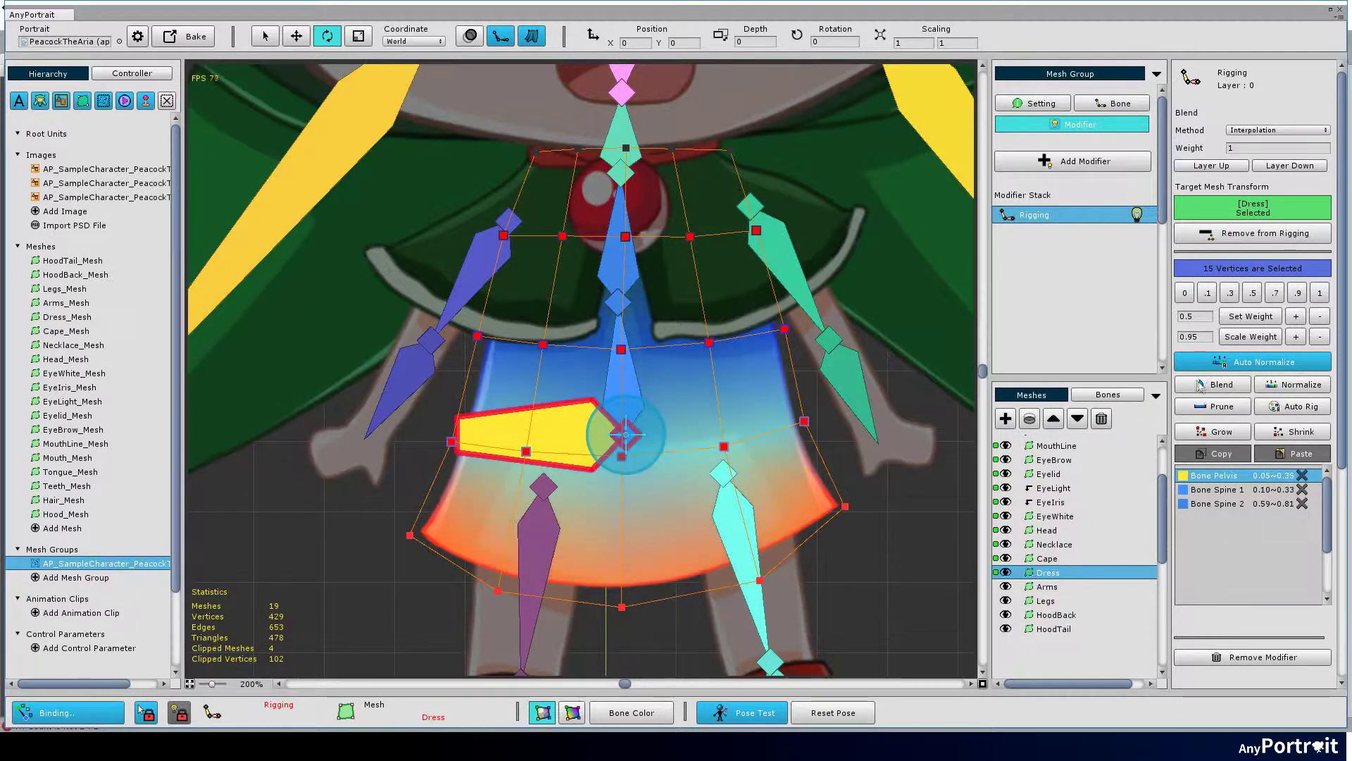
left_click(1005, 558)
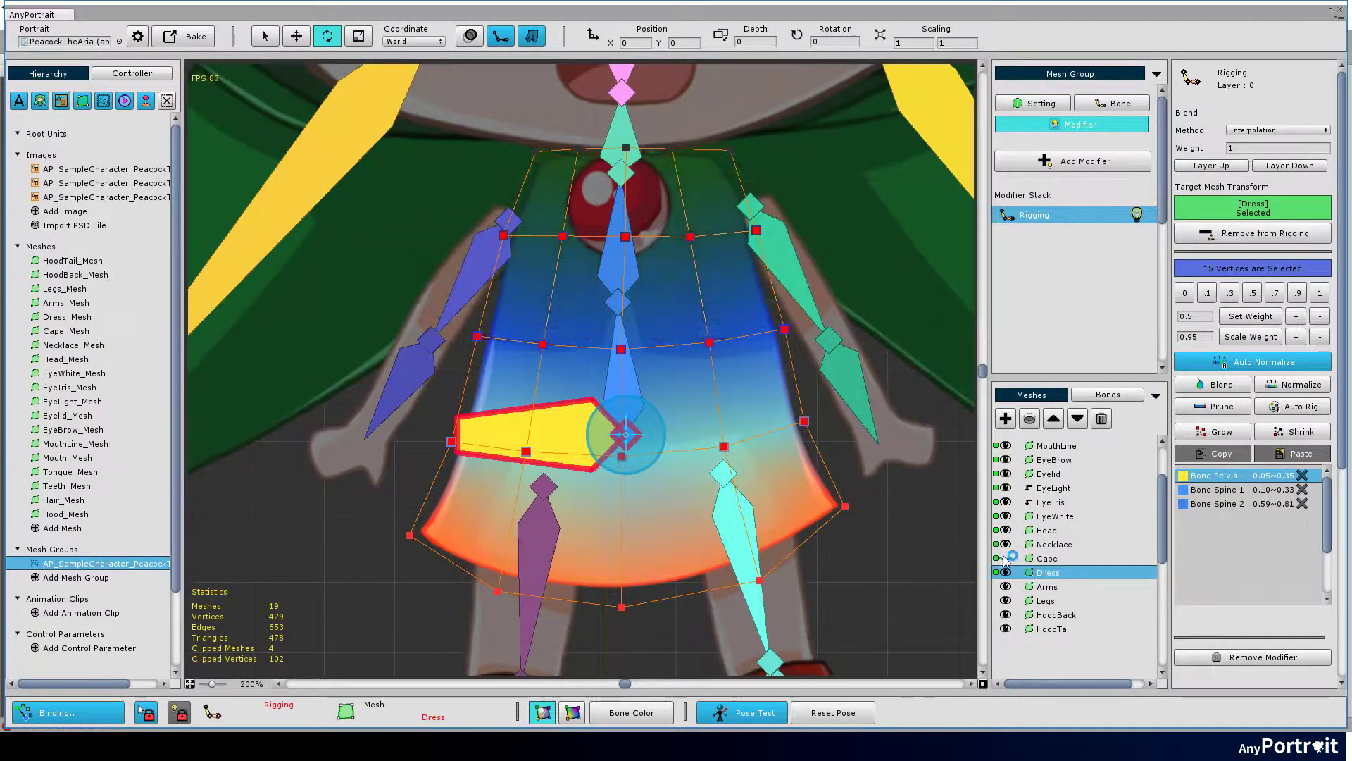
left_click(1213, 386)
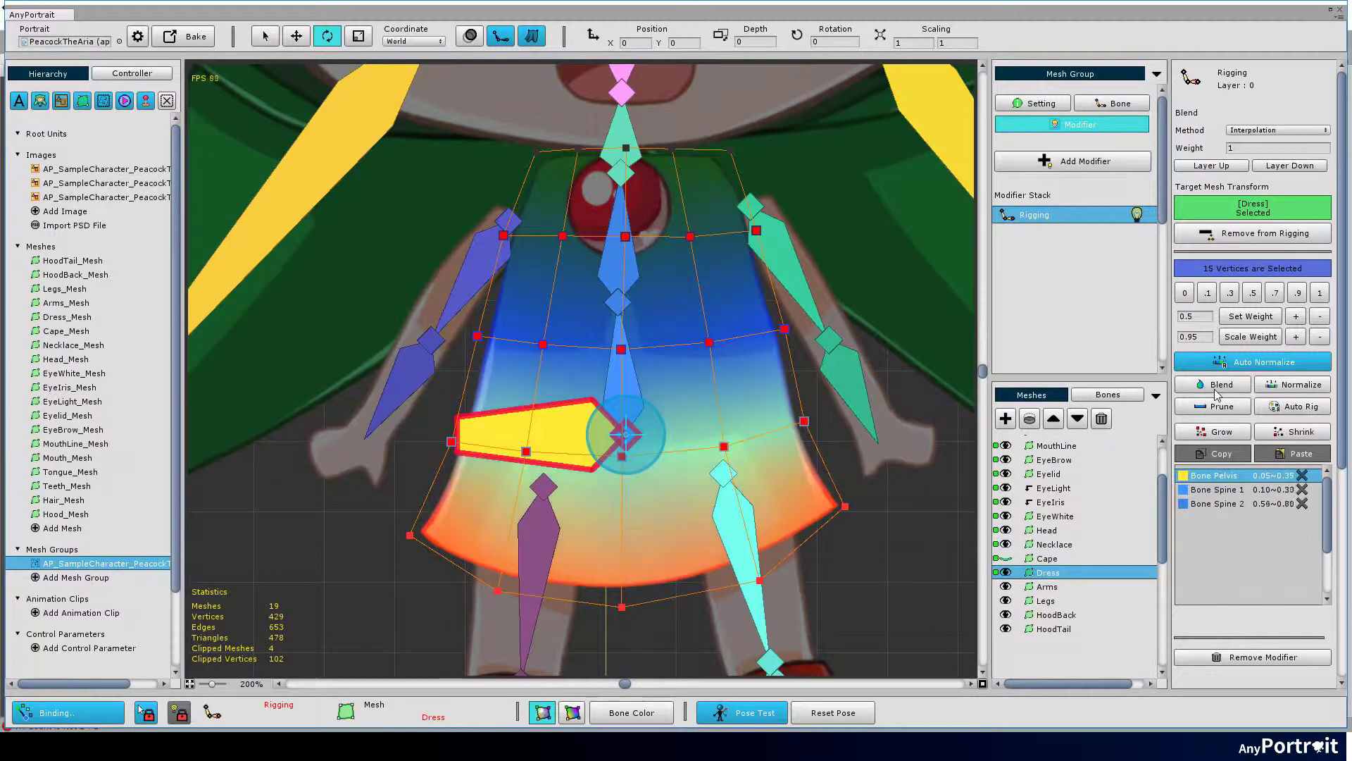
left_click(1212, 386)
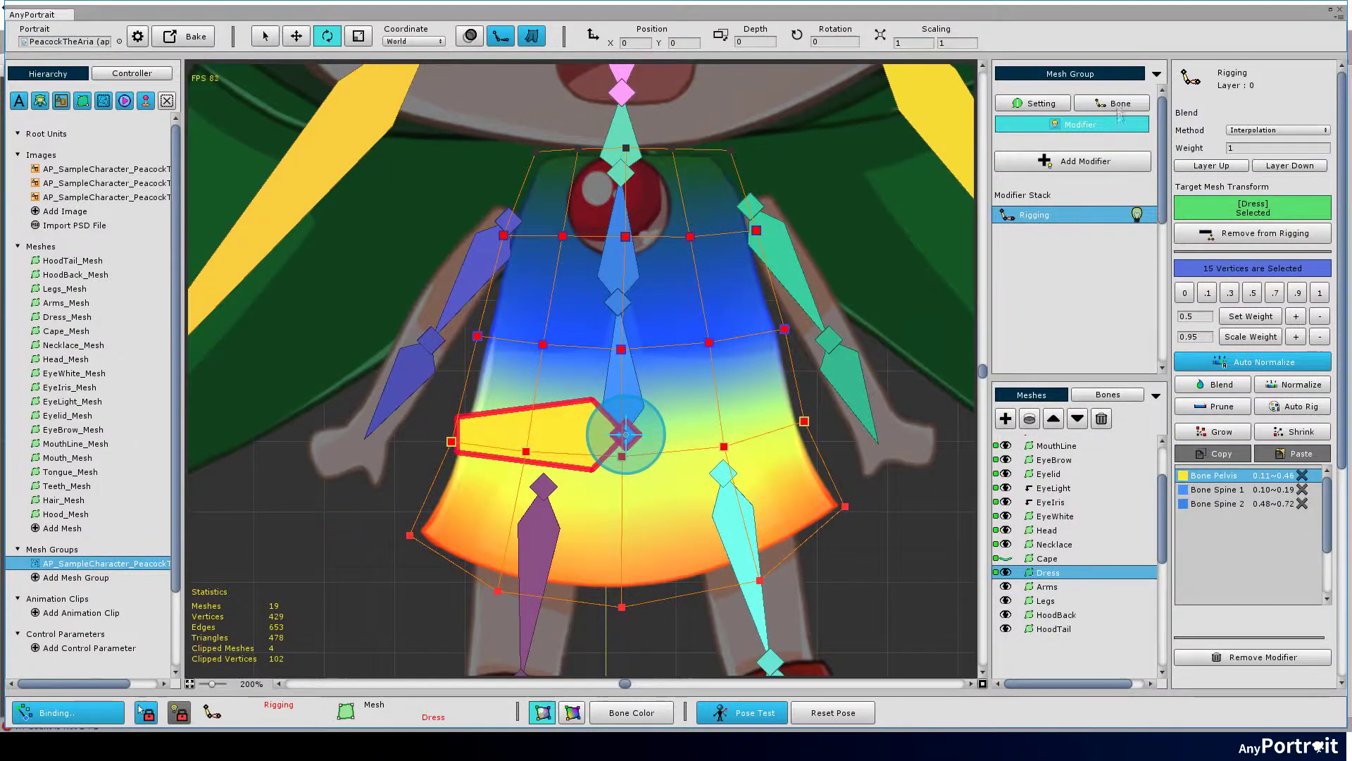
left_click(1117, 110)
left_click(626, 390)
left_click(1041, 104)
left_click(703, 414)
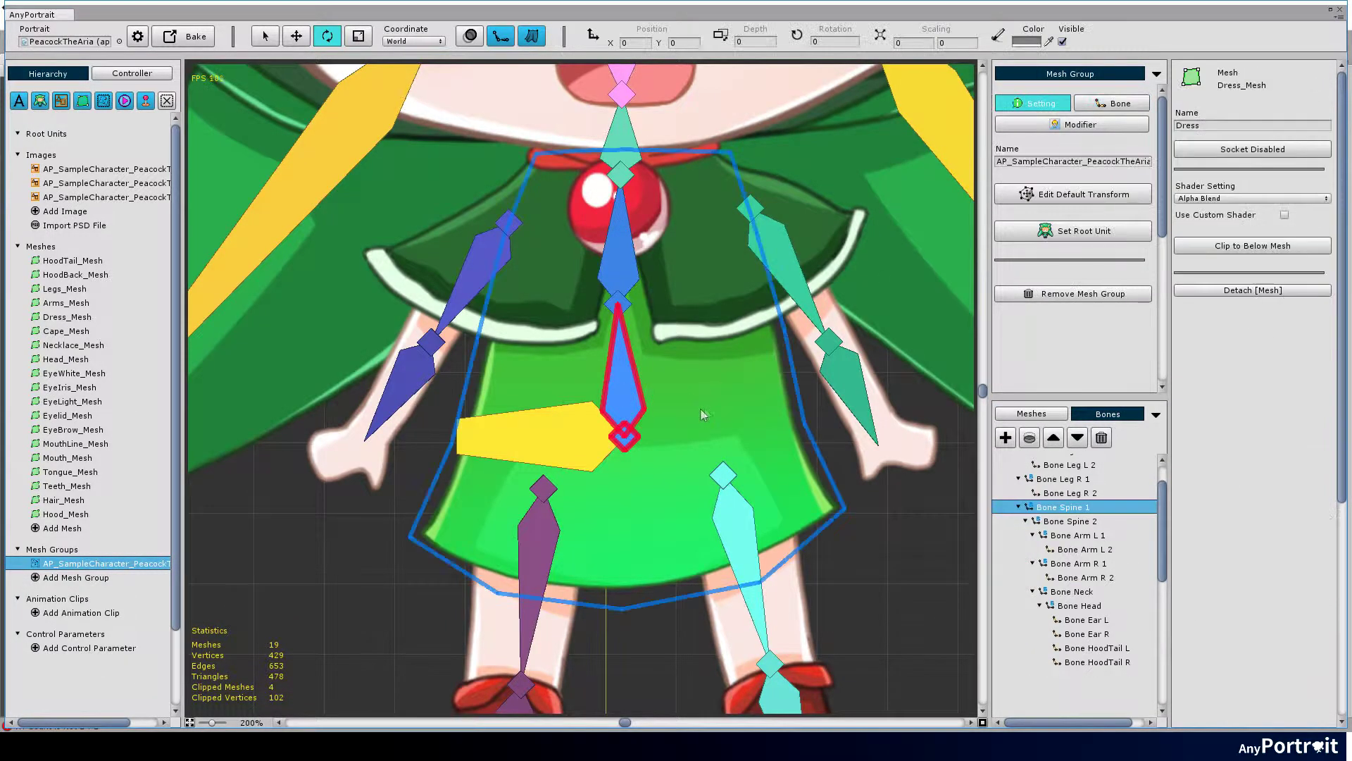
left_click(1075, 125)
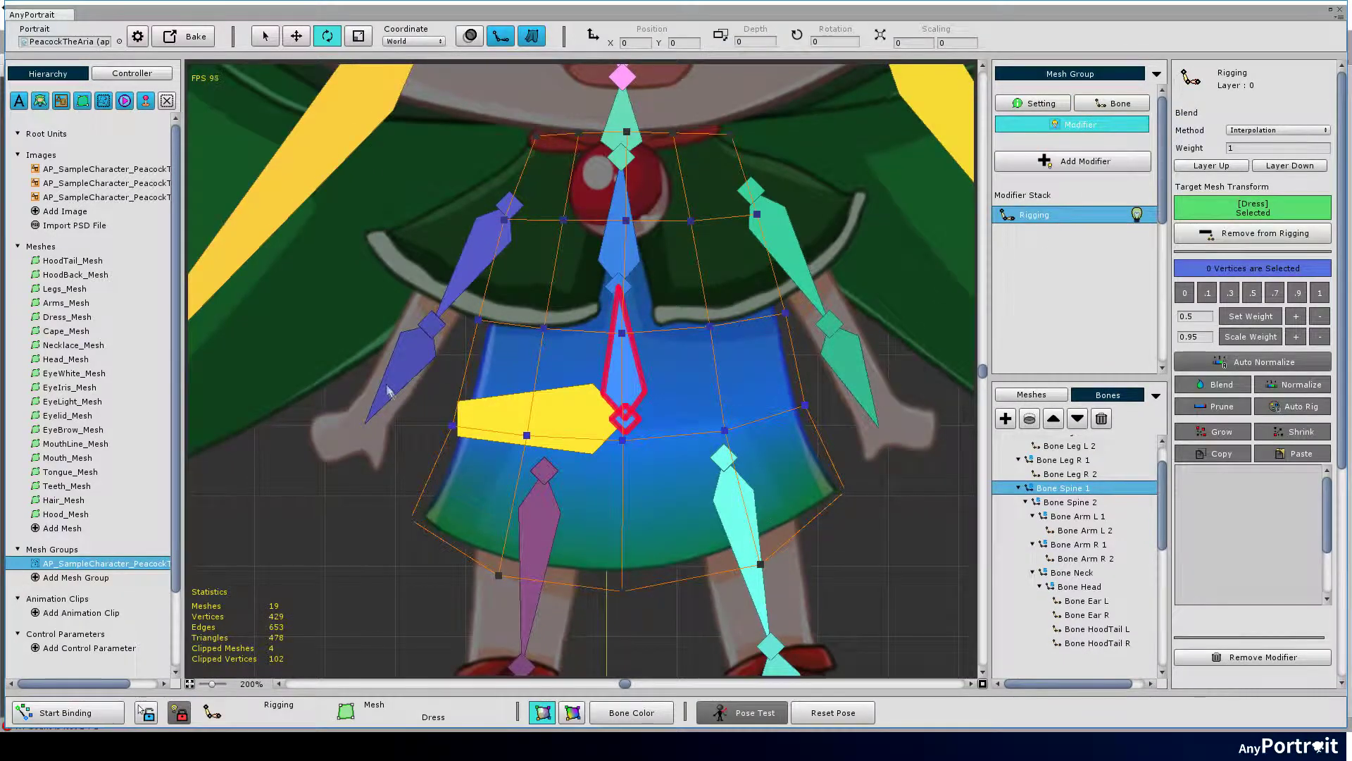
Step: Resume binding on the Dress, remove Bone Spine 2 from the five hip-row vertices and display the Bone Pelvis weights
key("a")
left_click_drag(366, 362, 886, 624)
left_click(1214, 476)
scroll(1071, 486, "up", 1)
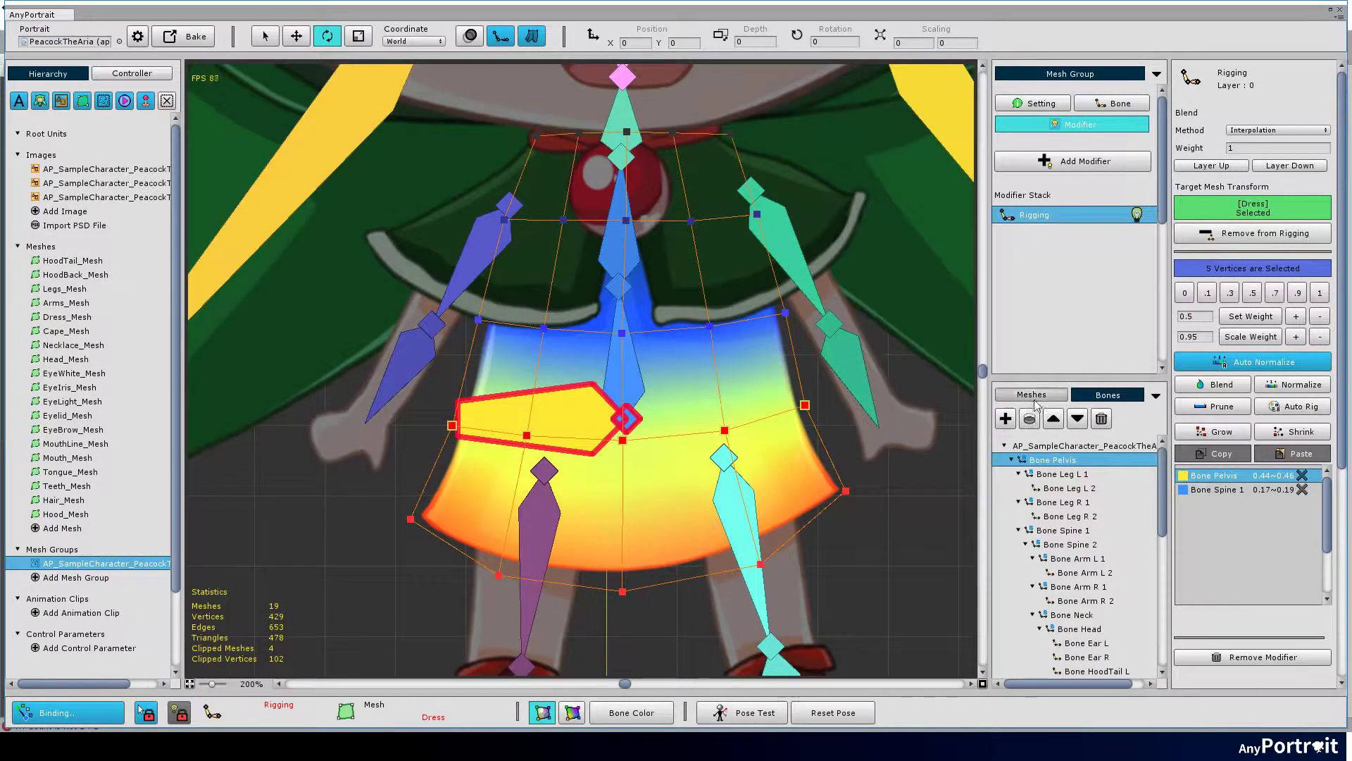
Step: Hide the Cape mesh again and check the Dress's weights for Bone Spine 2
left_click(1036, 401)
left_click(1005, 572)
left_click(1006, 572)
left_click(1005, 558)
left_click(1214, 490)
left_click(1219, 476)
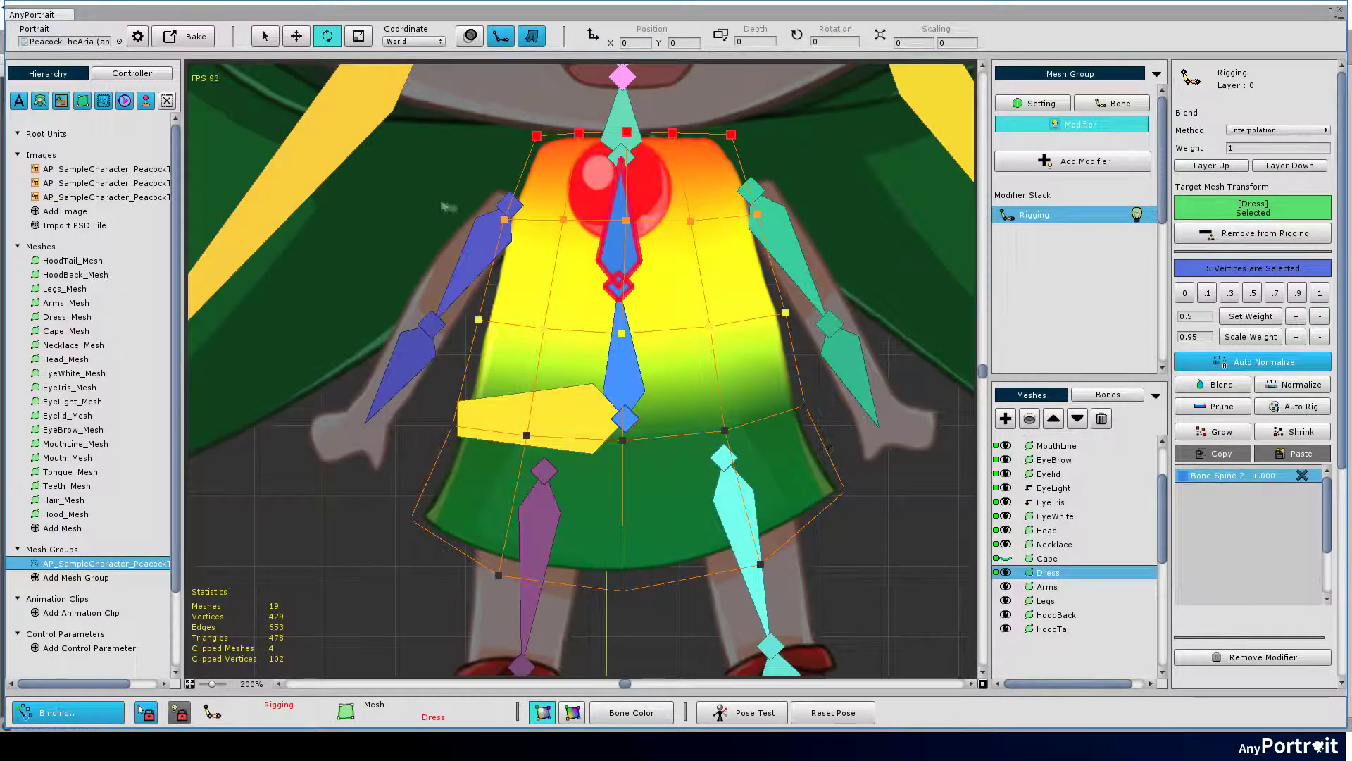
Step: Blend the weights of the Dress's hip, waist and chest rows between Bone Pelvis, Bone Spine 1 and Bone Spine 2
left_click_drag(443, 205, 880, 445)
left_click(1207, 292)
left_click(1213, 490)
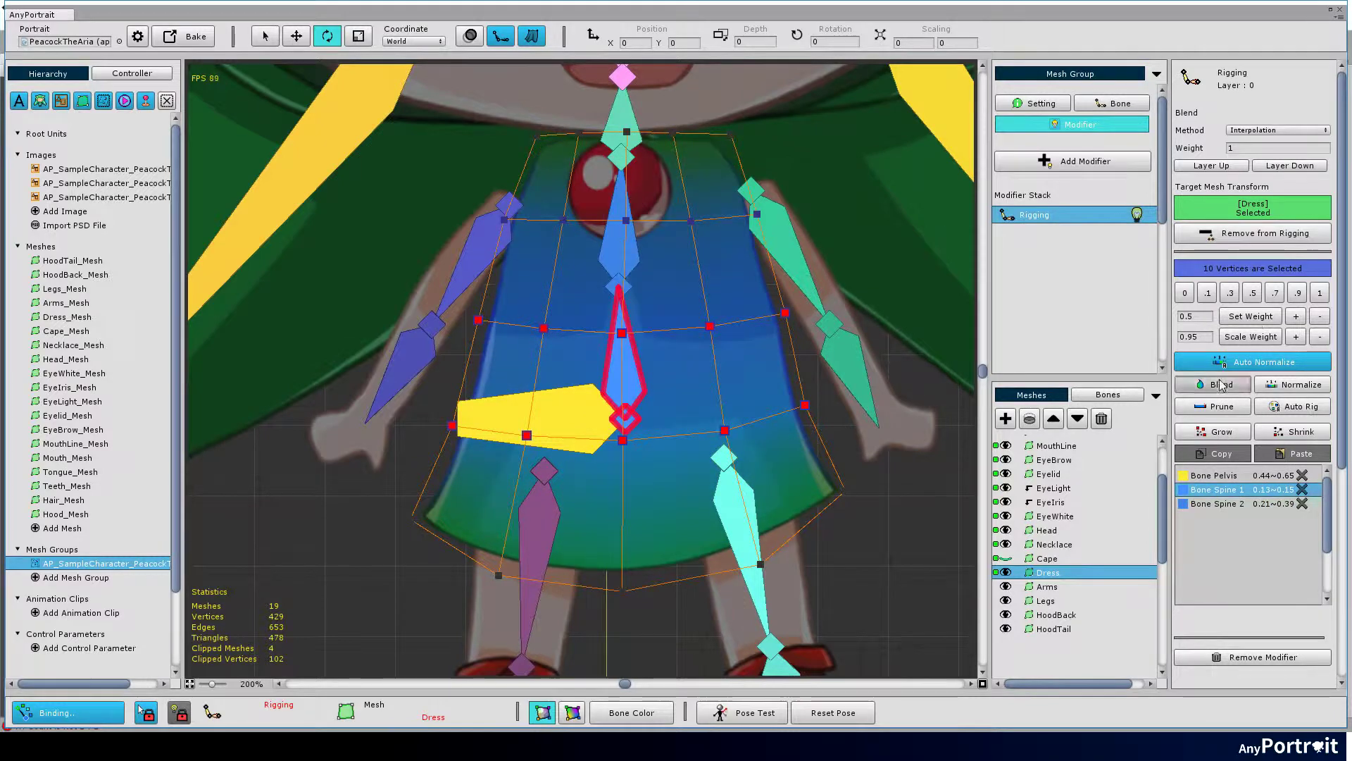
left_click(1222, 479)
left_click(1206, 386)
left_click(1200, 392)
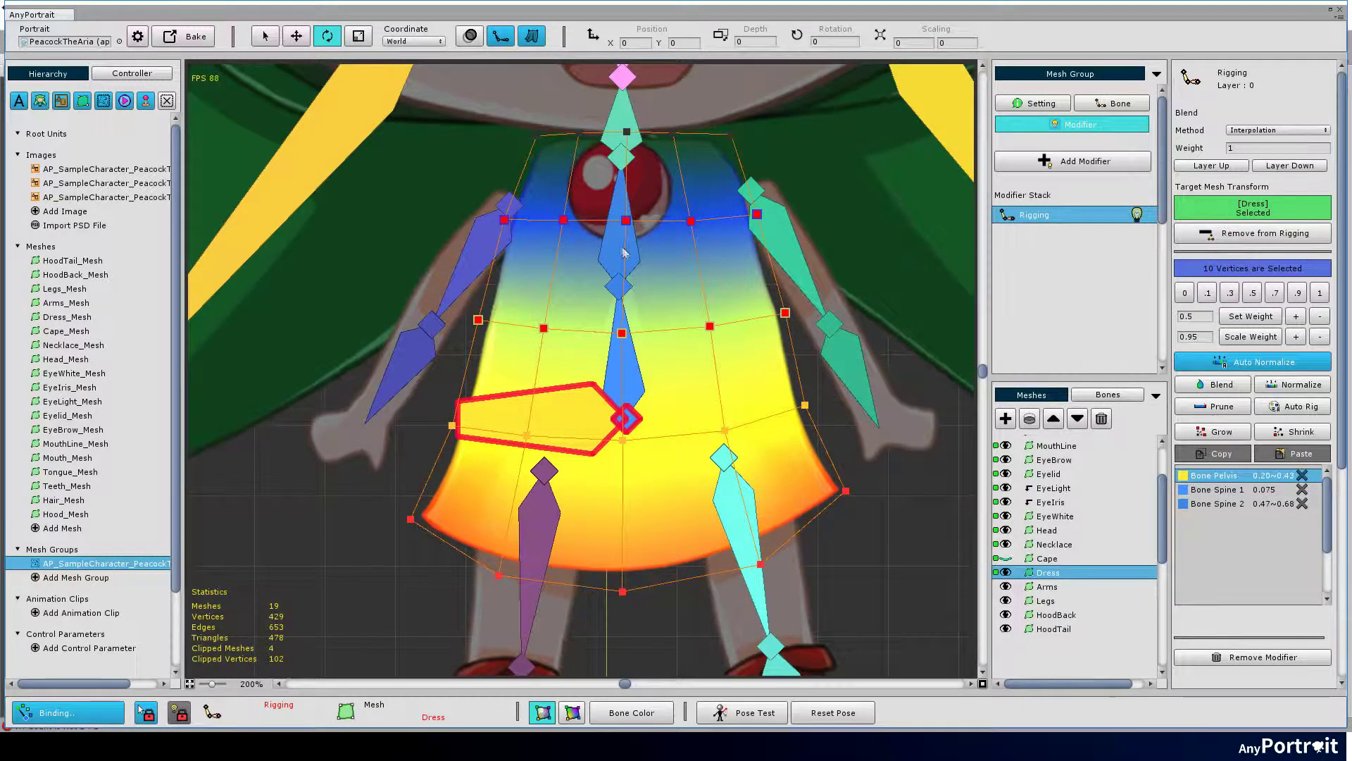
Step: Turn on Pose Test and rotate Bone Pelvis and the spine bones to check how the Dress deforms
left_click(748, 708)
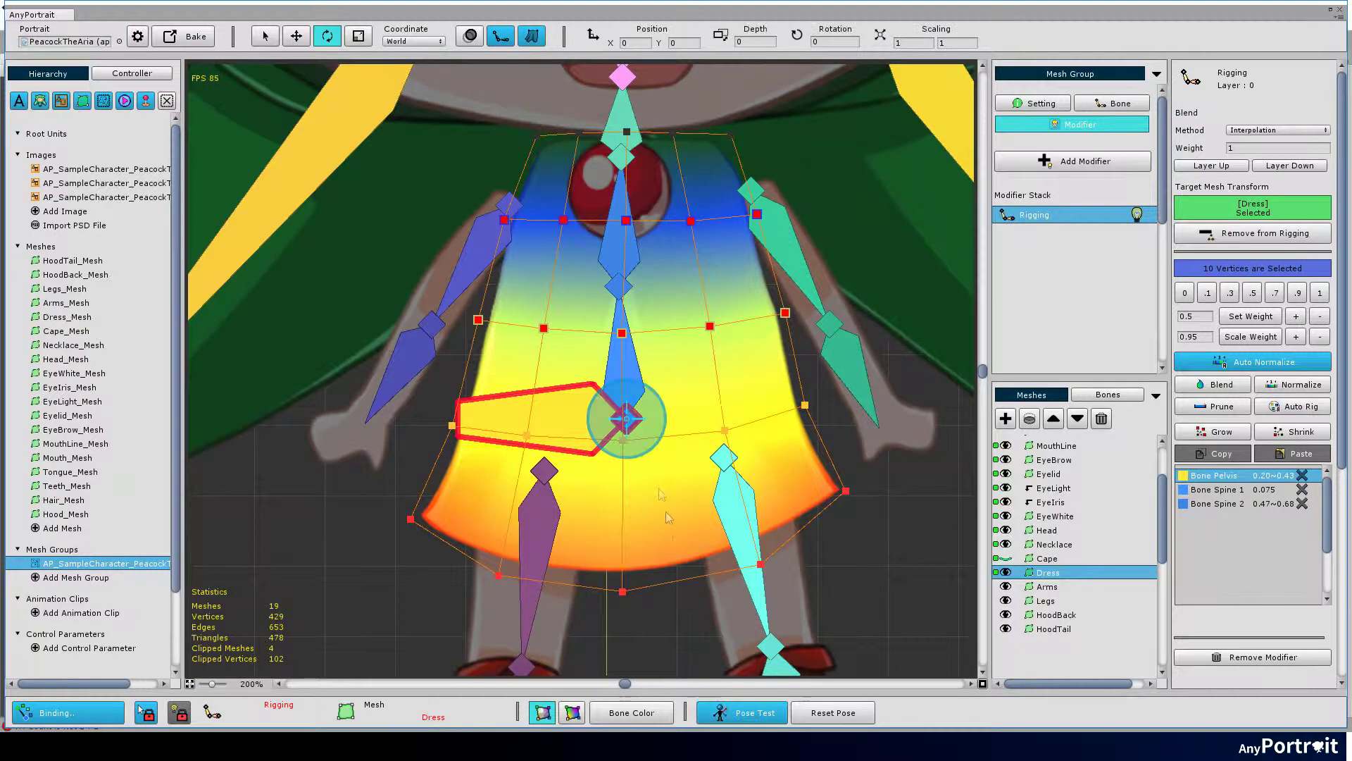
mouse_move(649, 395)
left_mouse_down()
mouse_move(654, 405)
mouse_move(645, 384)
mouse_move(649, 410)
left_mouse_up()
scroll(642, 397, "down", 3)
left_click(624, 401)
left_click(623, 396)
left_click(625, 397)
left_click_drag(625, 401, 673, 416)
left_click(664, 323)
scroll(636, 367, "down", 3)
left_click(525, 343)
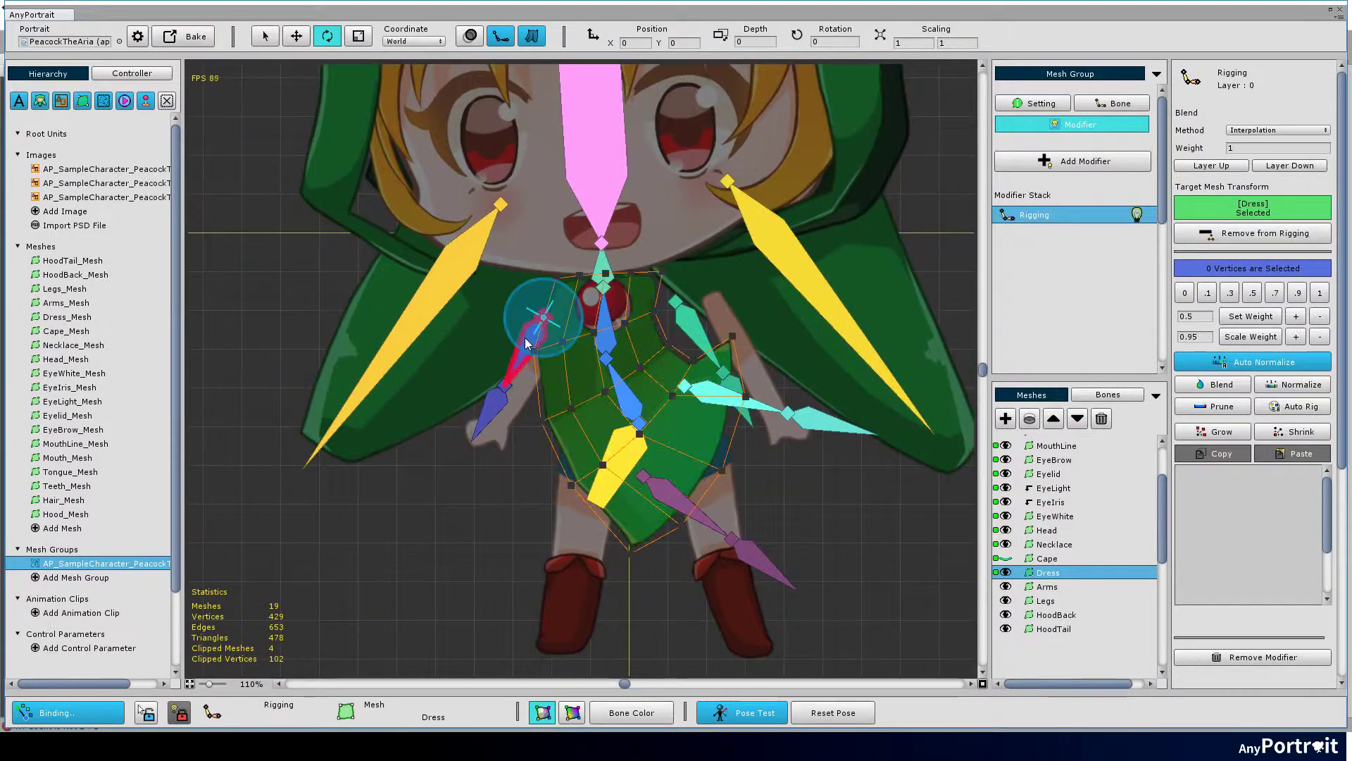
Step: Show the Cape mesh and rotate the arm bones to check how the Cape and Dress deform together
left_click(1005, 558)
left_click_drag(525, 346, 506, 325)
left_click(694, 333)
left_click_drag(696, 336, 714, 315)
scroll(634, 317, "down", 1)
left_click_drag(627, 281, 707, 598)
left_click(516, 271)
left_click_drag(516, 274, 494, 303)
left_click_drag(815, 288, 797, 317)
scroll(768, 563, "up", 1)
left_click_drag(768, 634, 662, 433)
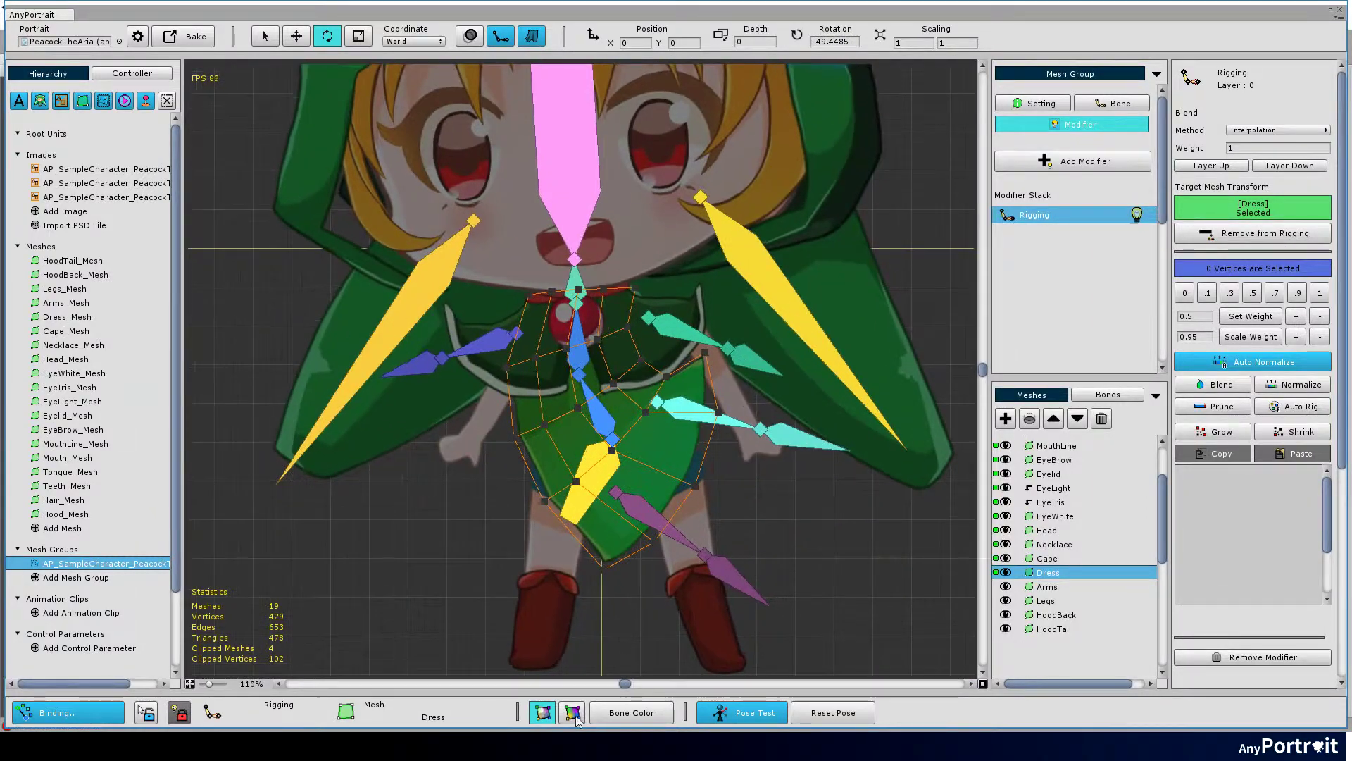
Step: Turn on Bone Color and give the Dress's hem vertices on the right-leg side a weight of 0.3 for Bone Leg R 1
left_click(614, 714)
scroll(670, 352, "down", 2)
left_click_drag(671, 352, 627, 470)
left_click(677, 428)
left_click(518, 352)
mouse_move(591, 424)
left_mouse_down()
mouse_move(574, 451)
mouse_move(588, 440)
left_mouse_up()
left_click_drag(614, 665, 623, 627)
scroll(530, 437, "up", 4)
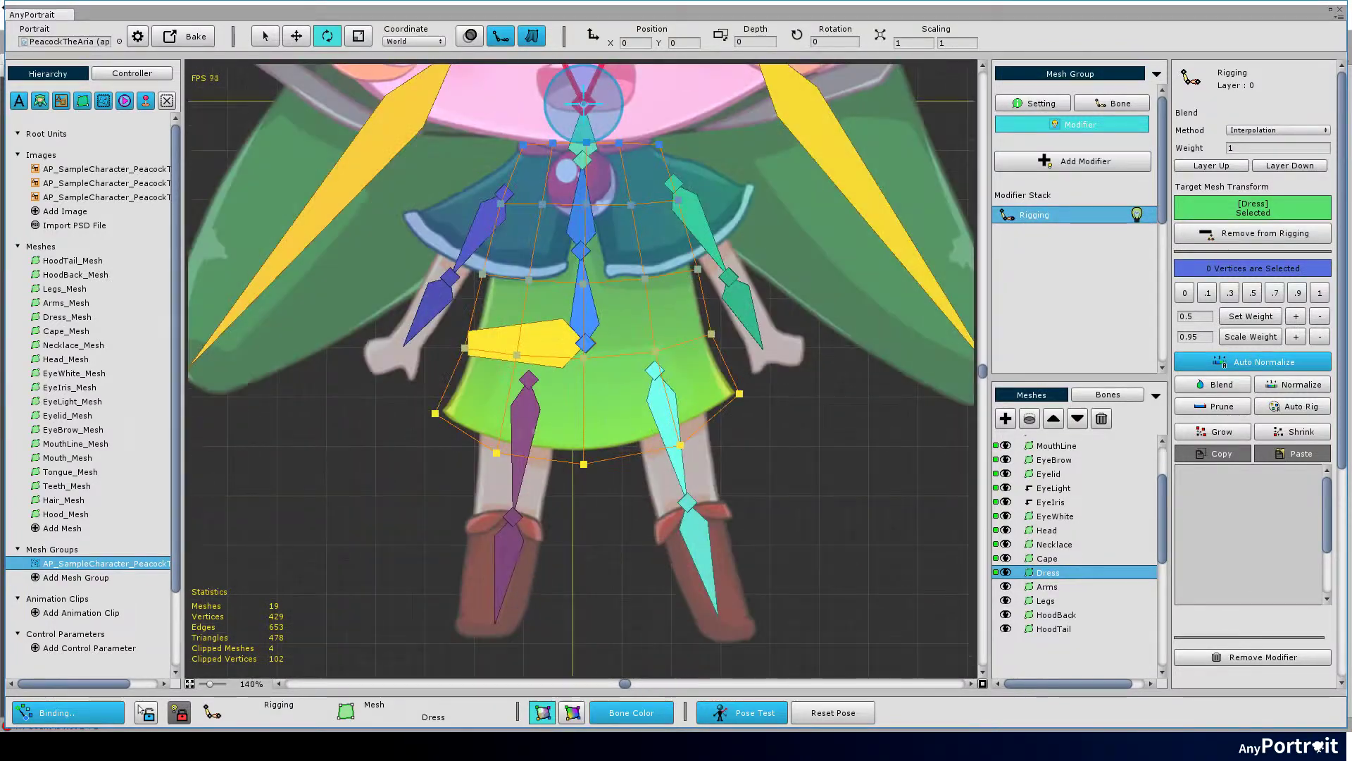
left_click(529, 437)
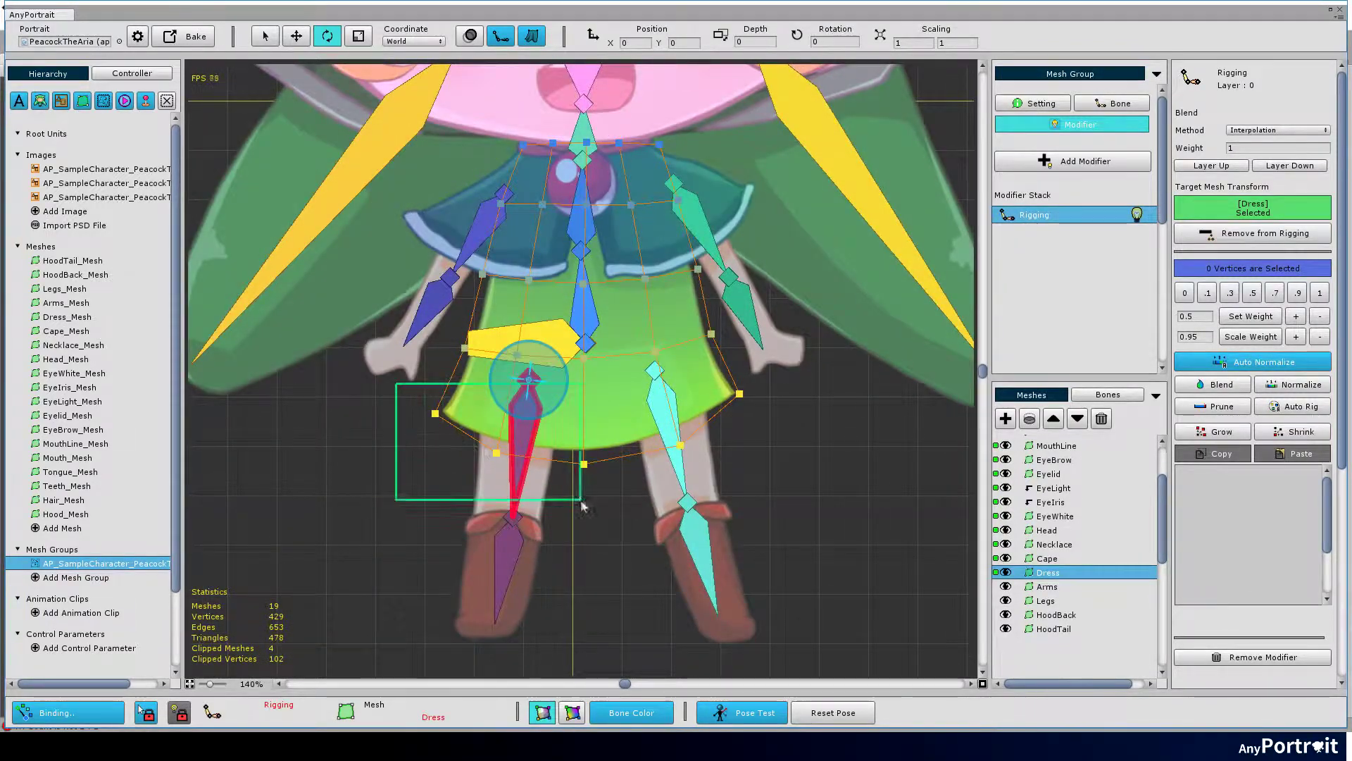
left_click(1230, 296)
Step: Bind the left-leg side of the Dress's hem to Bone Leg L 1 and blend the hem row with Bone Pelvis and both leg bones
left_click_drag(775, 378, 563, 526)
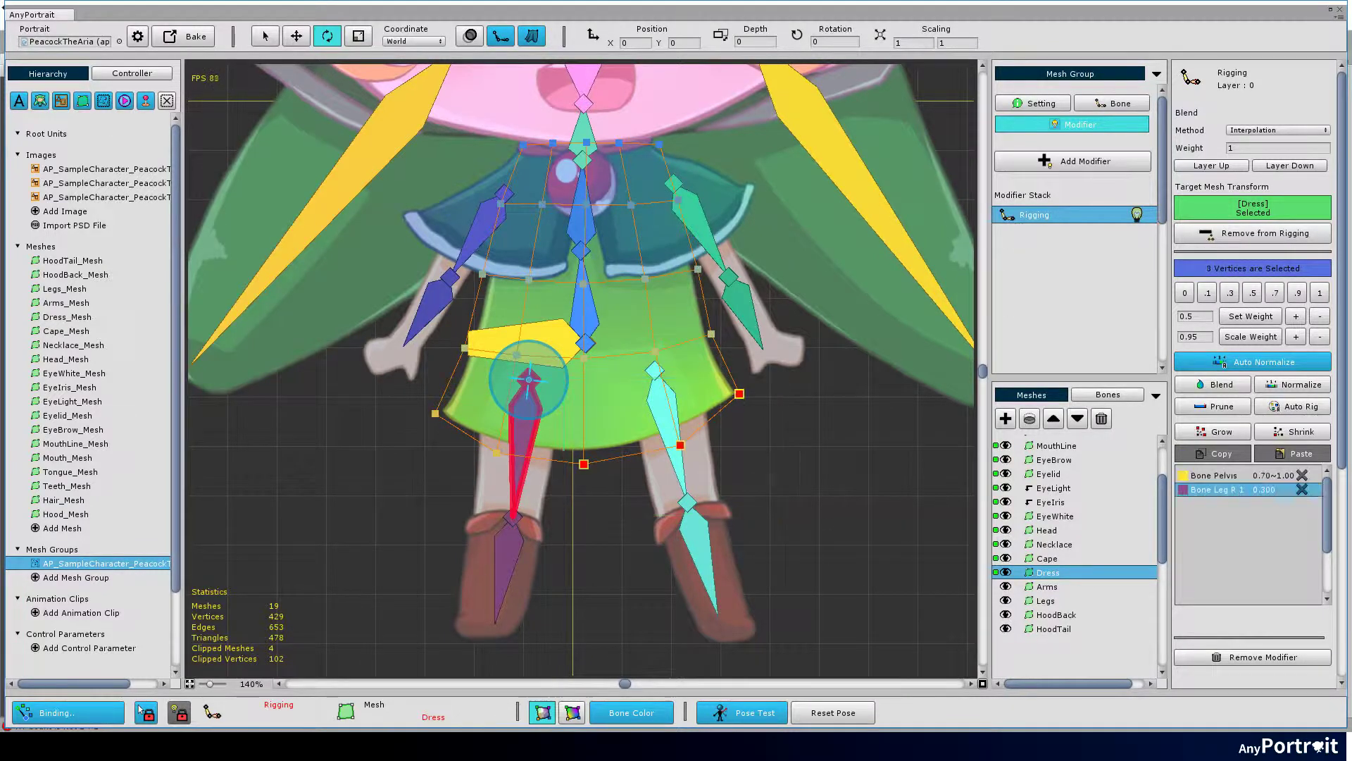
key("s")
left_click(658, 406)
key("s")
left_click(496, 453)
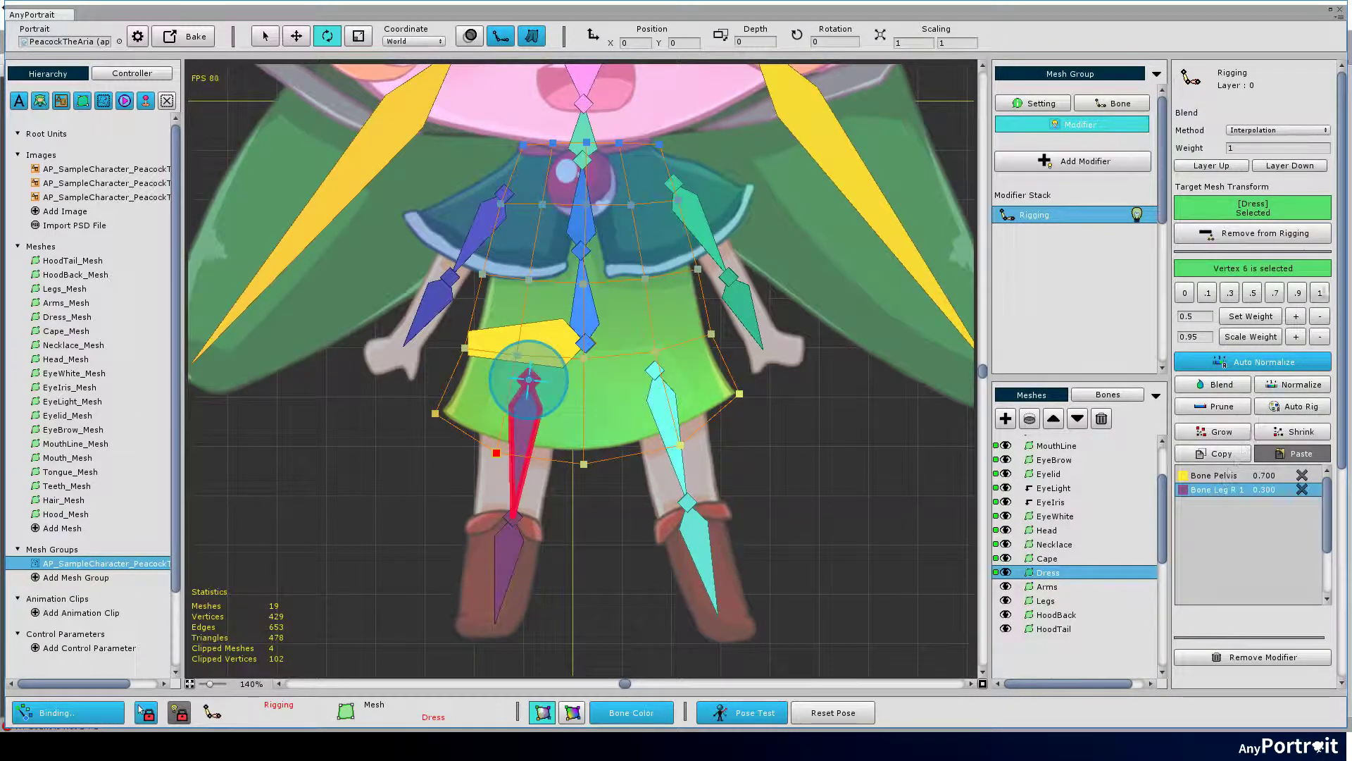
left_click(681, 449)
left_click_drag(419, 397, 784, 474)
left_click_drag(788, 378, 686, 438)
left_click(1222, 391)
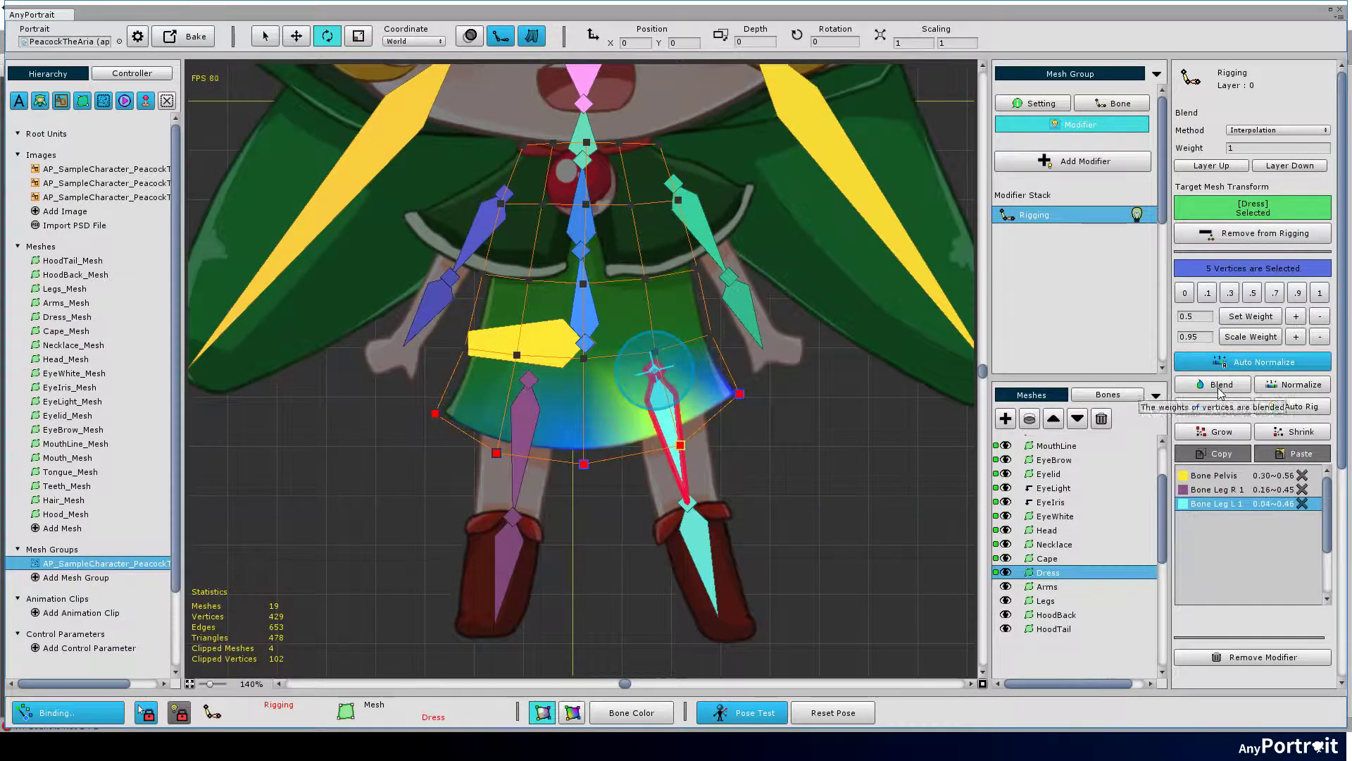
left_click(1222, 392)
left_click(1218, 476)
Step: Rotate Bone Leg R 1 and Bone Leg L 1 outward to check how the Dress's hem deforms
left_click(544, 527)
key("s")
left_click(529, 416)
left_click_drag(552, 400, 530, 424)
left_click(665, 415)
left_click_drag(687, 394, 706, 365)
left_click_drag(683, 308, 694, 345)
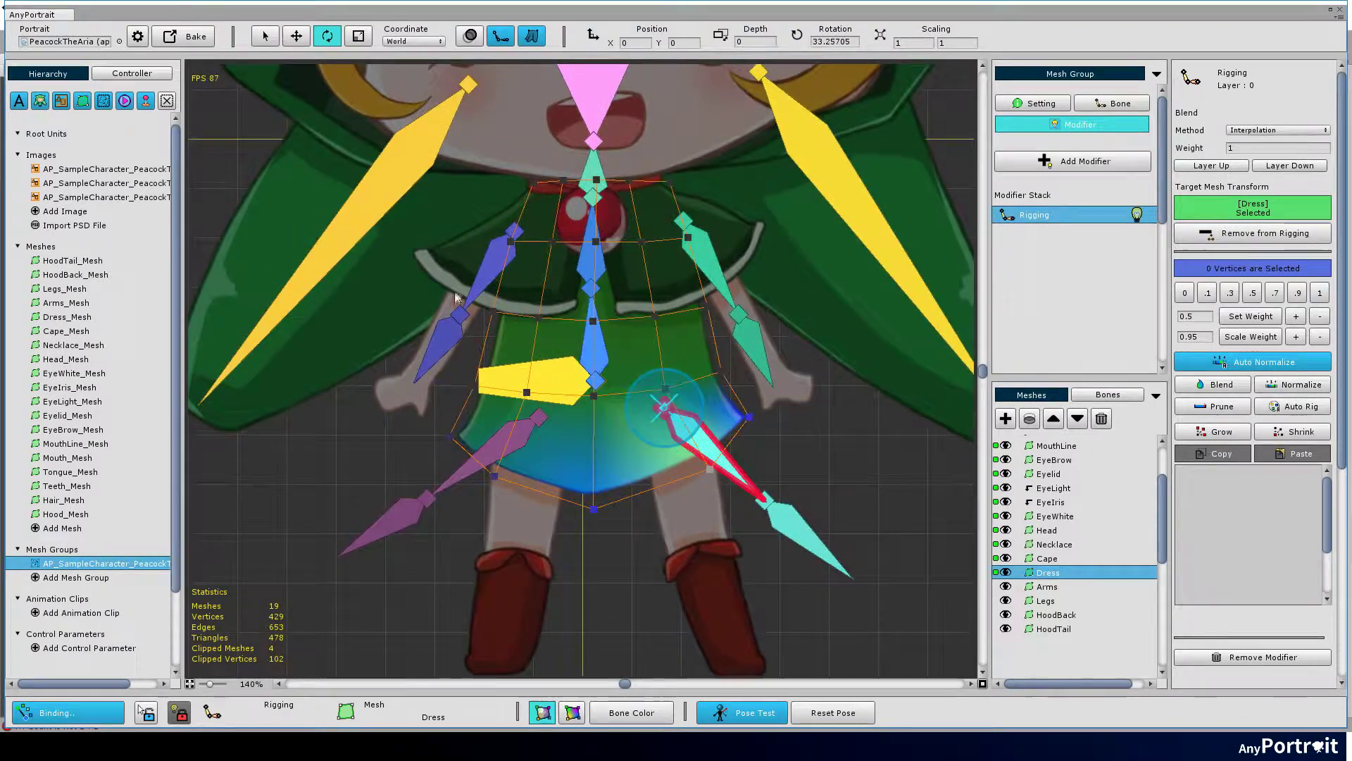
Step: Add the Arms mesh to the Rigging modifier and reset the test pose
left_click(488, 273)
left_click(1047, 587)
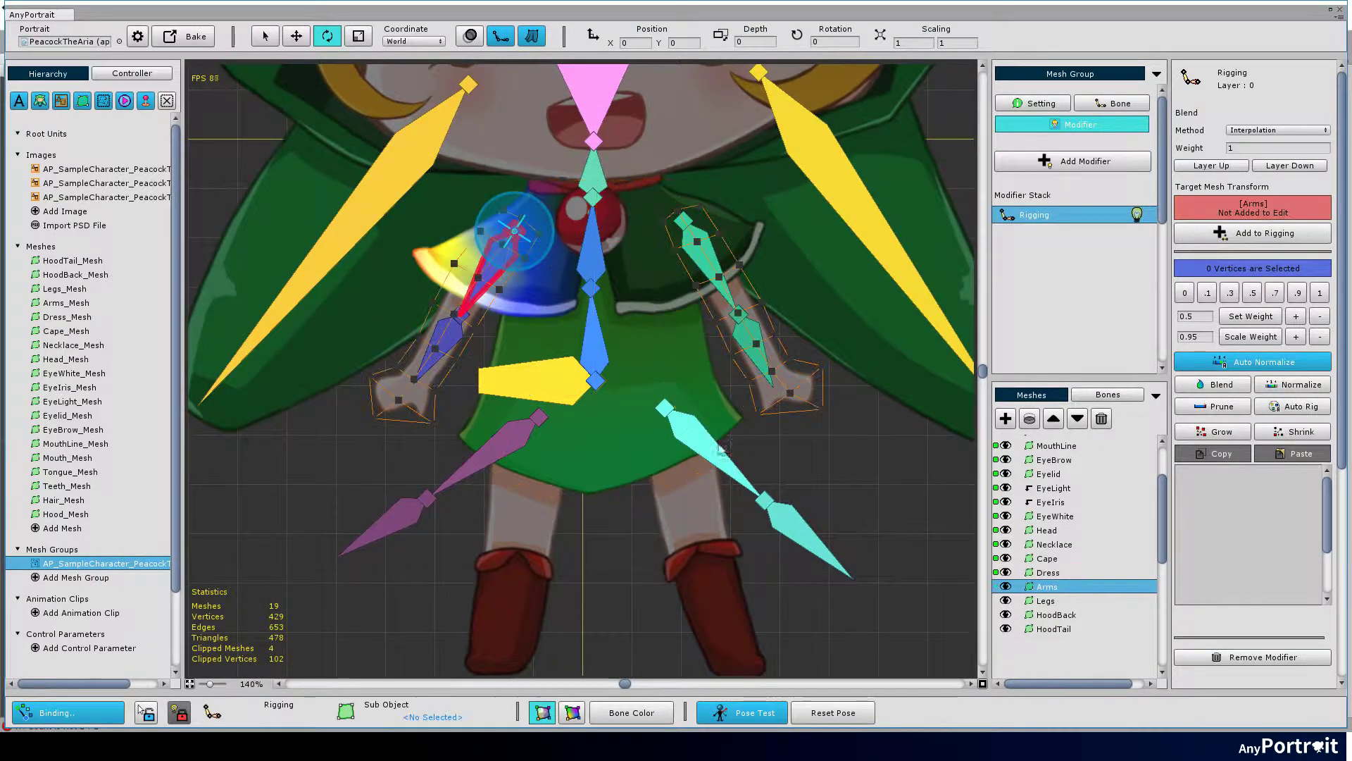
left_click(1244, 239)
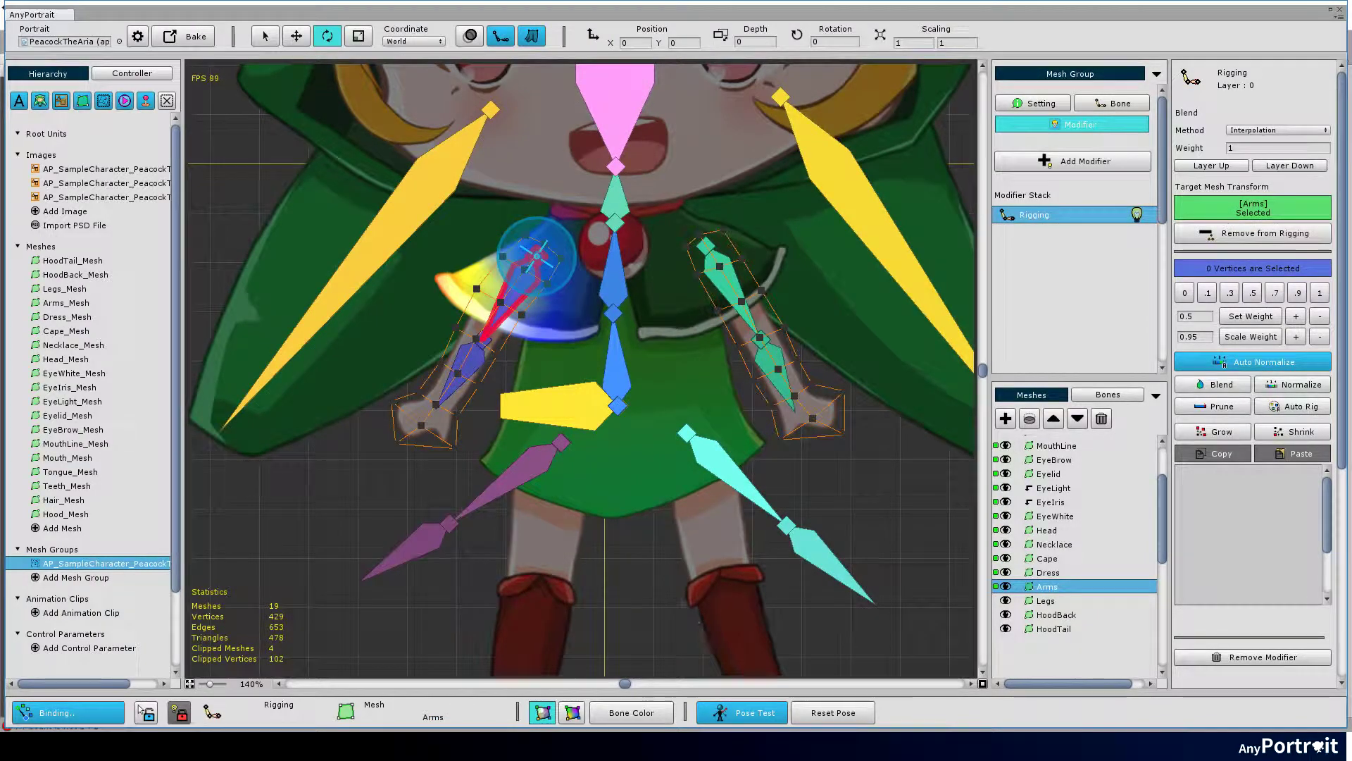
left_click(833, 713)
left_click_drag(693, 508, 718, 489)
left_click_drag(584, 336, 583, 361)
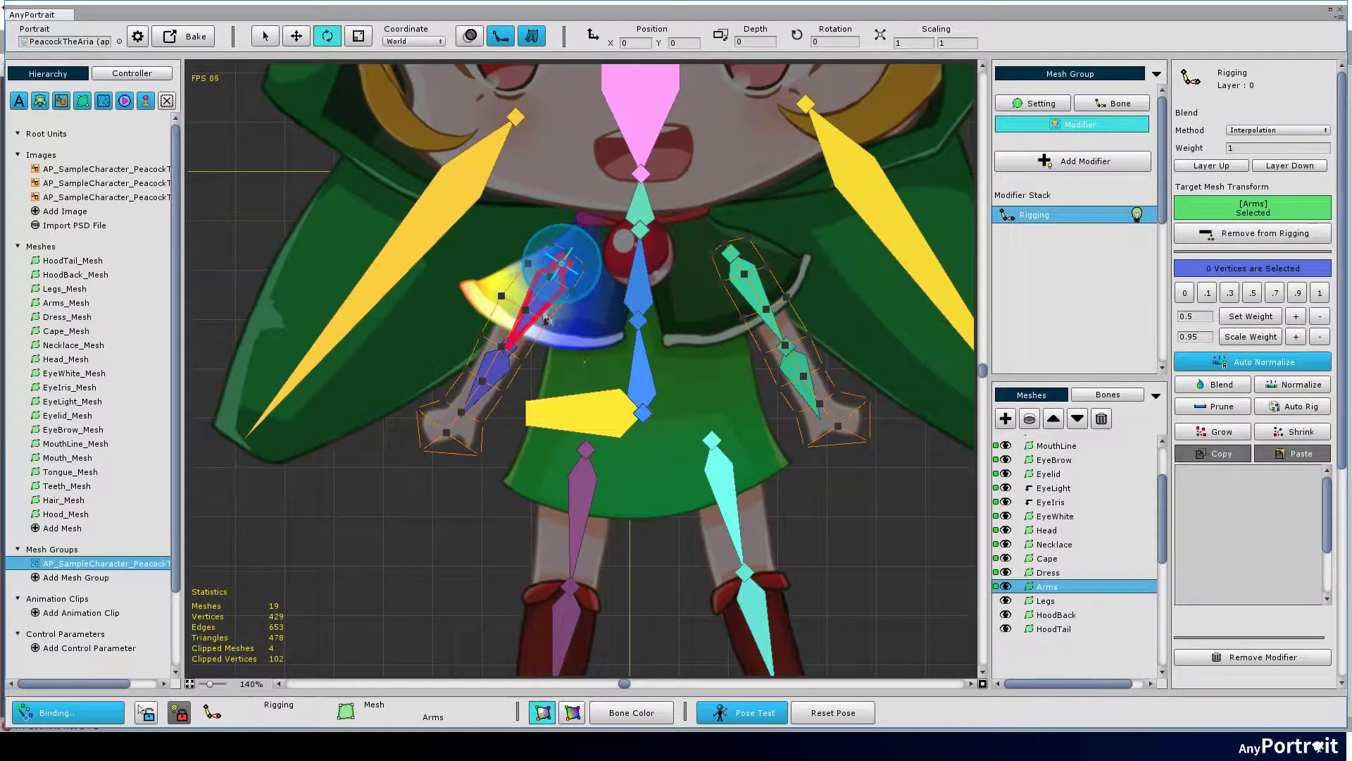
Step: Bind all vertices of each arm to Bone Arm R 1 and Bone Arm L 1 with a weight of 1
left_click_drag(388, 216, 623, 532)
left_click_drag(680, 207, 909, 508)
key("s")
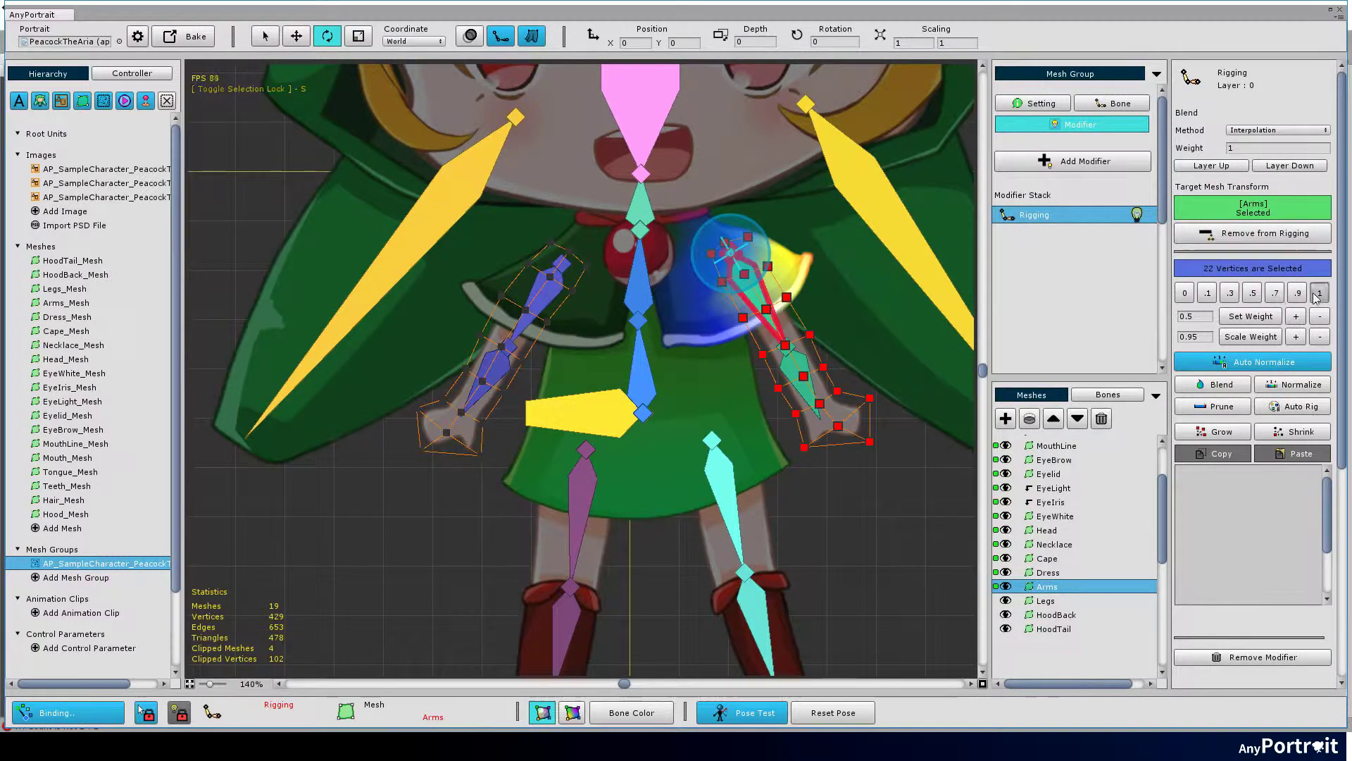
left_click(1319, 293)
Step: Hide the Cape and bind both lower arms' vertices to Bone Arm R 2 and Bone Arm L 2 with a weight of 1
left_click(496, 382)
scroll(491, 352, "up", 3)
left_click_drag(474, 272, 580, 354)
left_click(551, 307)
left_click(551, 308)
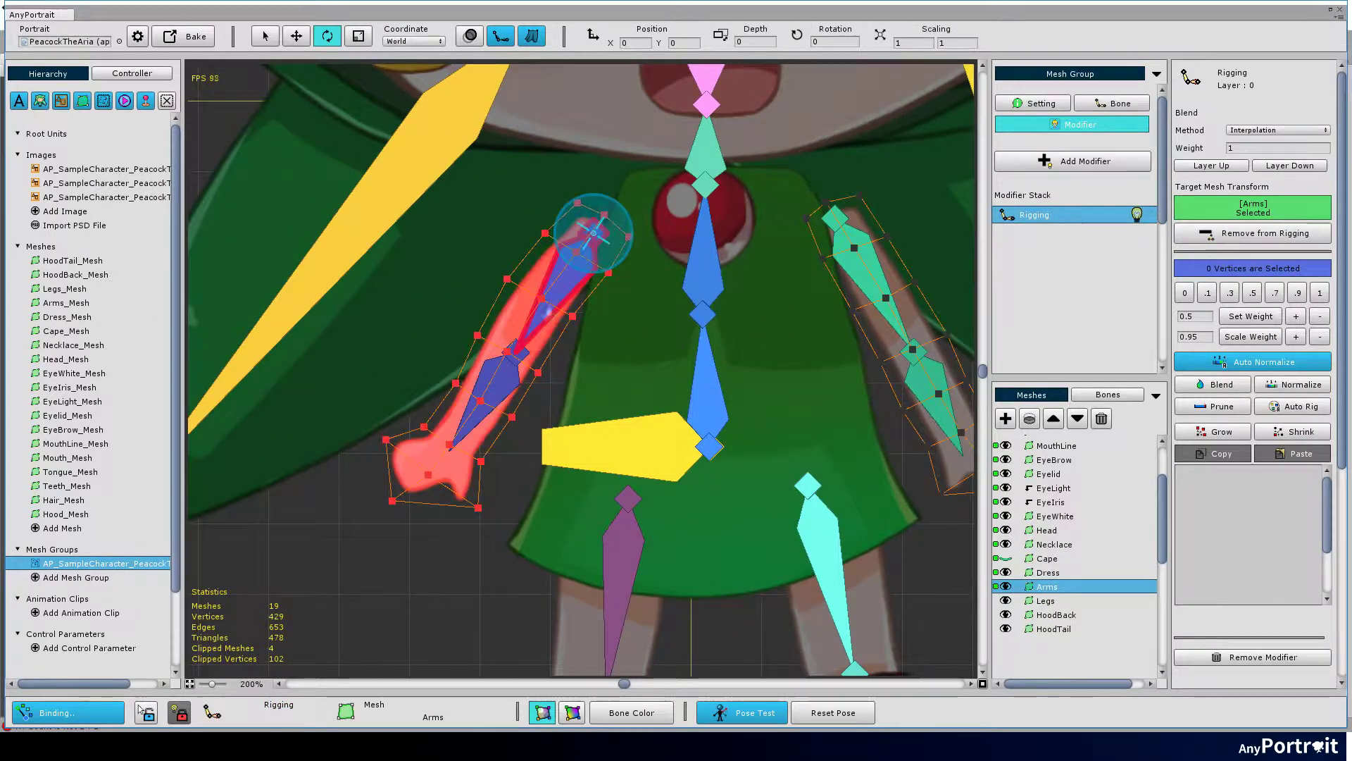
left_click(498, 390)
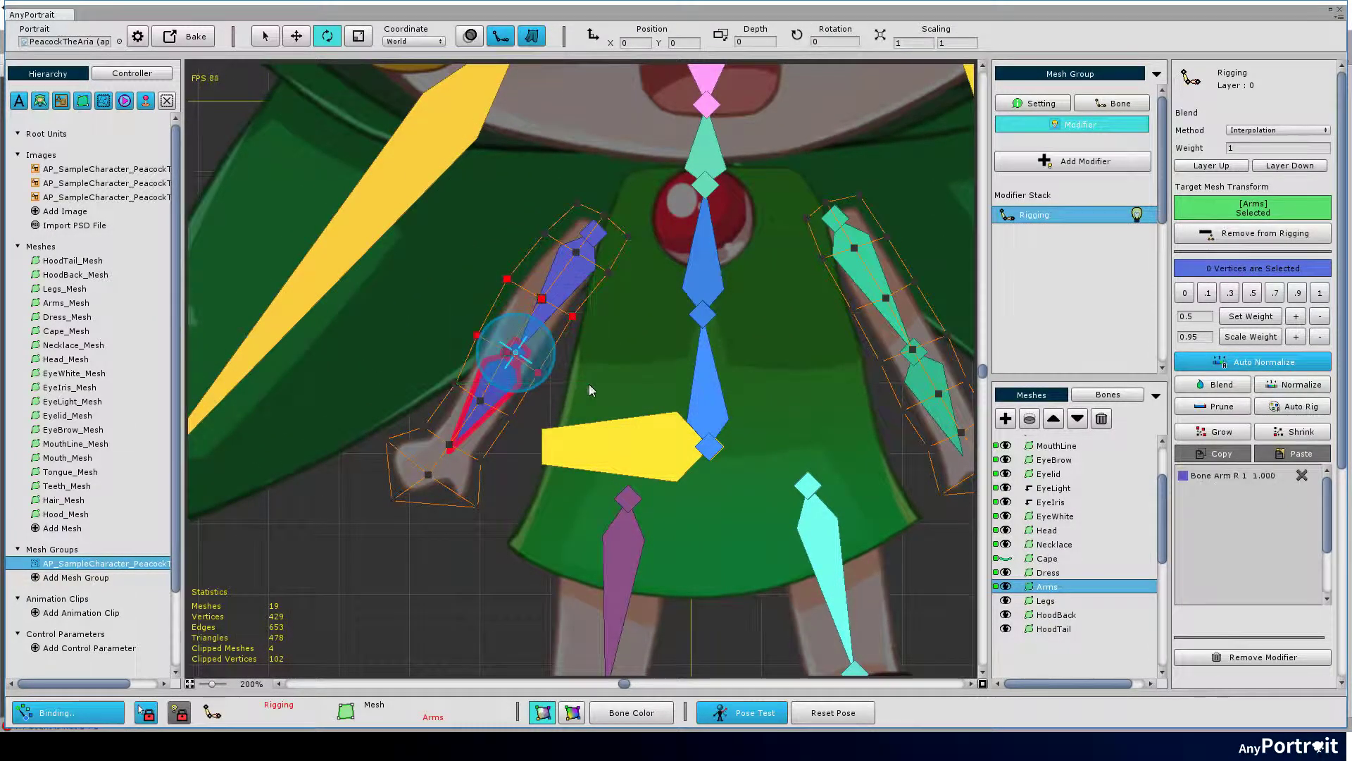
left_click_drag(553, 571, 553, 569)
left_click(1320, 294)
left_click_drag(870, 403, 774, 389)
left_click(833, 385)
left_click_drag(676, 275, 880, 541)
left_click(1320, 295)
Step: Share the elbow vertices of both arms equally between their upper and lower arm bones with a weight of 0.5
mouse_move(708, 359)
left_mouse_down()
mouse_move(857, 364)
mouse_move(726, 345)
left_mouse_up()
left_click_drag(675, 276, 771, 359)
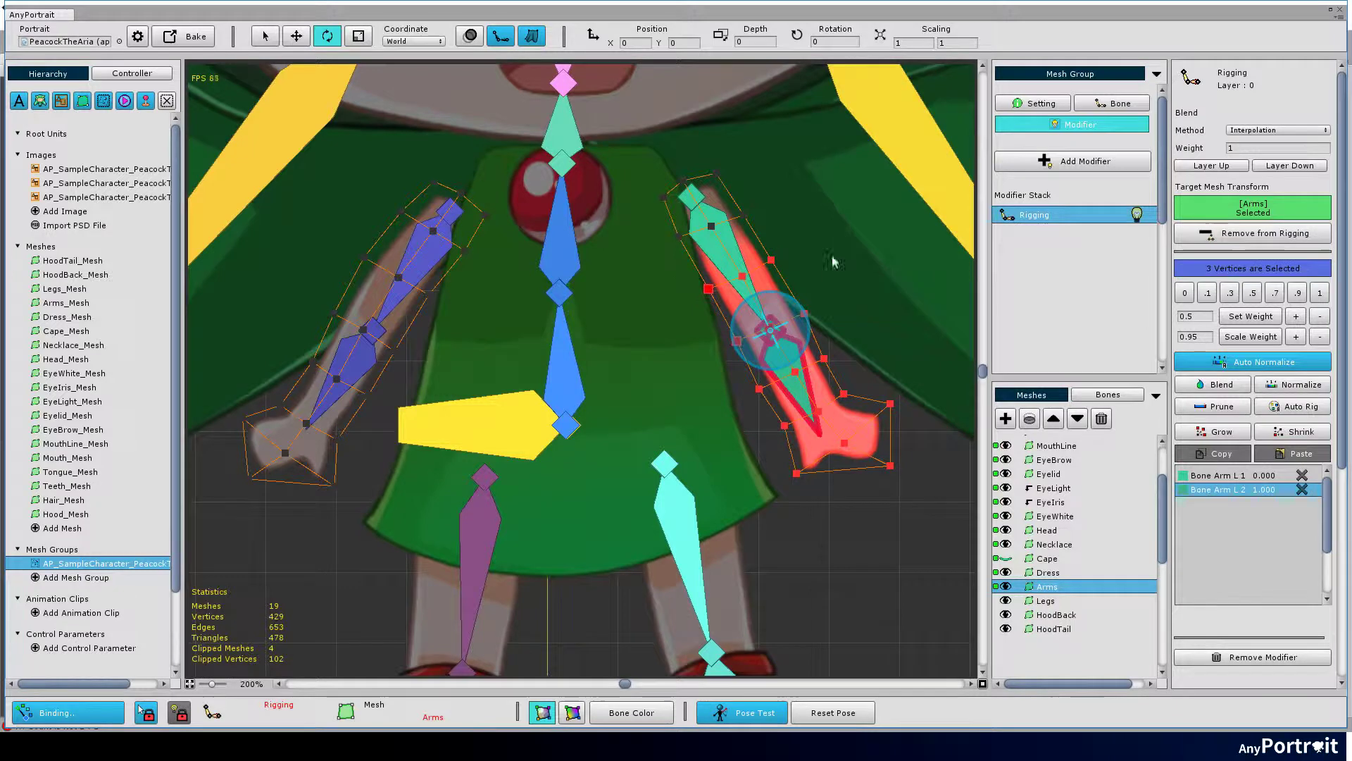
left_click(1215, 475)
left_click_drag(408, 262, 518, 385)
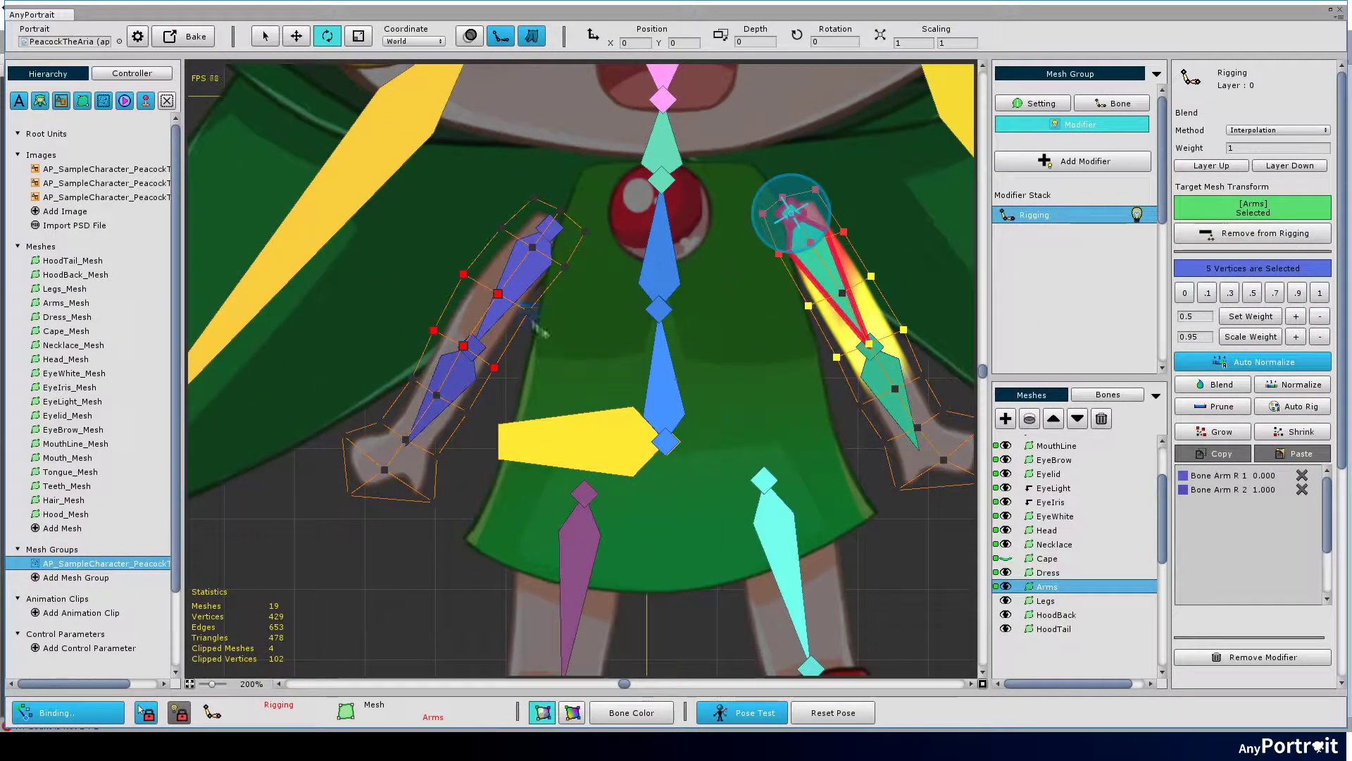
left_click(1219, 476)
left_click(1253, 293)
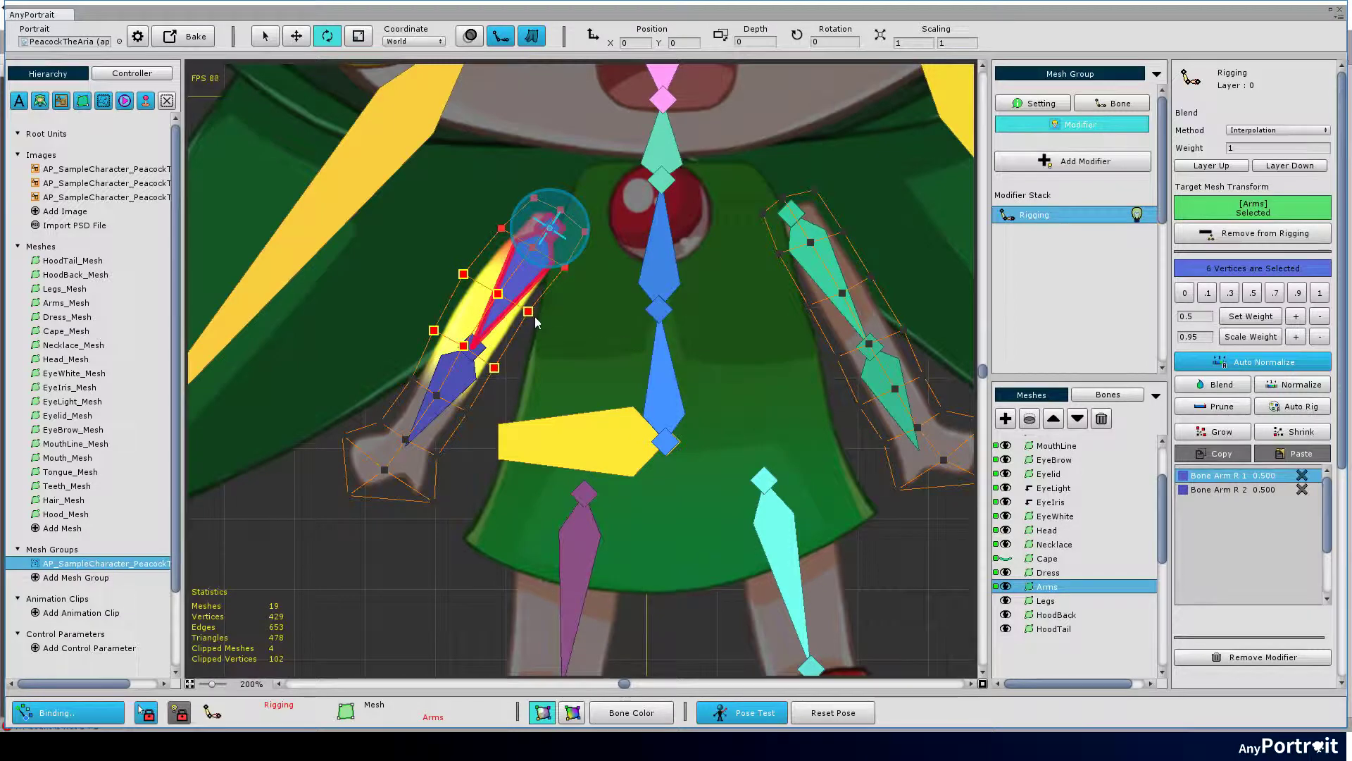
Step: Blend the weights of the nine vertices around the right elbow between Bone Arm R 1 and Bone Arm R 2
left_click(1219, 491)
left_click_drag(392, 262, 512, 386)
left_click(1216, 386)
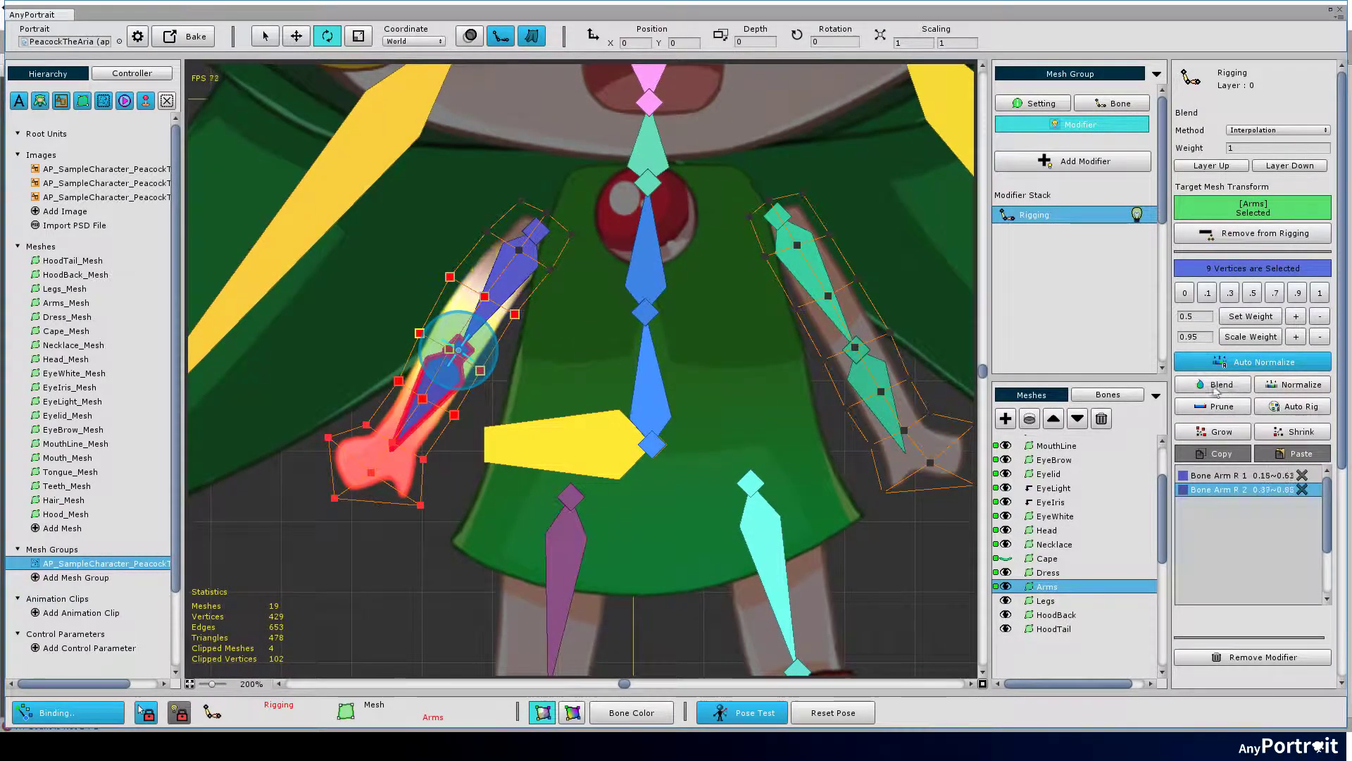
Step: Blend the weights of the nine vertices around the left elbow, temporarily displaying the bones as outlines
left_click_drag(727, 277, 873, 398)
left_click(778, 269)
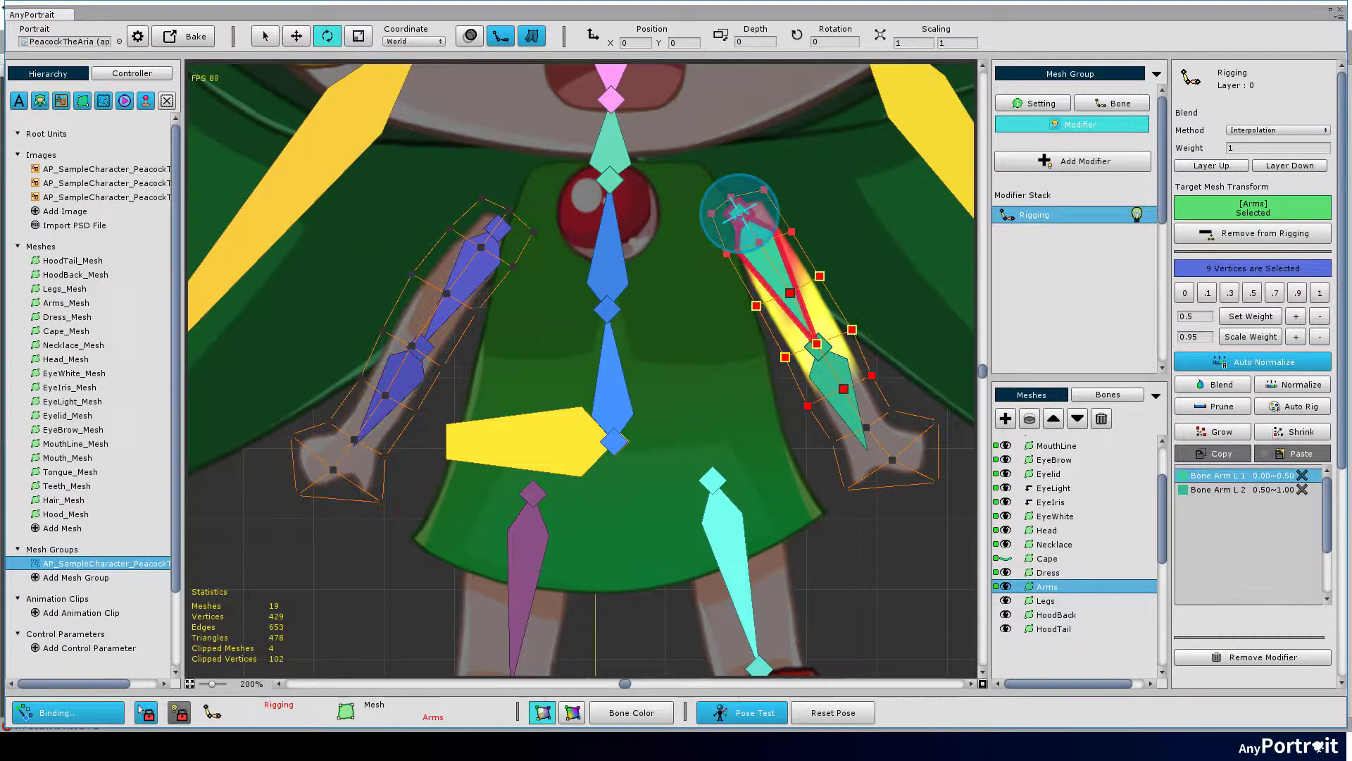
left_click(500, 36)
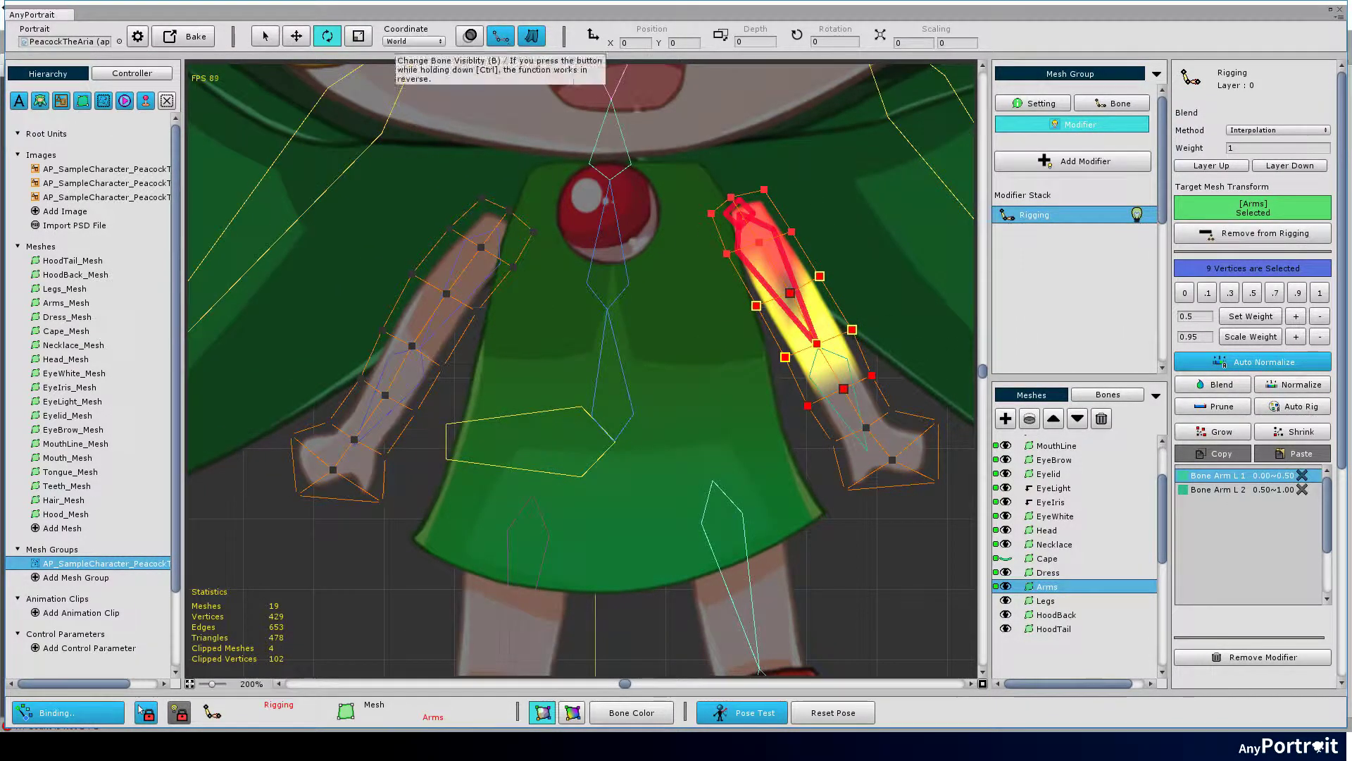
left_click(1223, 384)
left_click(1202, 370)
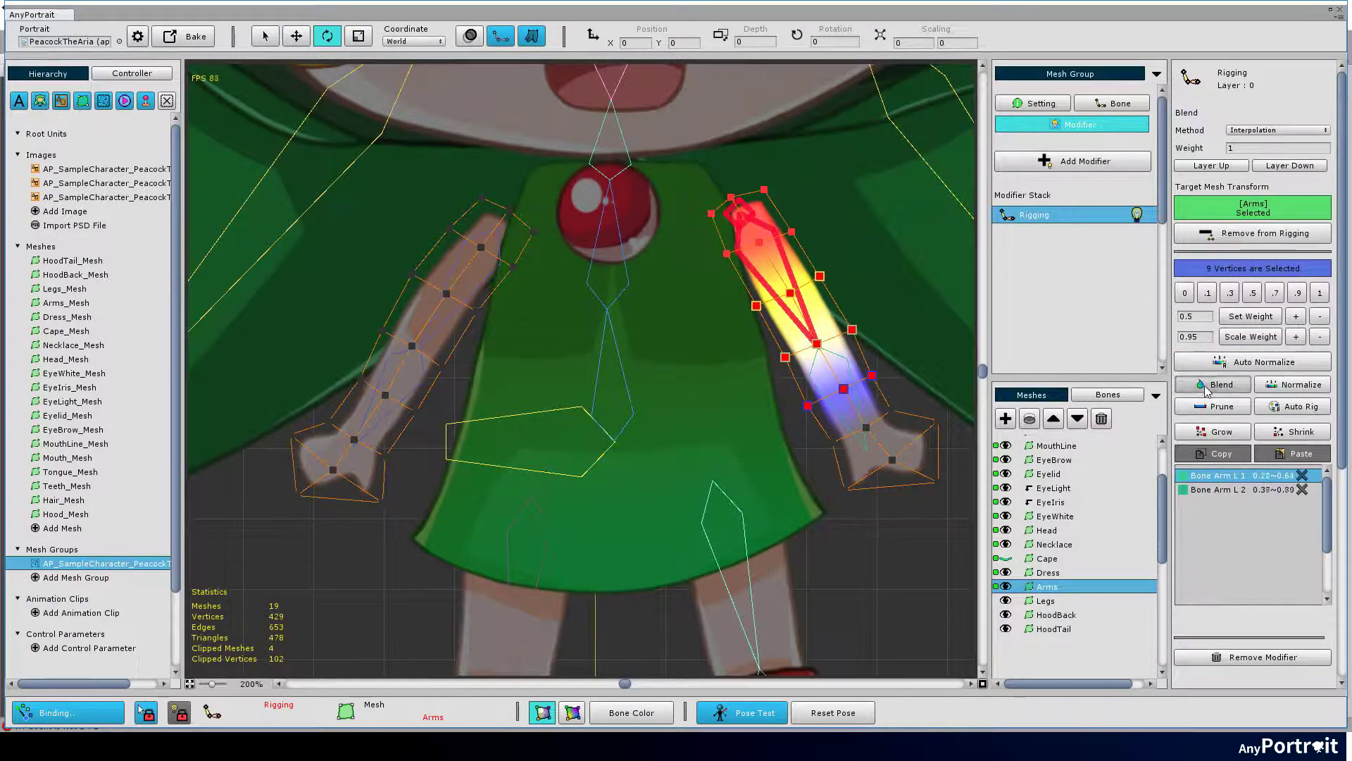
left_click(1211, 388)
left_click(1217, 493)
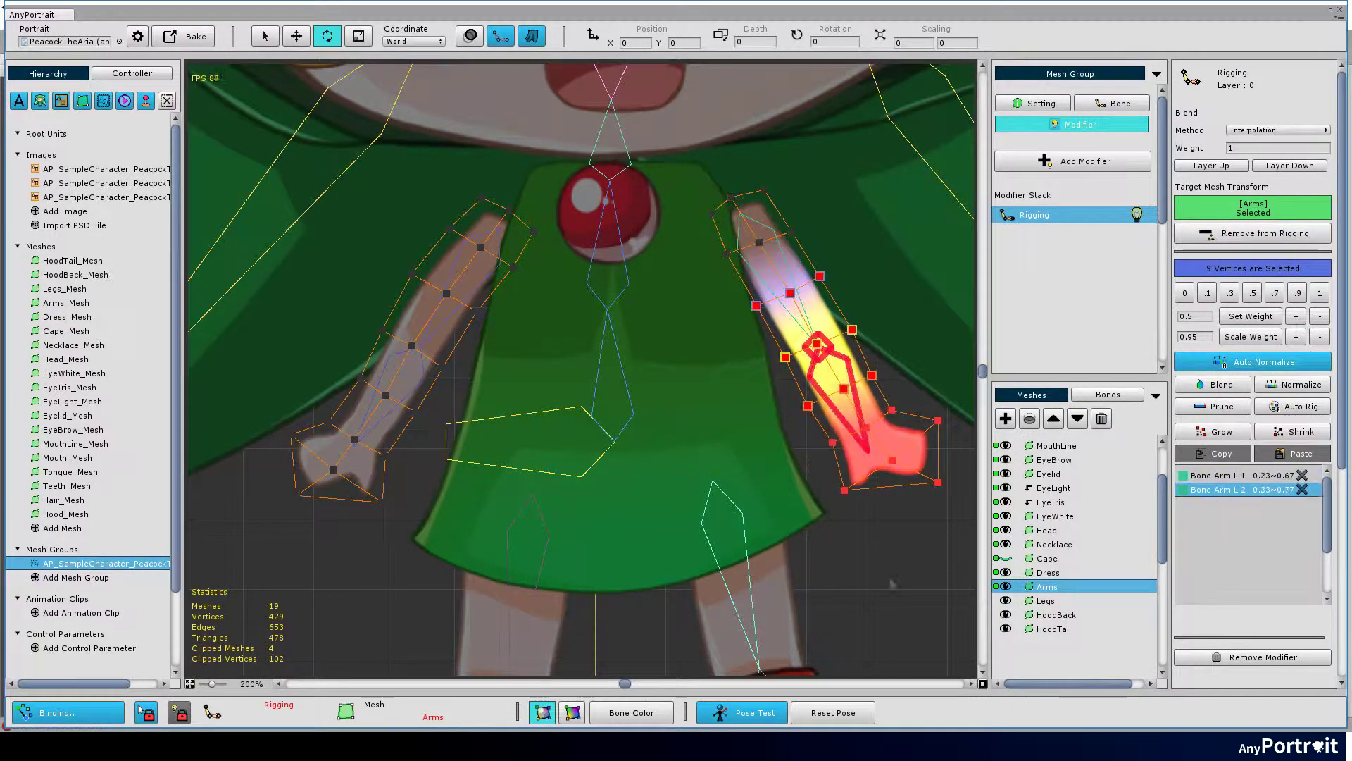
left_click(498, 40)
Step: Rotate Bone Arm L 2 and Bone Arm R 2 to check how both elbows bend
left_click_drag(838, 367, 869, 341)
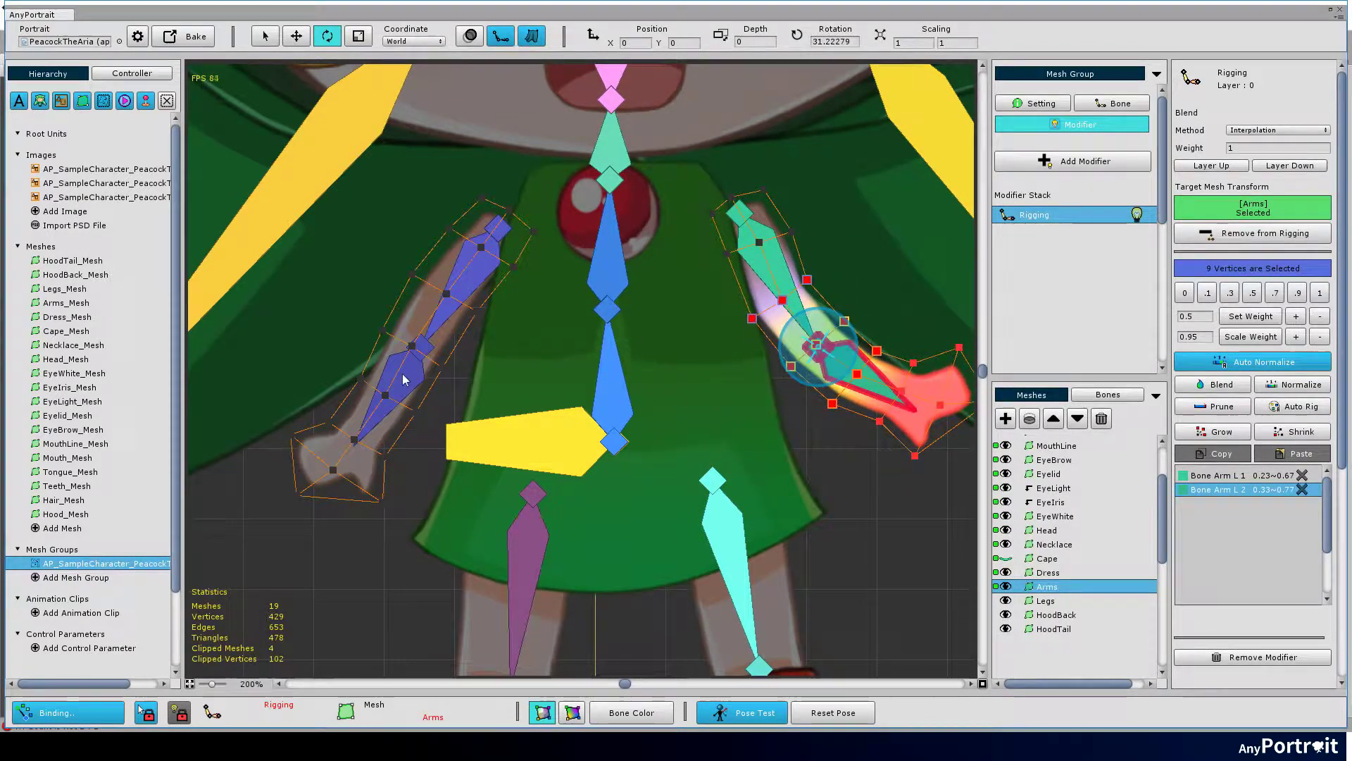
key("s")
left_click(409, 386)
key("s")
left_click_drag(409, 386, 383, 356)
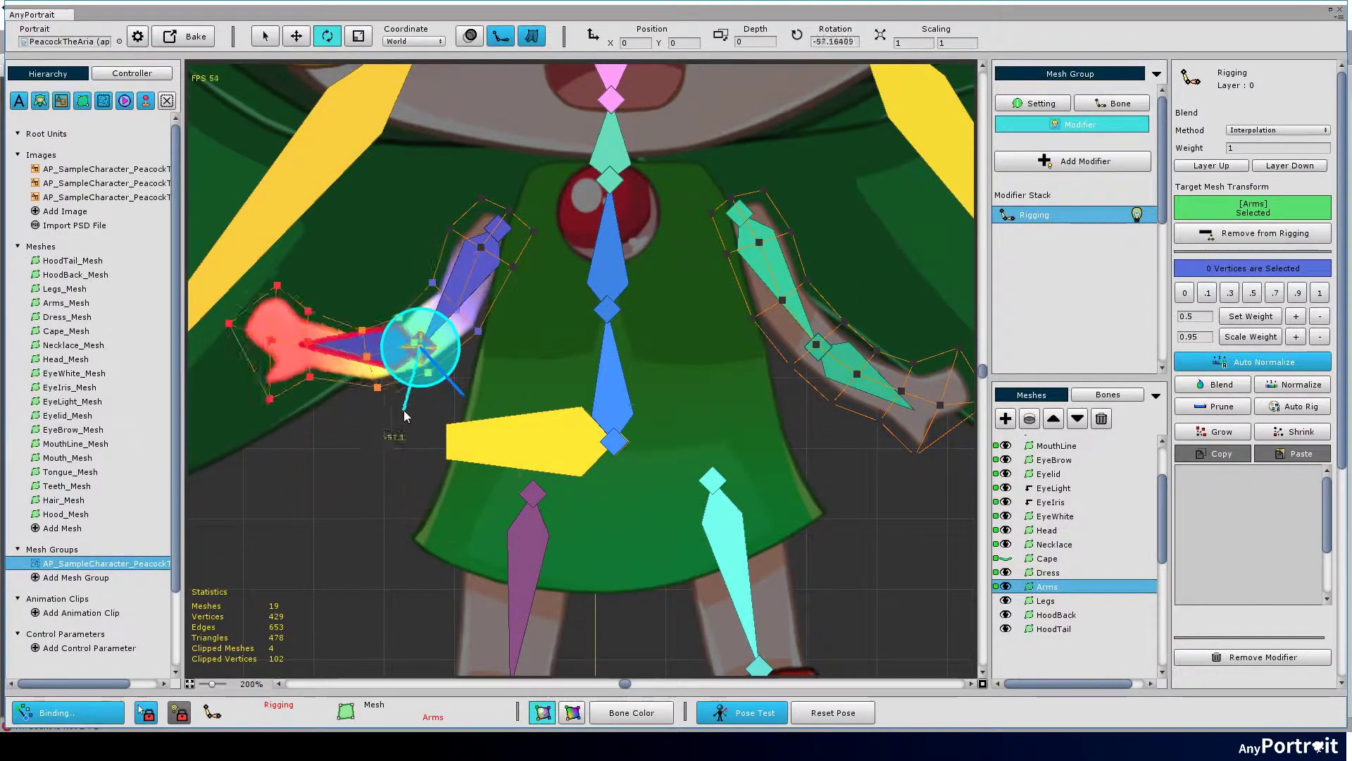
left_click_drag(476, 326, 503, 355)
Step: Increase the Bone Arm R 1 weight on the three vertices just above the right elbow
scroll(503, 356, "up", 5)
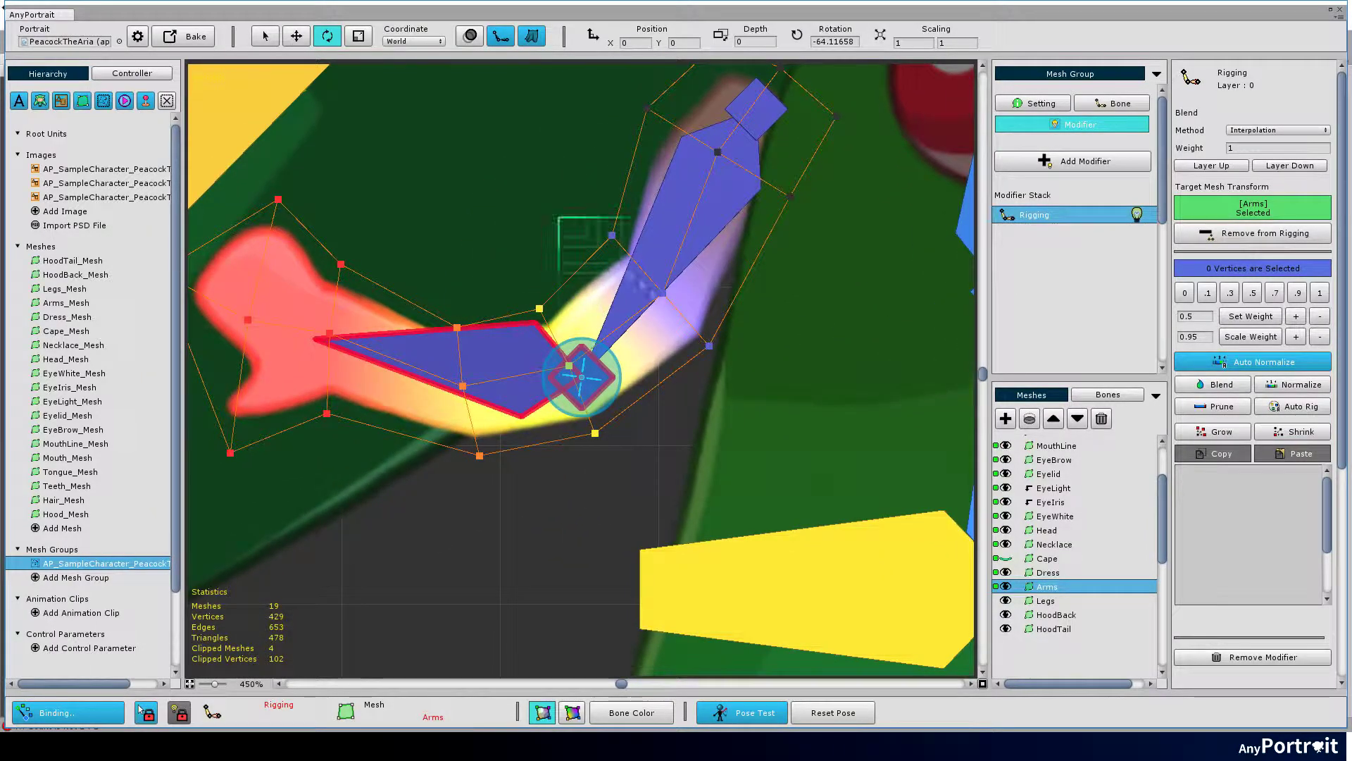
left_click(1245, 476)
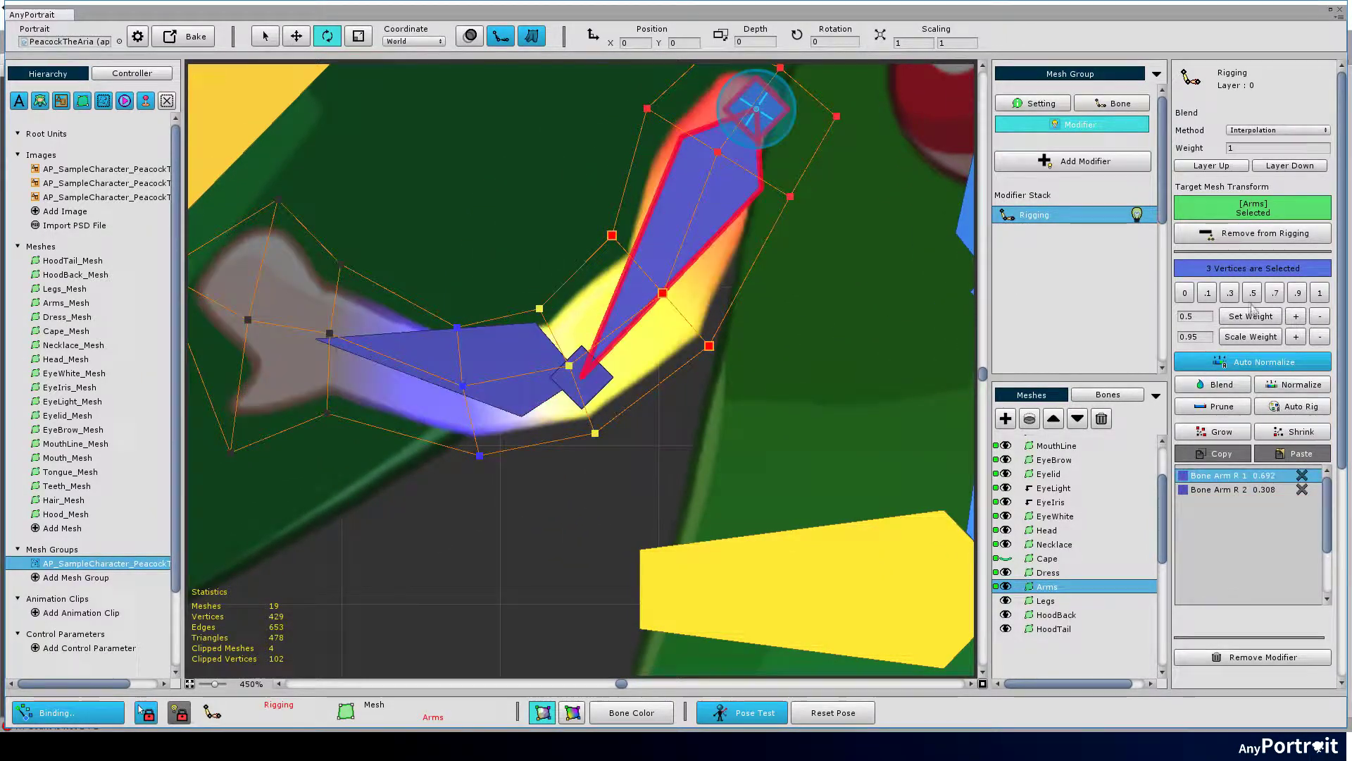
left_click(1298, 314)
left_click(1298, 314)
left_click(1298, 313)
left_click(1298, 313)
left_click(1298, 314)
Step: Increase the Bone Arm R 2 weight on the vertices just below the right elbow and blend the elbow weights
left_click_drag(403, 290, 524, 475)
left_click(1213, 490)
left_click(1296, 316)
left_click(1296, 315)
left_click(1221, 385)
left_click(1221, 385)
left_click_drag(561, 205, 730, 328)
left_click(1224, 386)
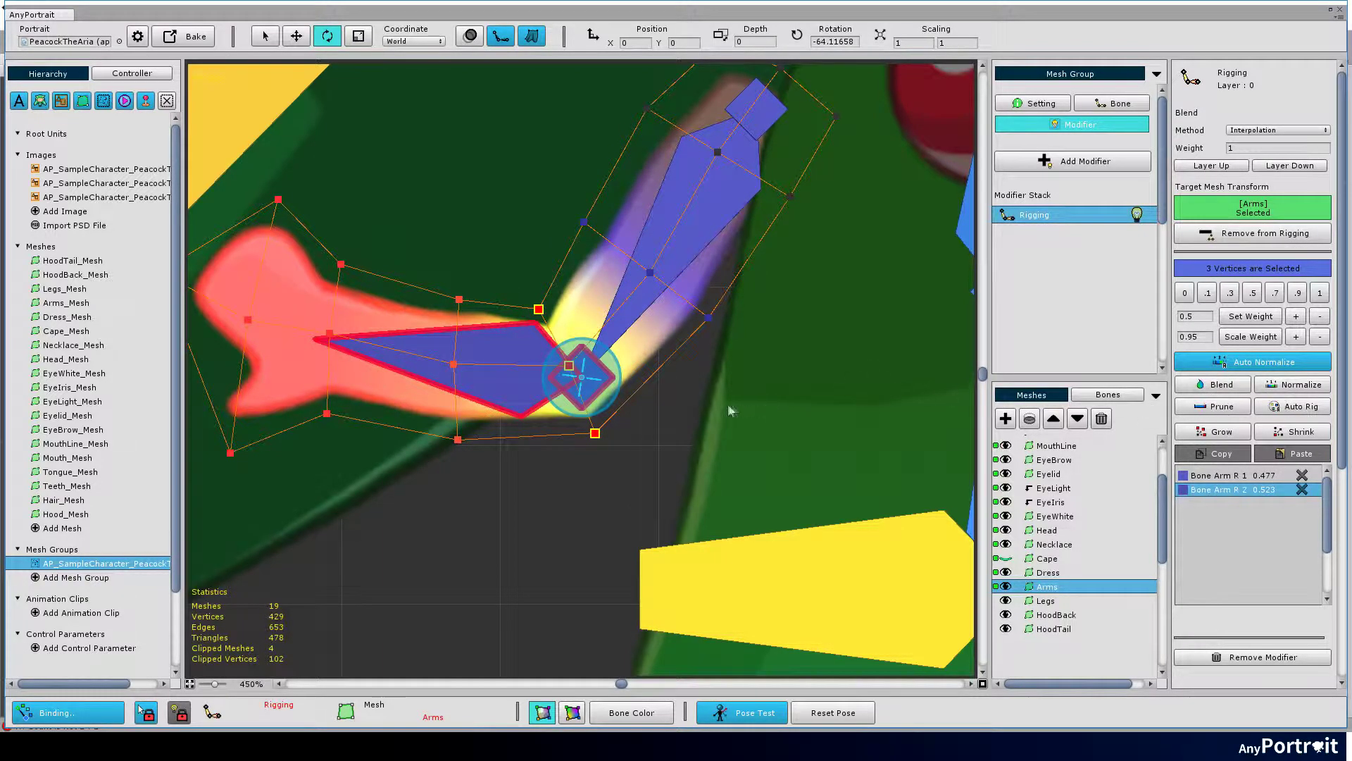
Step: Blend the vertex rows below and above the right elbow again between Bone Arm R 1 and Bone Arm R 2
left_click_drag(425, 263, 488, 512)
left_click(1213, 386)
left_click_drag(555, 208, 698, 310)
left_click(1223, 385)
left_click(1223, 384)
left_click_drag(796, 312, 809, 352)
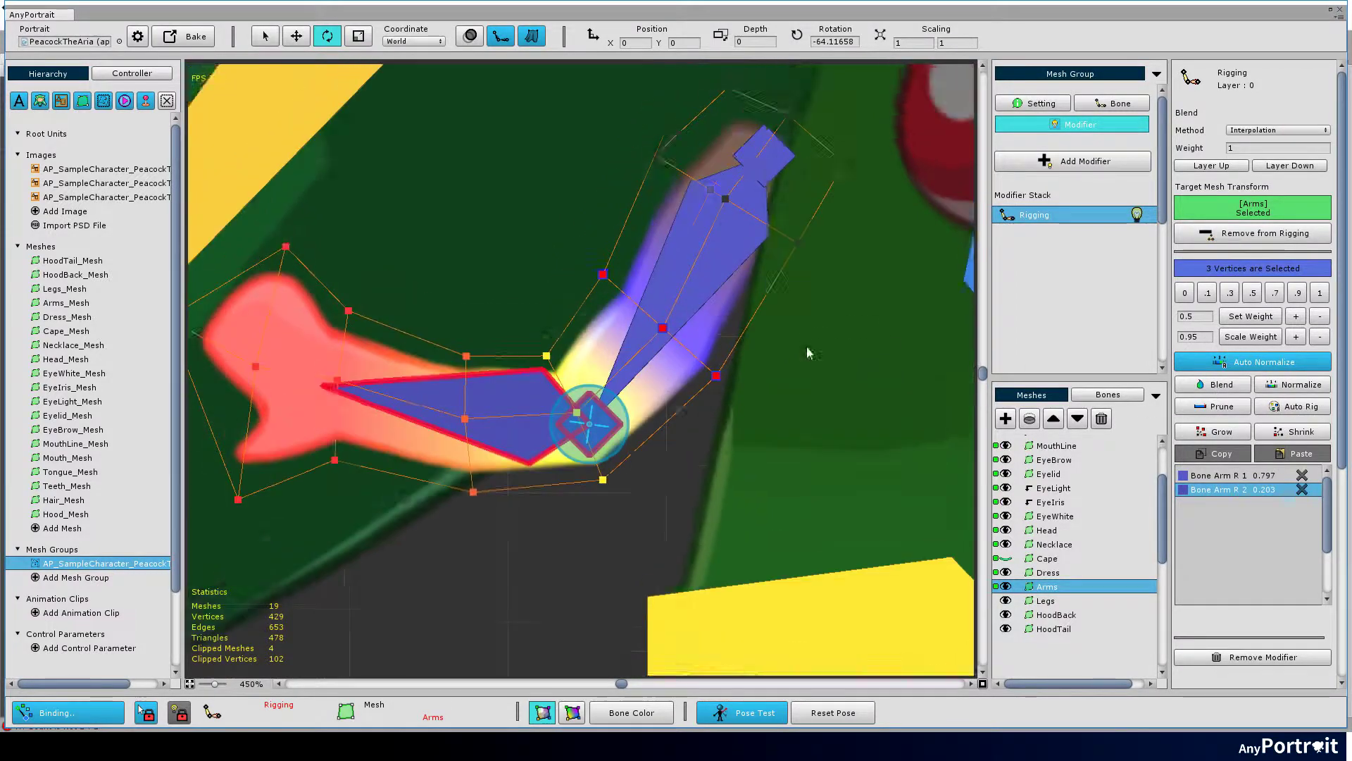
scroll(704, 363, "down", 4)
scroll(743, 391, "up", 4)
scroll(486, 315, "down", 4)
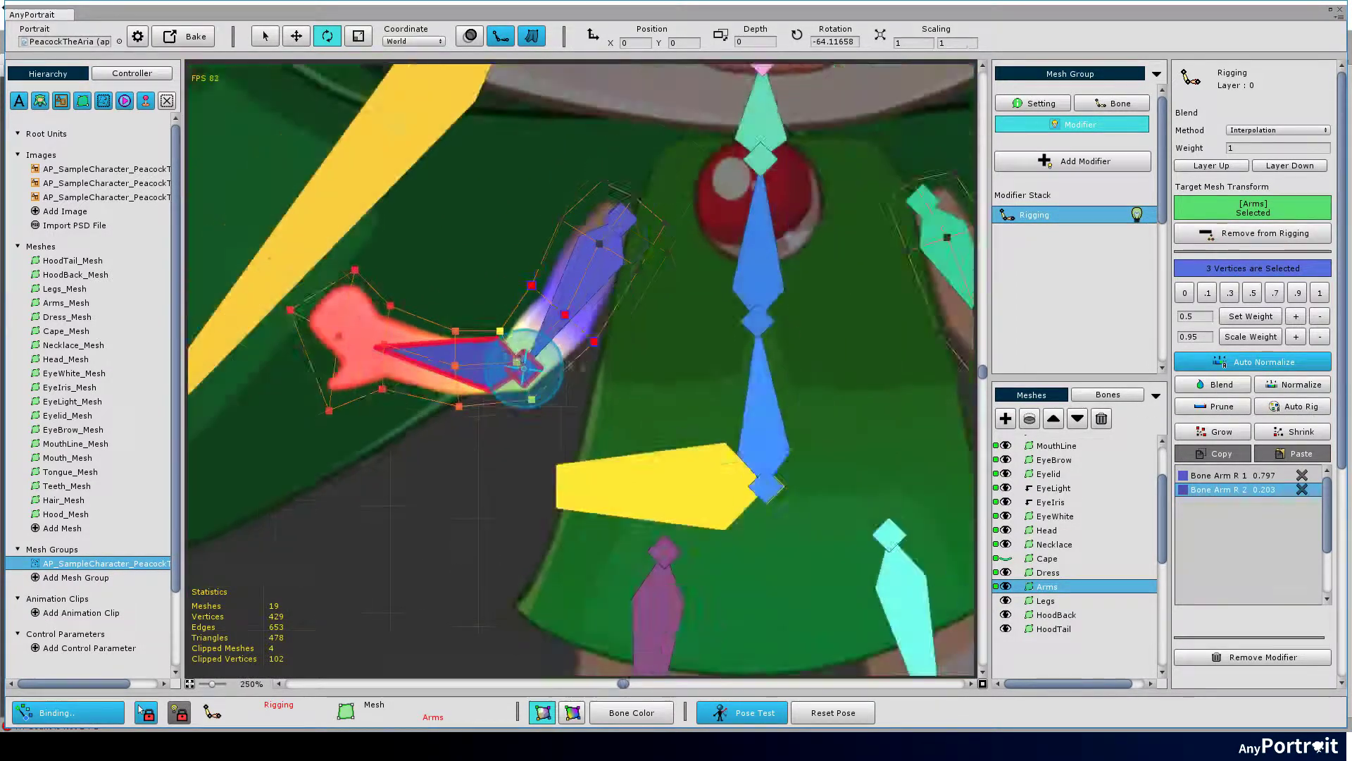
Step: Rotate Bone Arm L 2 to about 63 degrees to check the left elbow's bend
left_click_drag(916, 345, 555, 347)
scroll(715, 356, "up", 2)
key("s")
left_click(694, 393)
left_click_drag(669, 373, 676, 347)
key("s")
Step: Increase the Bone Arm L 1 weight on the row above the left elbow and the Bone Arm L 2 weight on the row below it
left_click_drag(633, 235, 479, 358)
left_click(1222, 477)
left_click(1293, 320)
left_click(1296, 316)
left_click(1219, 490)
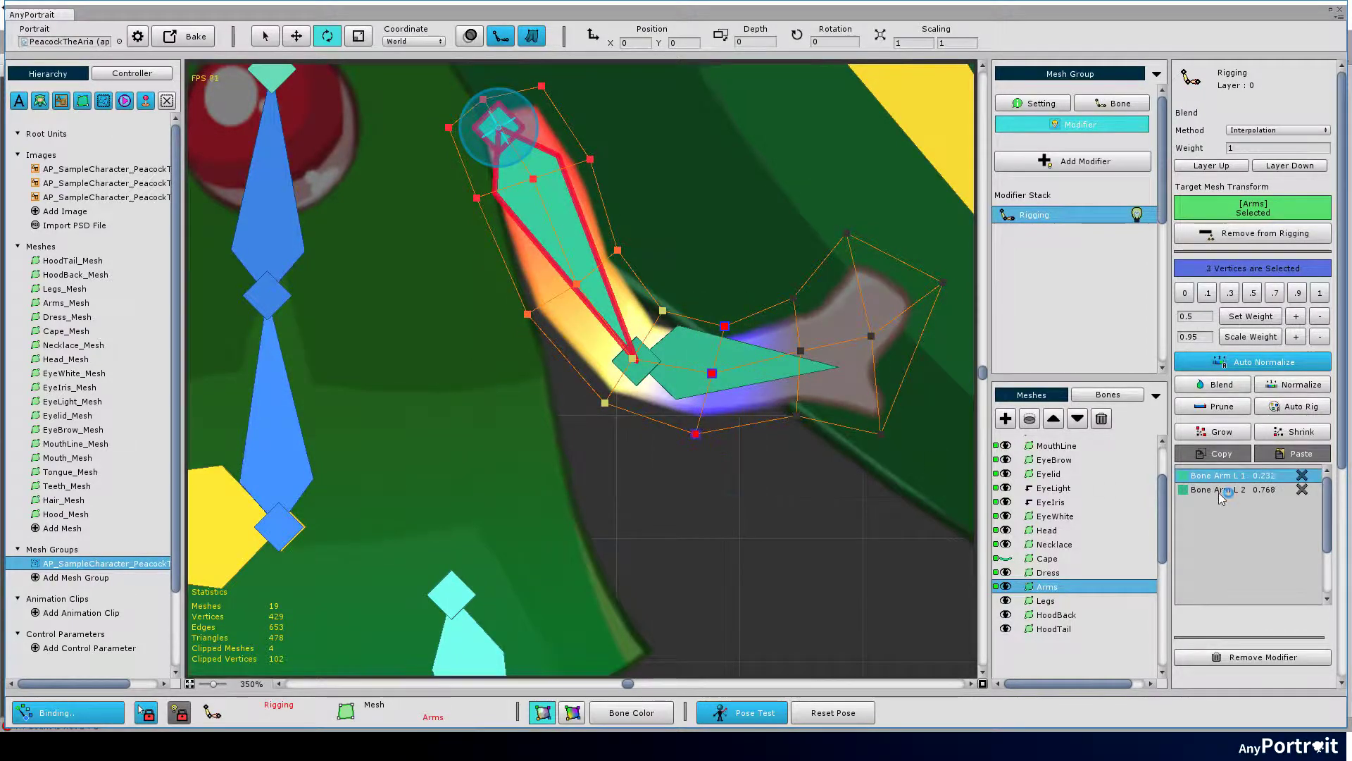
left_click(1296, 316)
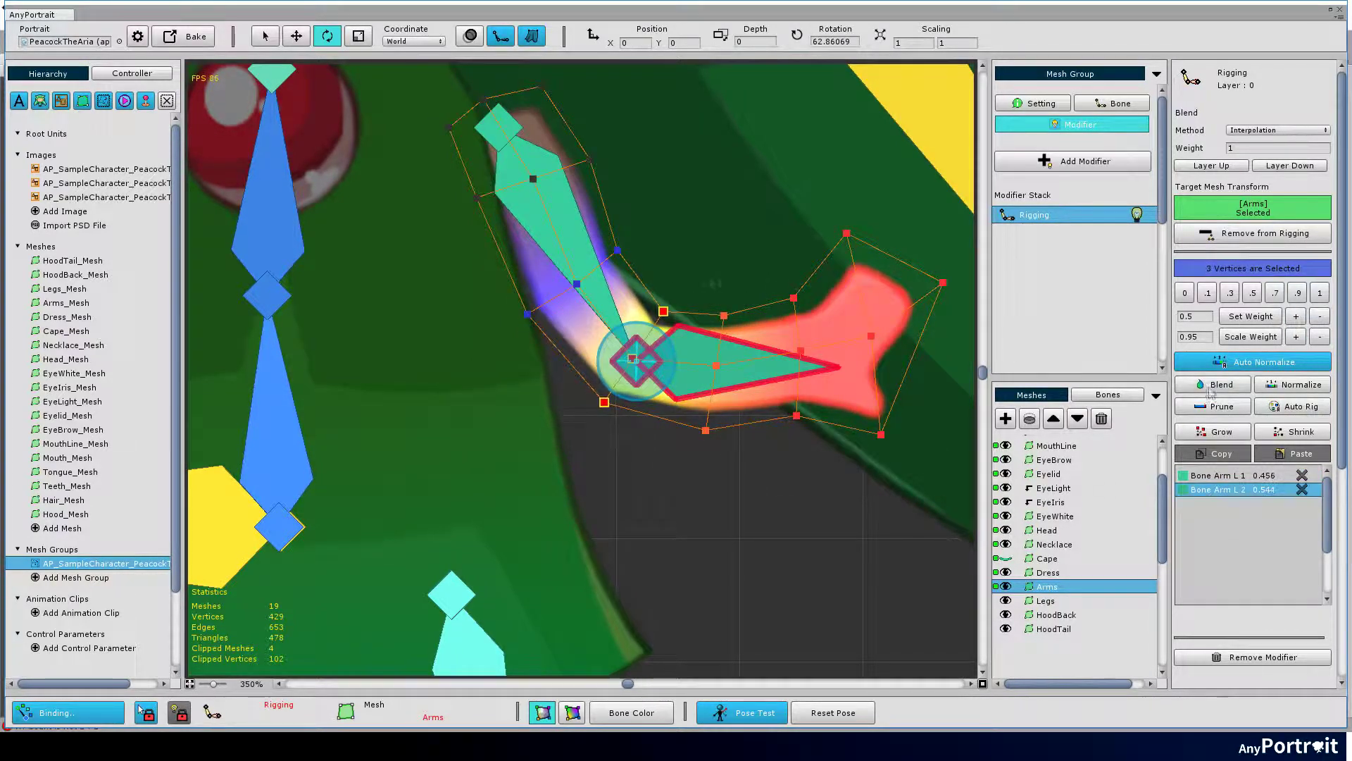
Step: Blend the left arm's three vertices below the shoulder between Bone Arm L 1 and Bone Arm L 2
scroll(641, 386, "down", 5)
scroll(641, 386, "up", 2)
scroll(618, 298, "up", 5)
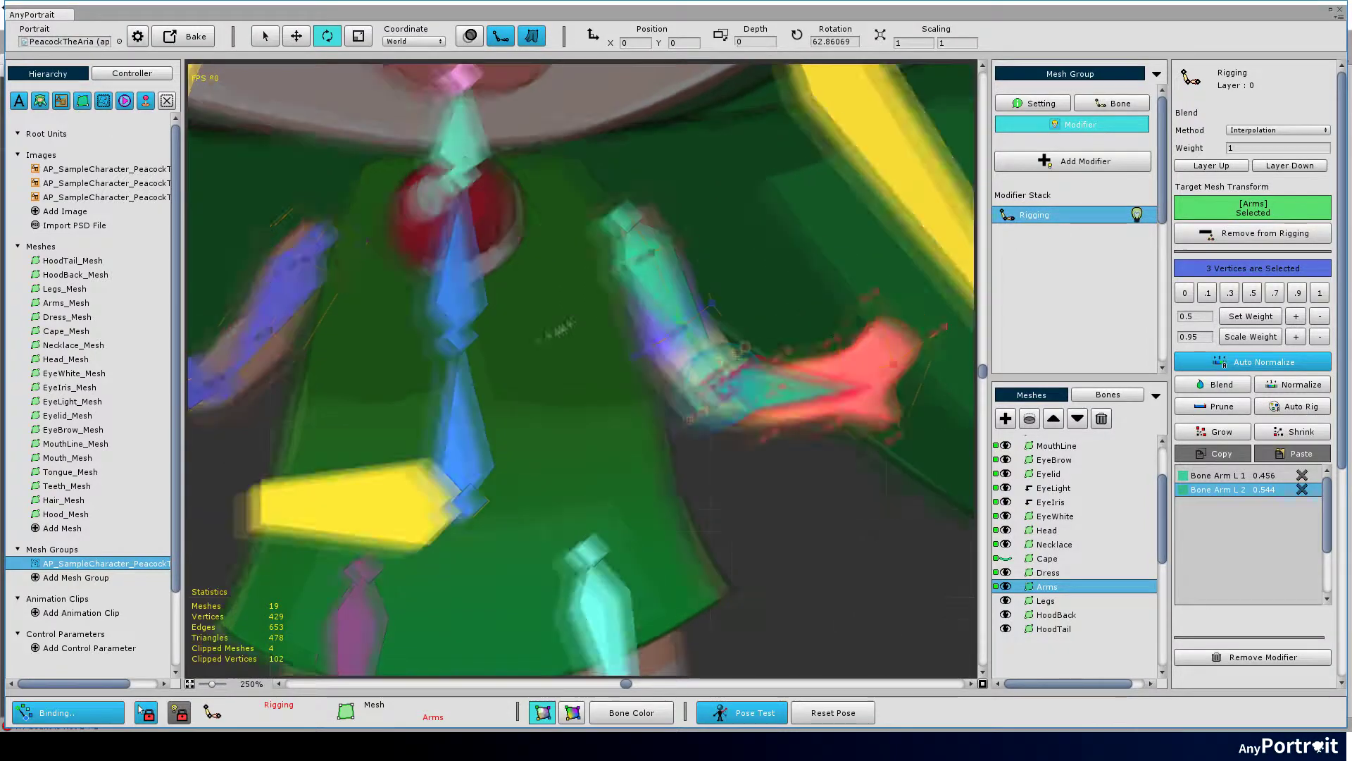
left_click(1302, 488)
left_click(1234, 479)
left_click(845, 454)
left_click(1296, 316)
left_click(1296, 317)
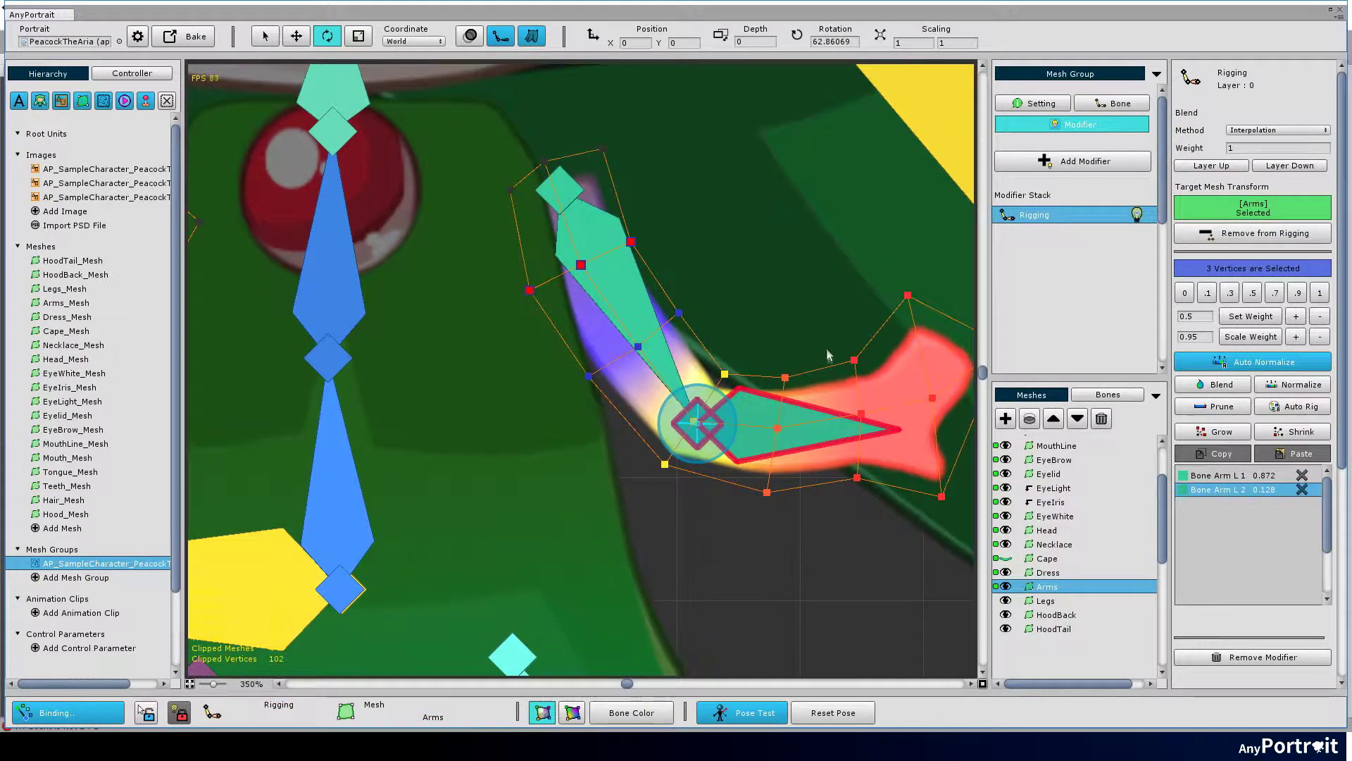
scroll(830, 362, "down", 4)
scroll(796, 282, "up", 4)
Step: Rotate Bone Arm R 1 to about 24 degrees and blend the right arm's three vertices below the shoulder with Bone Arm R 2
scroll(493, 317, "up", 1)
left_click(465, 314)
left_click(344, 420)
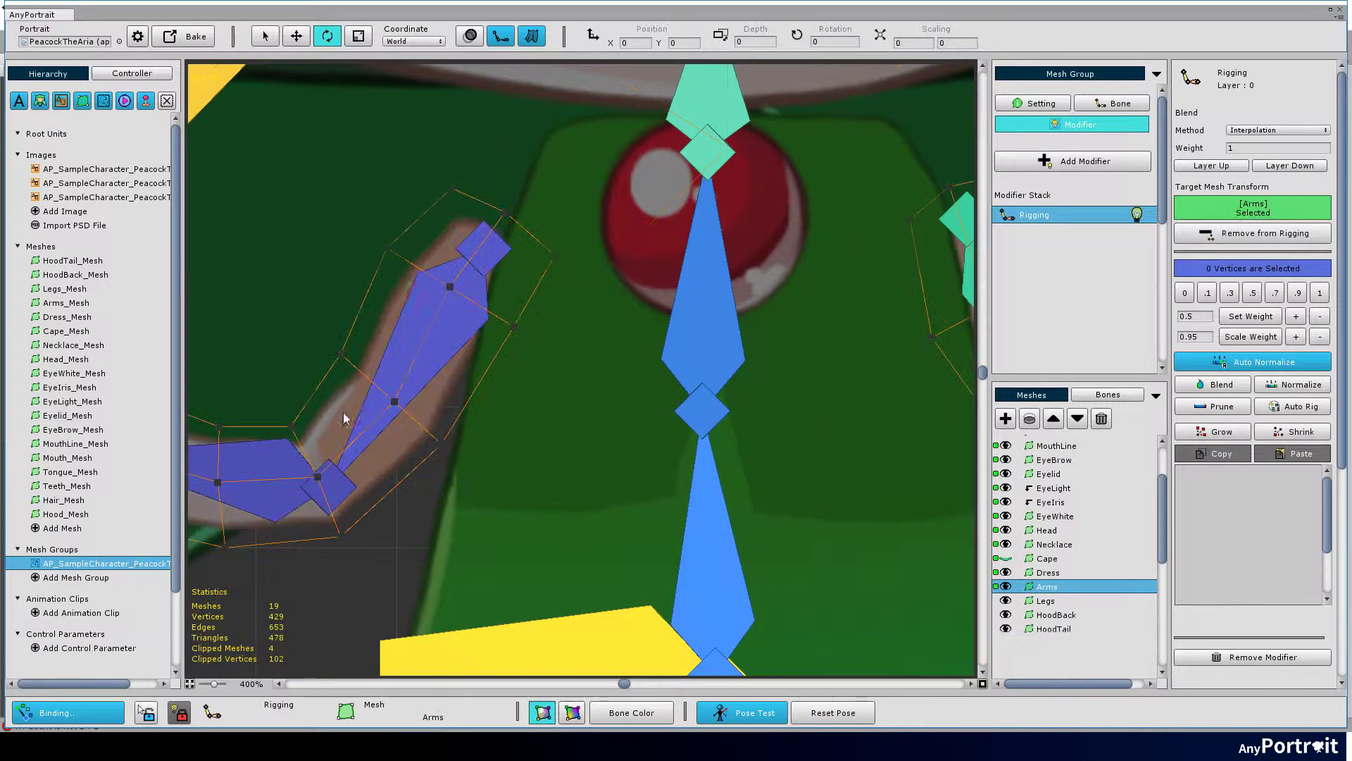
key("s")
key("s")
left_click(420, 345)
key("s")
left_click_drag(356, 221, 524, 309)
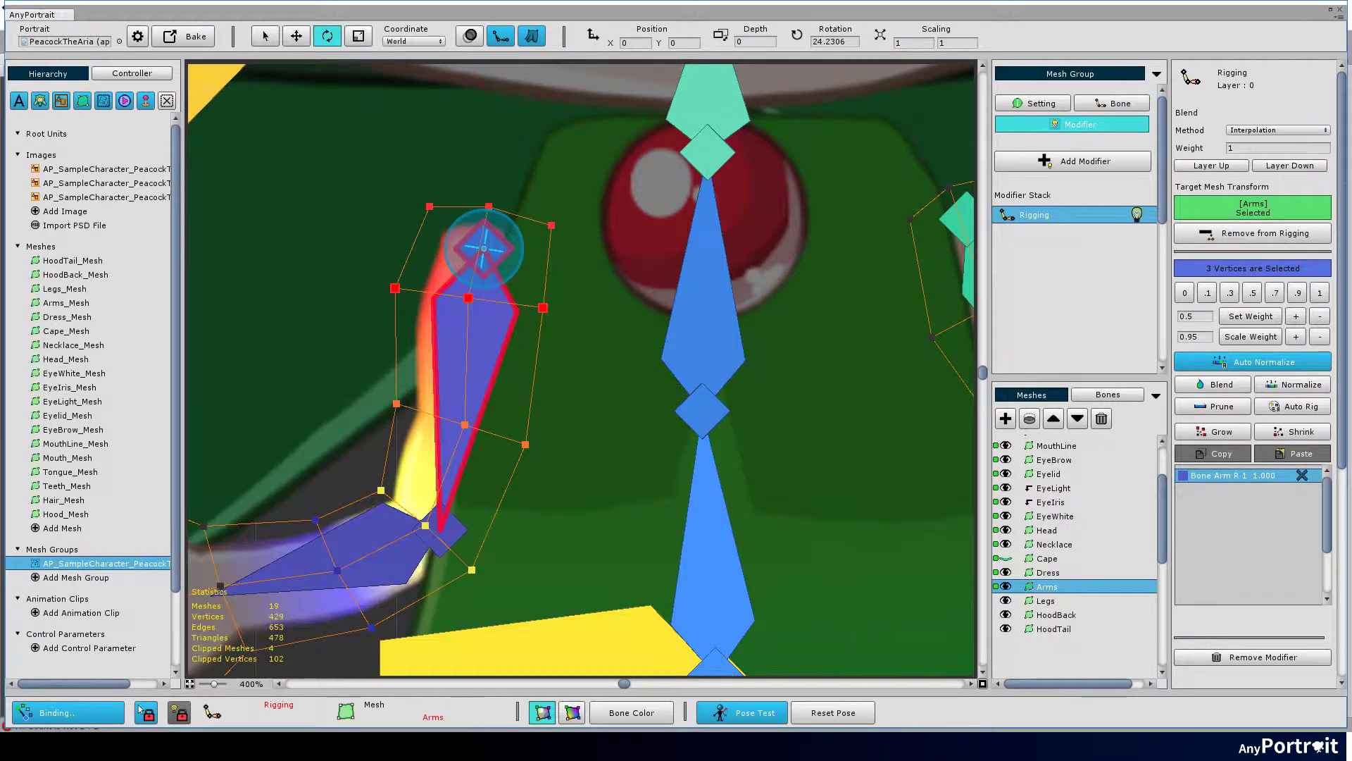
key("s")
left_click(391, 558)
left_click(1222, 385)
left_click(1222, 385)
Step: Select the row of three vertices just above the right elbow and blend its arm bone weights once more
left_click_drag(535, 394, 597, 378)
key("s")
left_click_drag(411, 362, 762, 489)
left_click_drag(396, 359, 404, 365)
left_click(1222, 384)
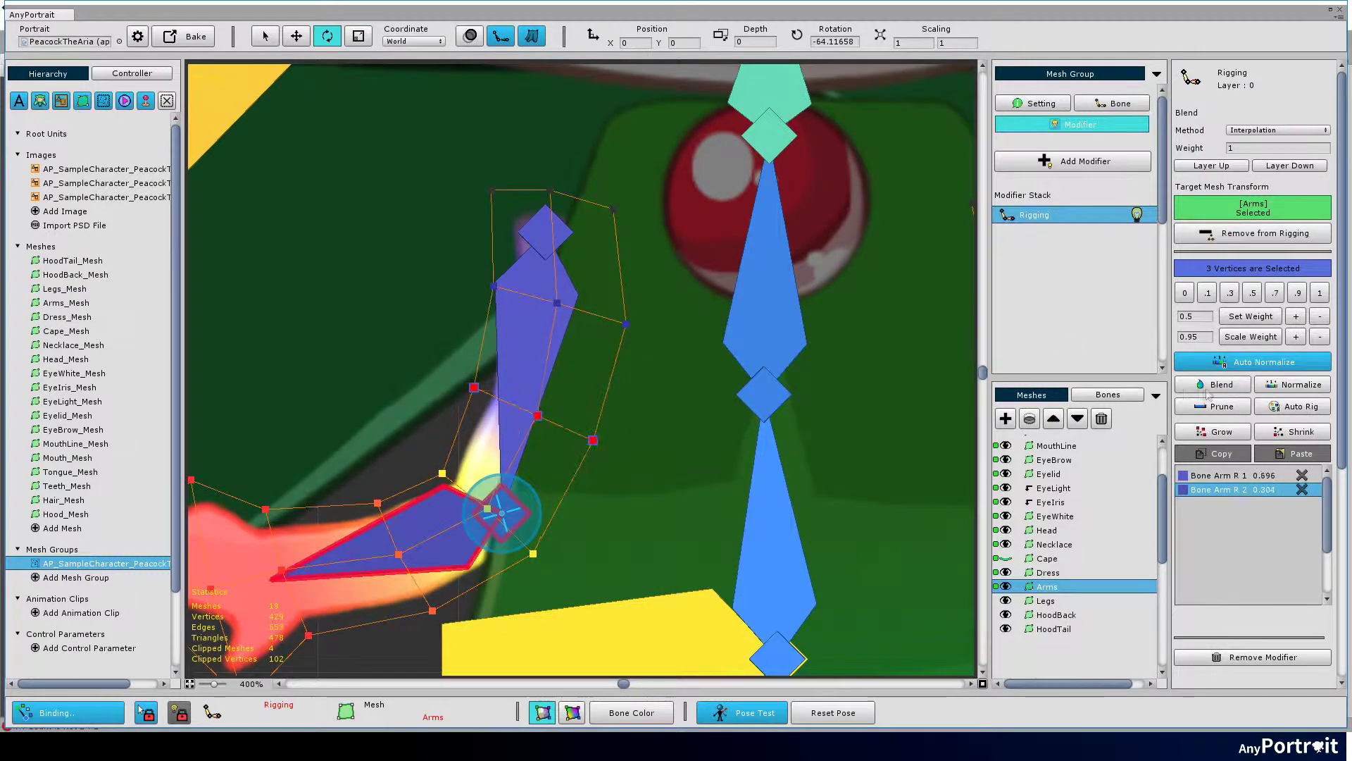
Step: Rotate the left forearm bone to test the blended Arms mesh, and reset the pose
scroll(726, 442, "down", 3)
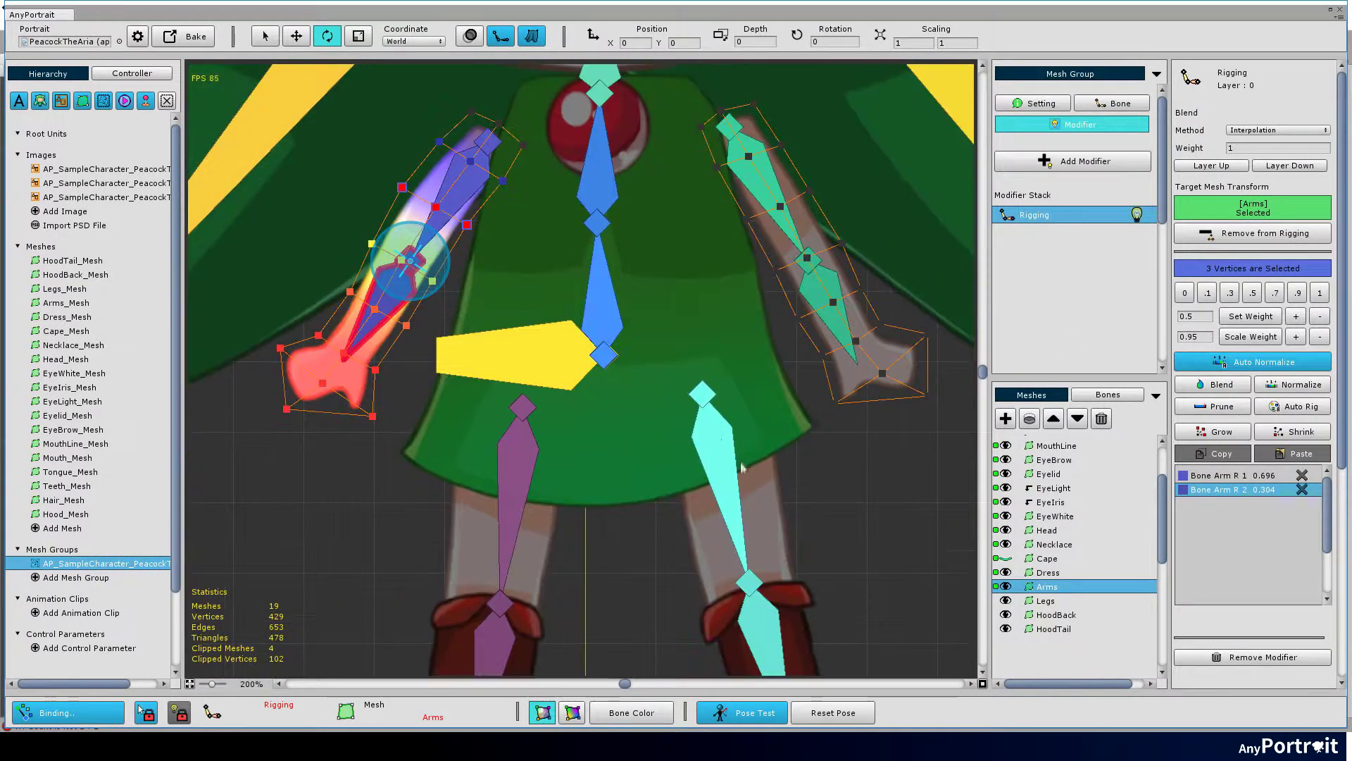
mouse_move(759, 159)
left_mouse_down()
mouse_move(768, 126)
mouse_move(760, 156)
left_mouse_up()
scroll(704, 317, "down", 3)
left_click(759, 304)
left_click_drag(781, 304, 796, 310)
left_click(832, 713)
key("s")
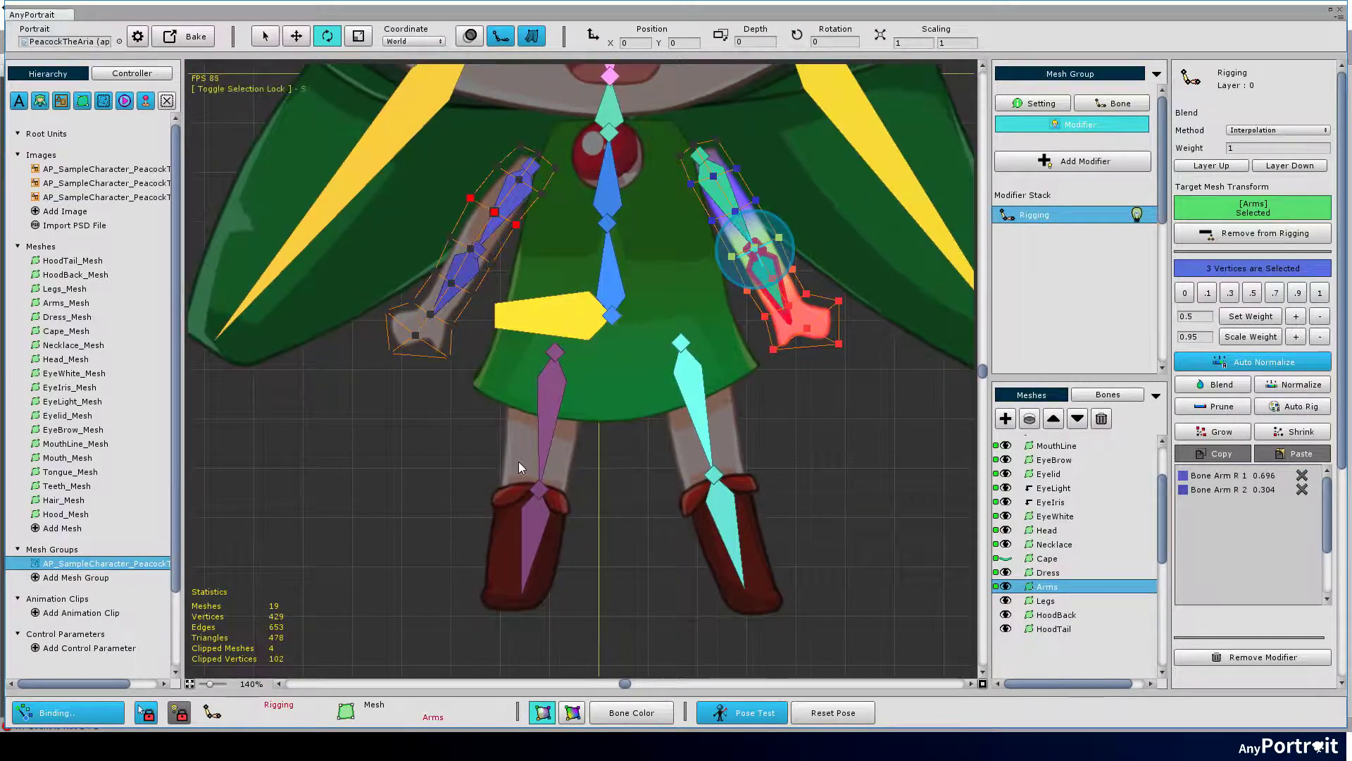
Step: Select the Legs mesh, hide the Dress mesh, and bind all 38 leg vertices to Bone Pelvis with weight 1
left_click(518, 462)
left_click(562, 322)
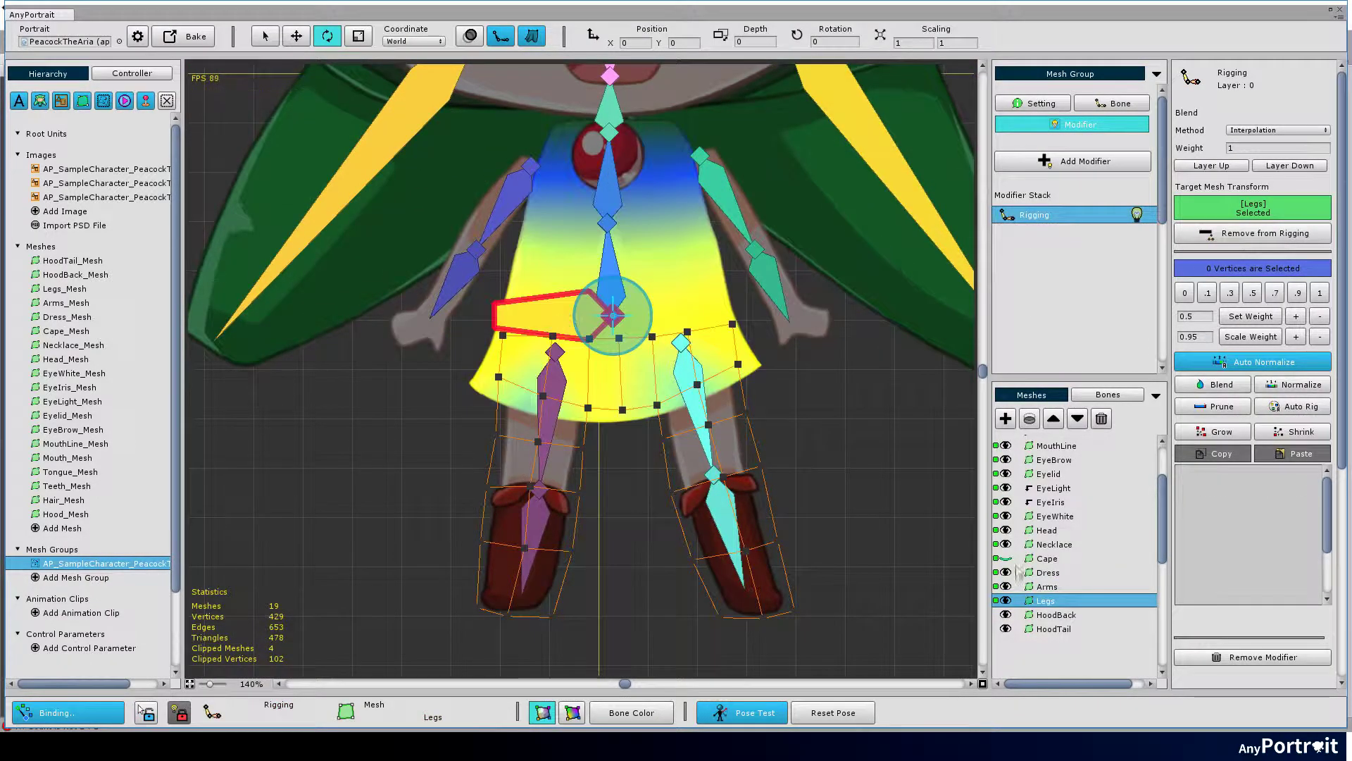
left_click(1007, 573)
scroll(562, 369, "up", 3)
left_click_drag(561, 369, 556, 255)
key("s")
left_click_drag(397, 163, 930, 639)
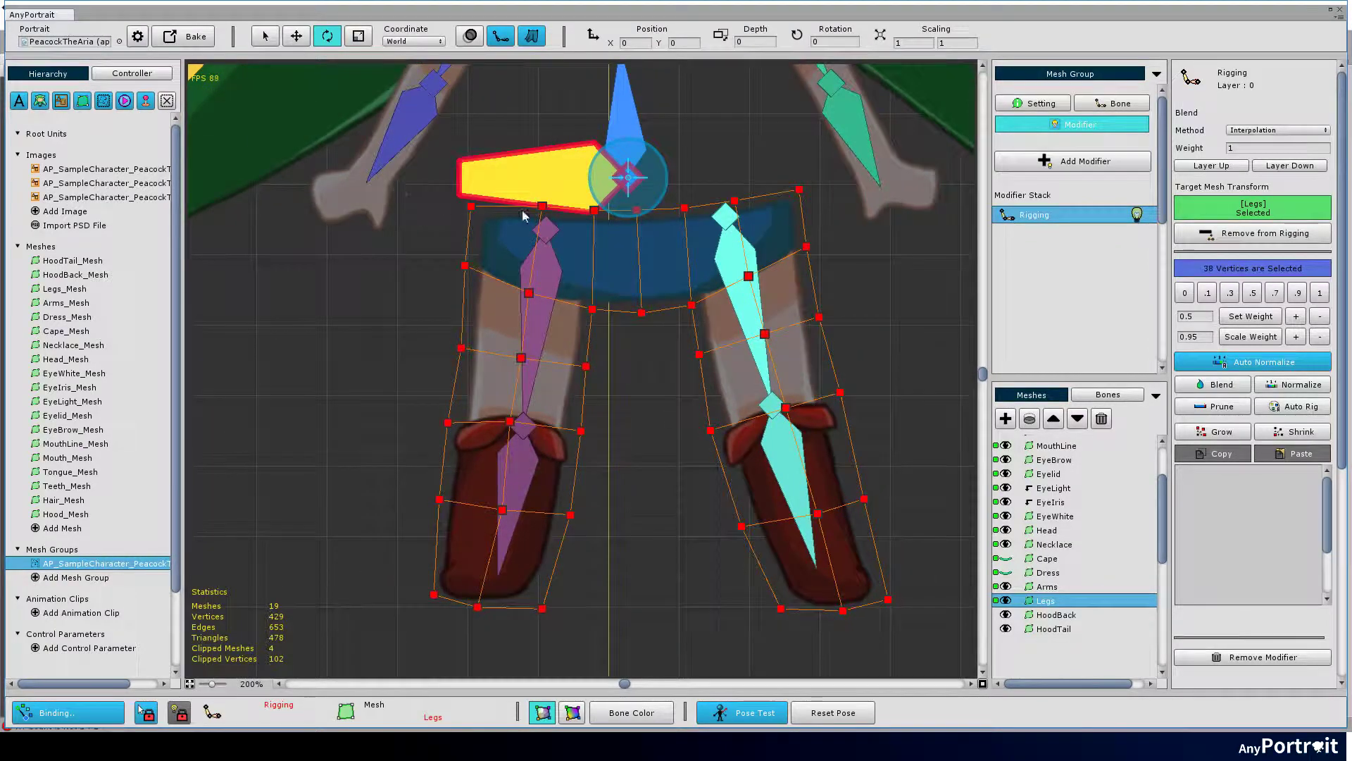
left_click(1322, 299)
Step: Bind each leg's vertices below the waist to Bone Leg R 1 and Bone Leg L 1 respectively with weight 1
key("s")
left_click(626, 373)
left_click(516, 368)
key("s")
left_click_drag(440, 252, 613, 606)
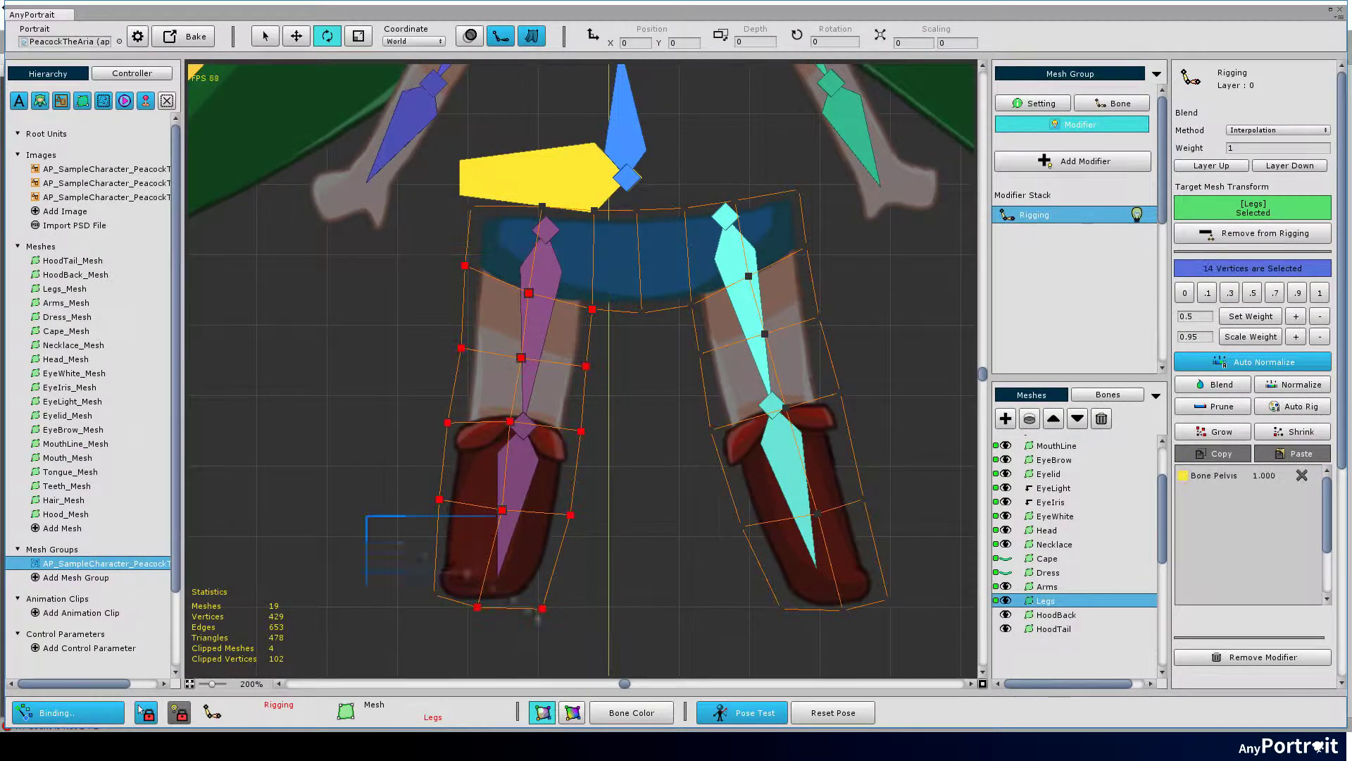
key("s")
left_click(562, 355)
left_click(1320, 293)
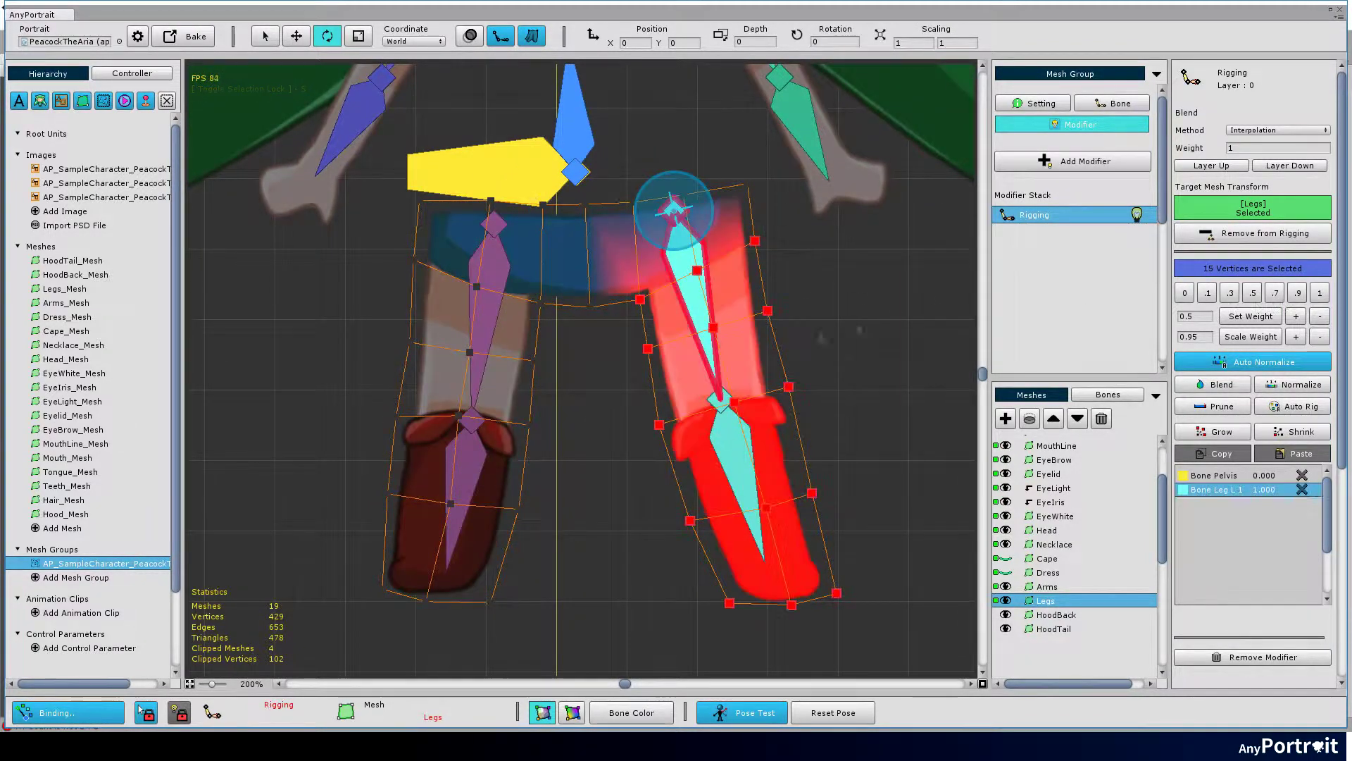
left_click_drag(819, 333, 862, 286)
key("s")
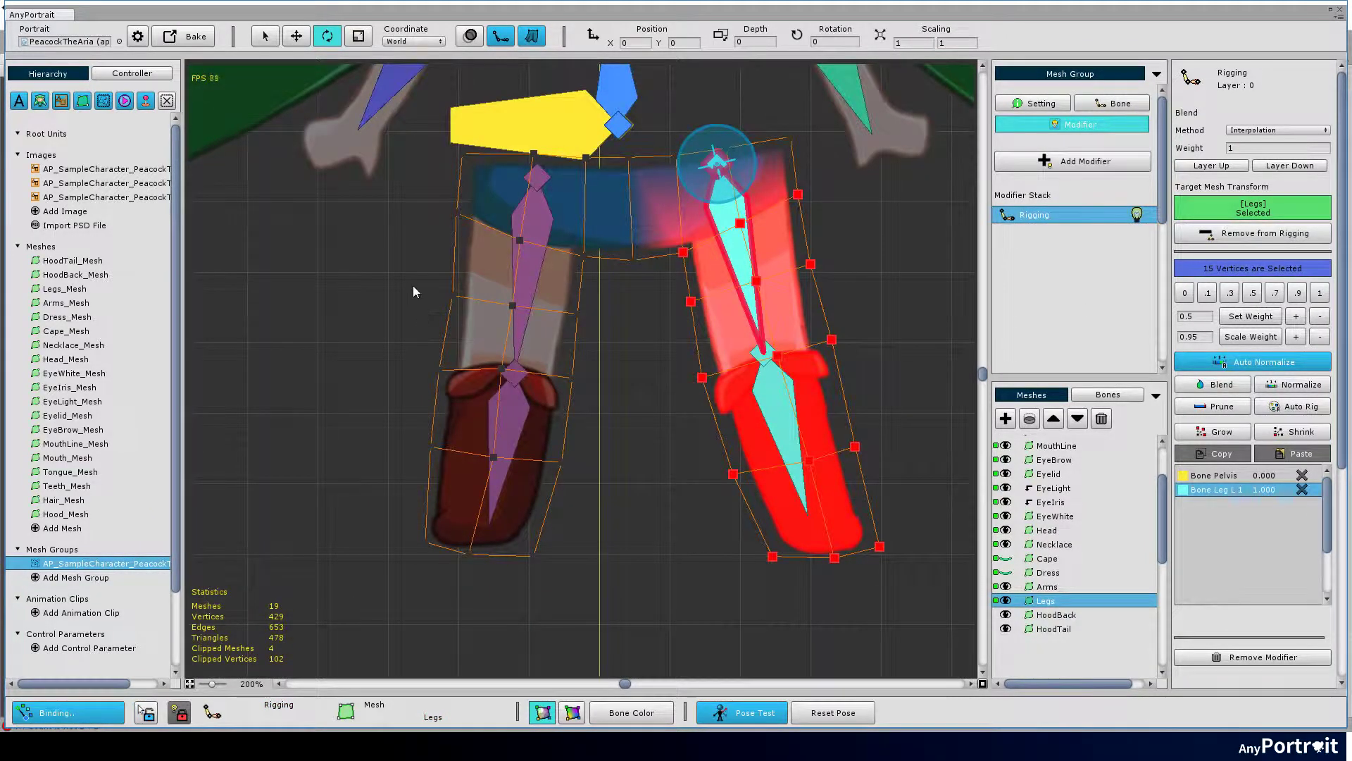
Step: Bind the 12 lower vertices of each leg to Bone Leg R 2 and Bone Leg L 2 respectively with weight 1
left_click(413, 285)
left_click(556, 317)
key("s")
left_click_drag(634, 286, 366, 578)
key("s")
left_click(508, 416)
key("s")
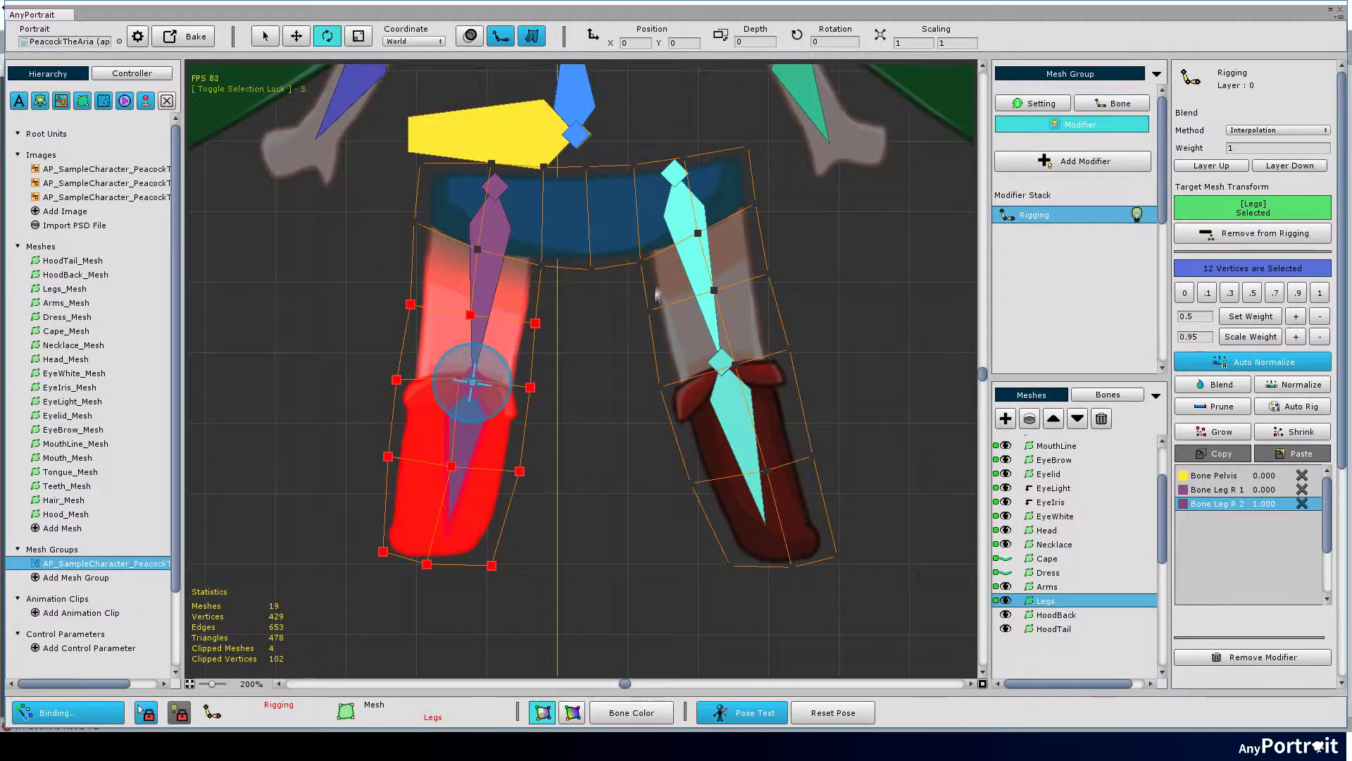
left_click_drag(613, 282, 872, 595)
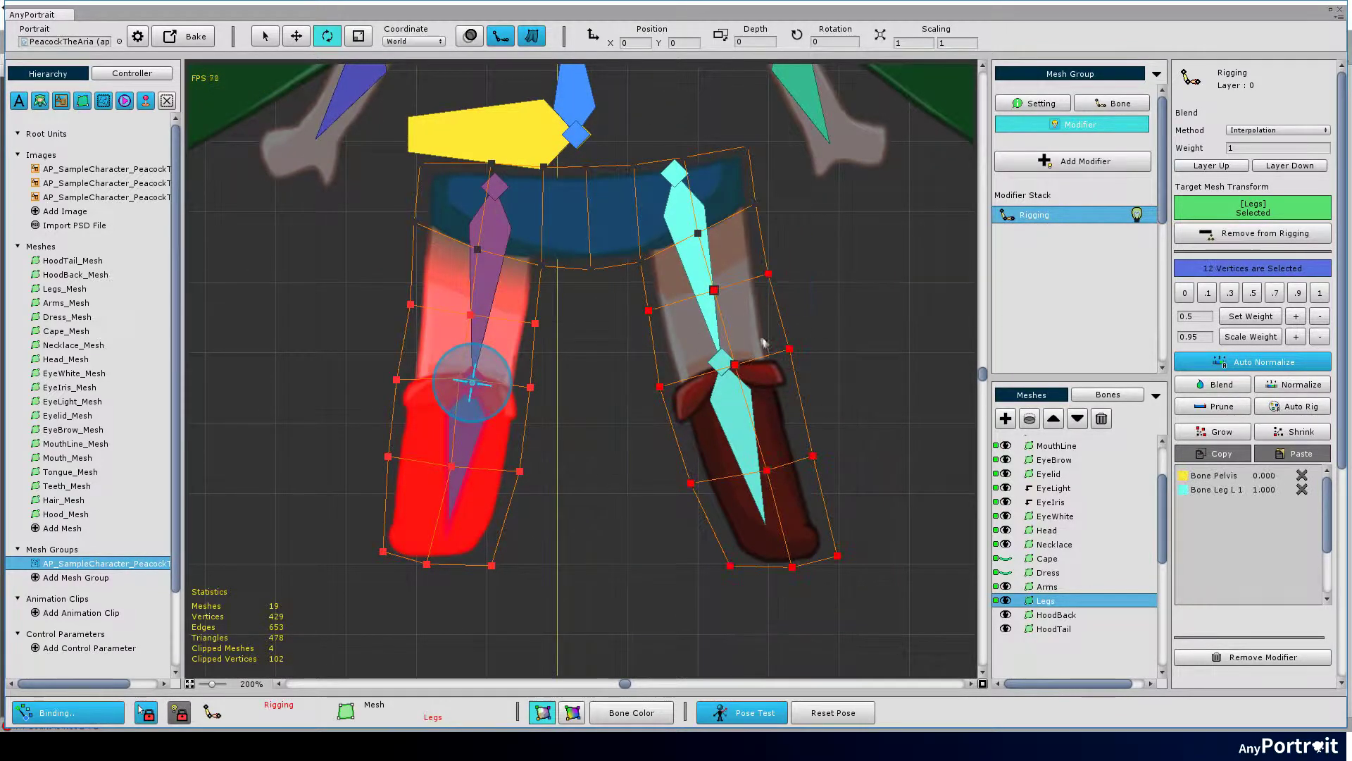
left_click(728, 401)
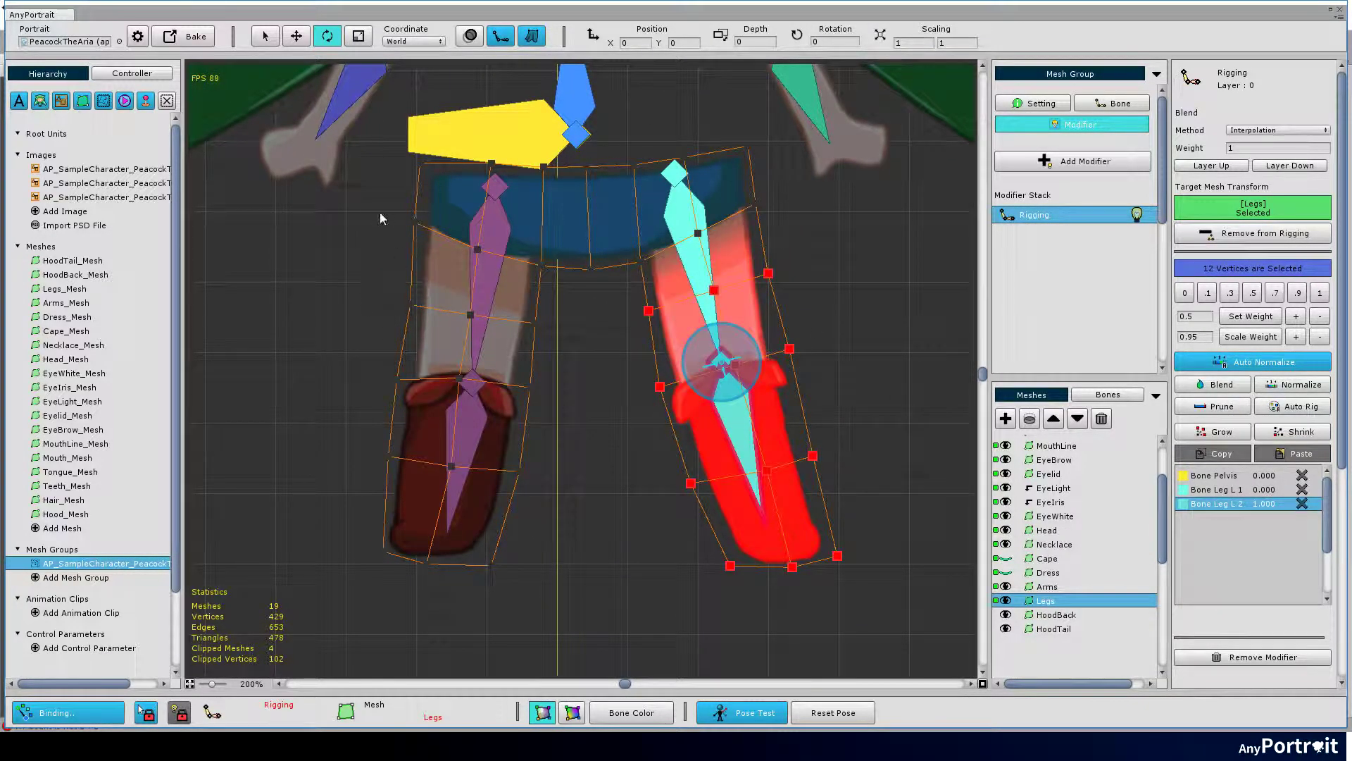
Step: Select Bone Pelvis and the vertices where the legs meet the hips, and blend their weights three times
left_click(576, 133)
left_click_drag(371, 226, 594, 296)
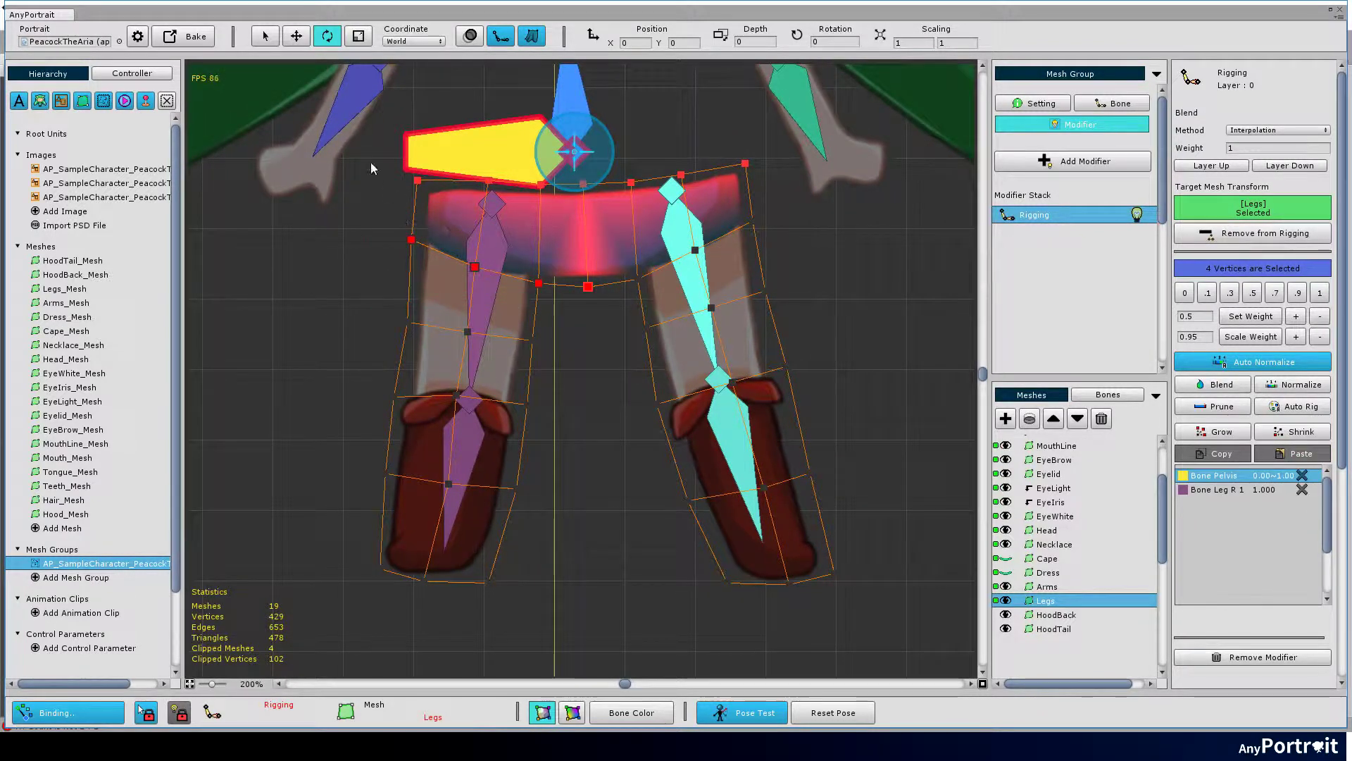
left_click(1222, 385)
left_click(1222, 385)
left_click(1222, 386)
Step: Select the right leg's nine vertices from mid-thigh to shin and blend their weights twice
left_click_drag(569, 321, 598, 264)
left_click(483, 307)
left_click_drag(565, 443, 556, 516)
left_click_drag(624, 297, 797, 519)
left_click_drag(828, 261, 737, 375)
left_click_drag(648, 537, 972, 658)
left_click_drag(362, 314, 580, 549)
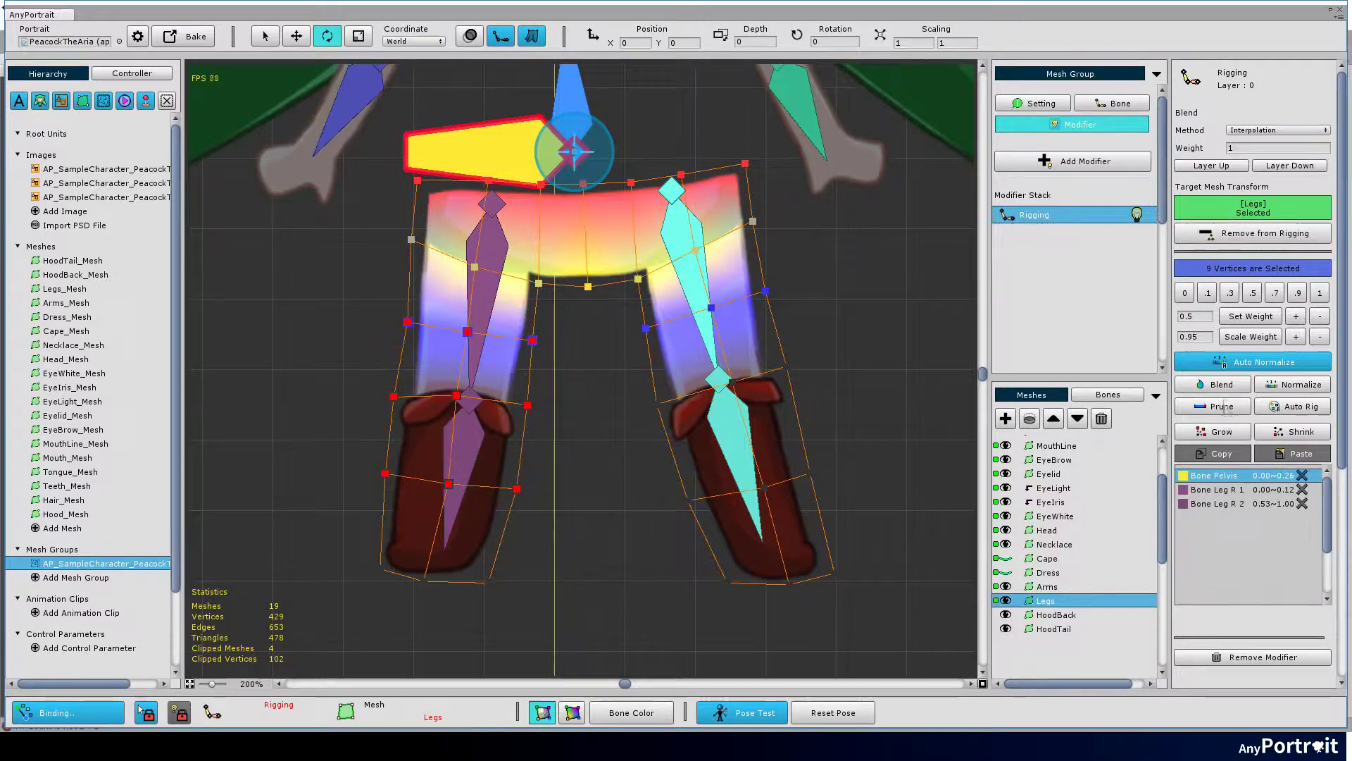
left_click(1218, 386)
left_click(1217, 387)
Step: Blend the left leg's nine vertices from mid-thigh to shin and display the Bone Leg L 2 weights
left_click_drag(613, 310, 830, 528)
left_click_drag(825, 287, 680, 366)
left_click(1215, 385)
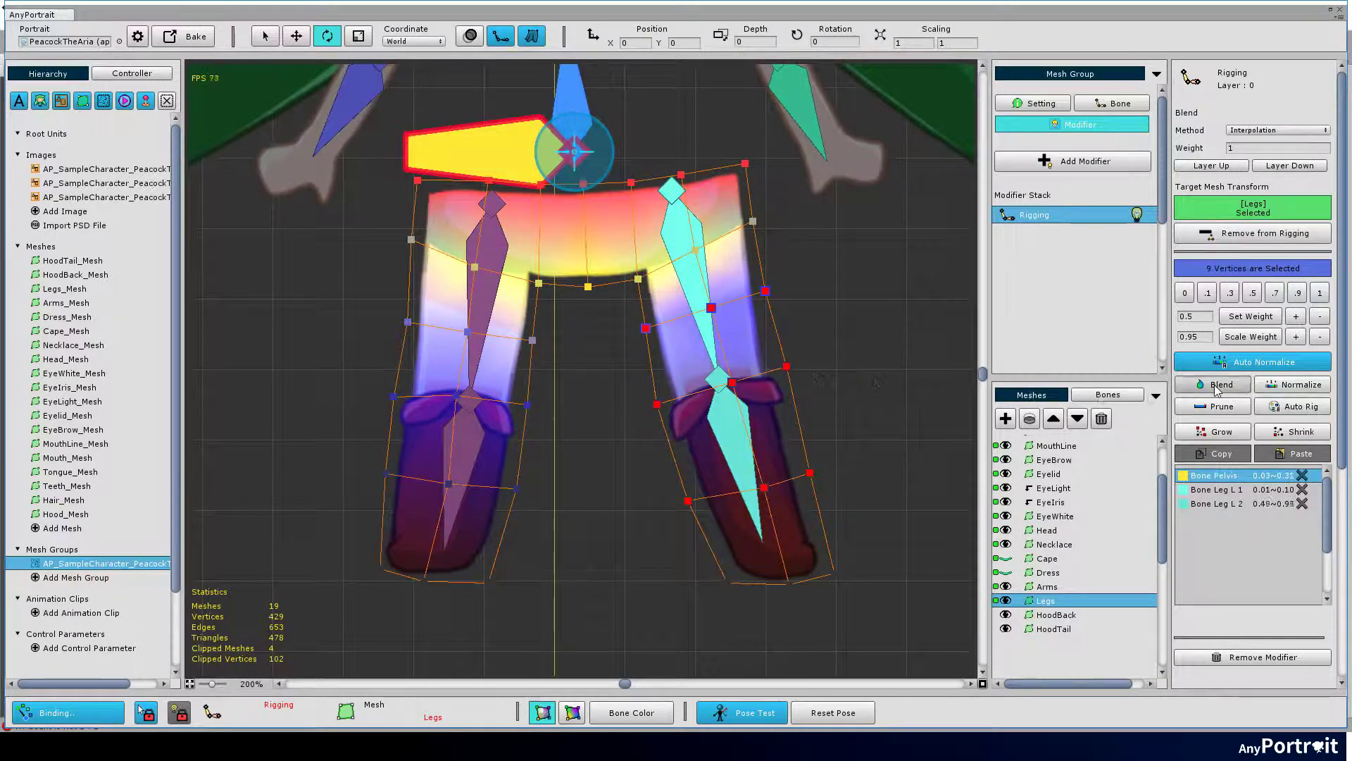
left_click(1219, 490)
left_click(1219, 504)
left_click(617, 350)
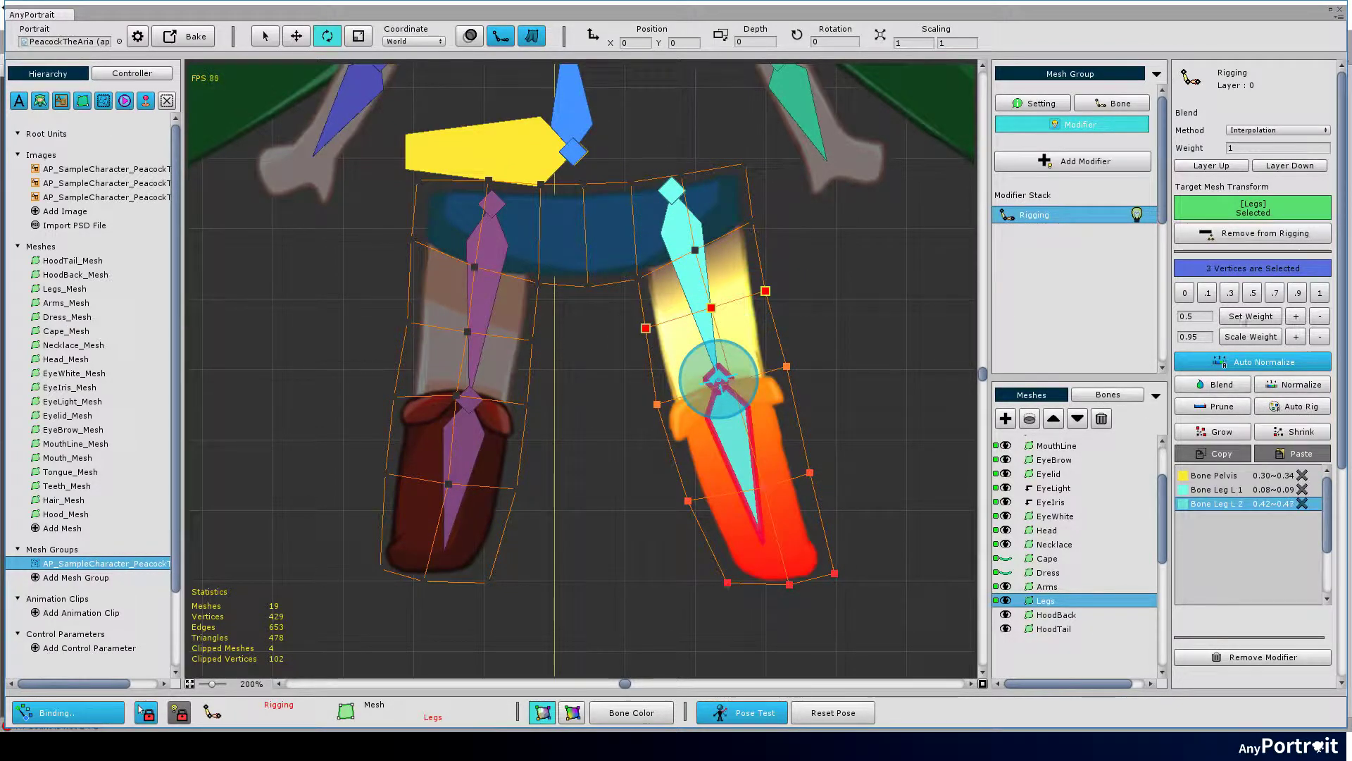
Step: Blend the 12 vertices at and just above both knees and display the left leg bones' weights
left_click(469, 400)
left_click_drag(352, 329, 584, 440)
left_click(1222, 386)
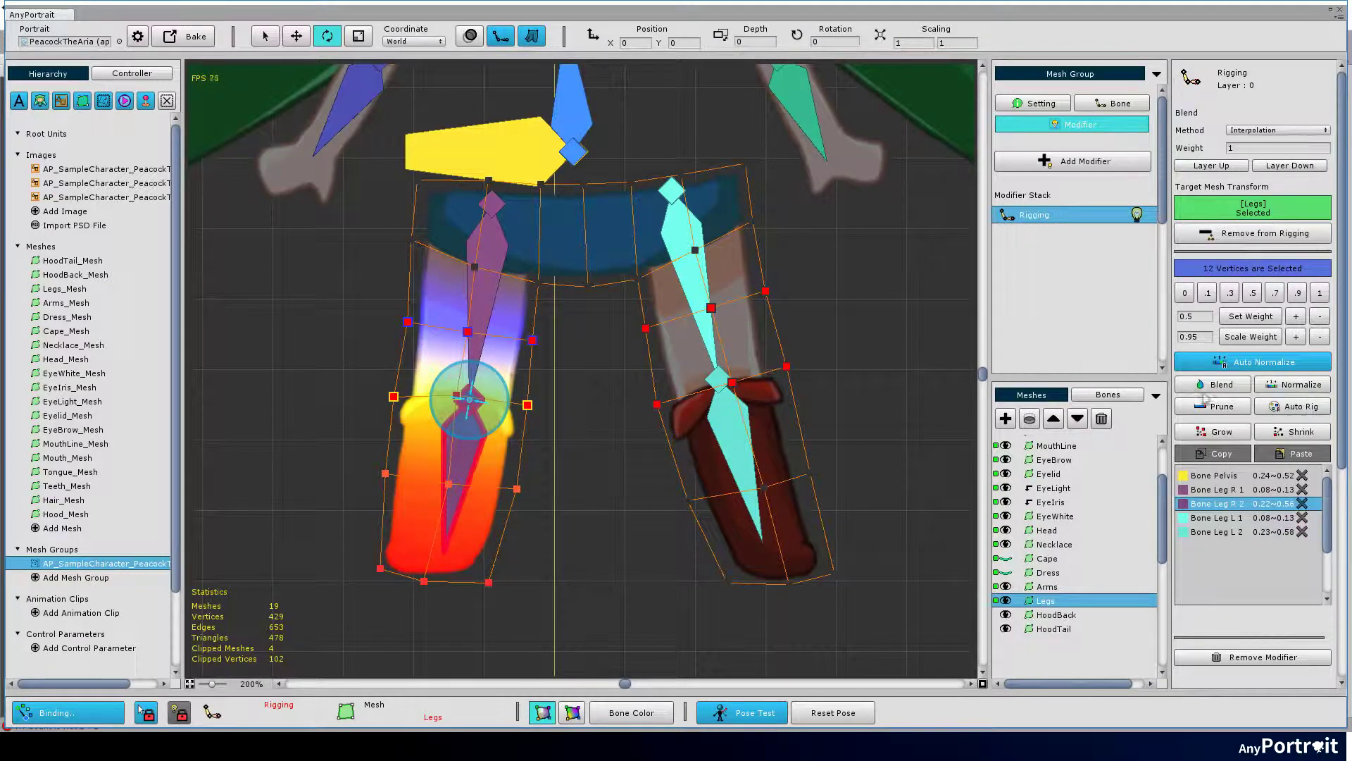
left_click(1220, 532)
left_click(1218, 518)
Step: Unlock the selection and rotate the leg bones to test how the Legs mesh bends
mouse_move(693, 221)
left_mouse_down()
mouse_move(688, 235)
mouse_move(717, 217)
left_mouse_up()
left_click(822, 398)
key("s")
left_click(821, 394)
left_click_drag(816, 358, 792, 379)
left_click(491, 294)
left_click_drag(511, 236, 502, 265)
left_click(377, 414)
mouse_move(421, 388)
left_mouse_down()
mouse_move(408, 414)
mouse_move(441, 377)
left_mouse_up()
Step: Rotate the upper and lower leg bones further to check the knees, and reset the pose
scroll(518, 518, "down", 2)
left_click(466, 331)
left_click_drag(526, 286, 530, 258)
left_click(677, 310)
left_click_drag(672, 264, 668, 276)
left_click(677, 445)
left_click_drag(722, 409, 707, 375)
left_click(833, 713)
Step: Show the Dress and Cape meshes again
left_click(1006, 572)
left_click(1006, 559)
scroll(803, 486, "down", 3)
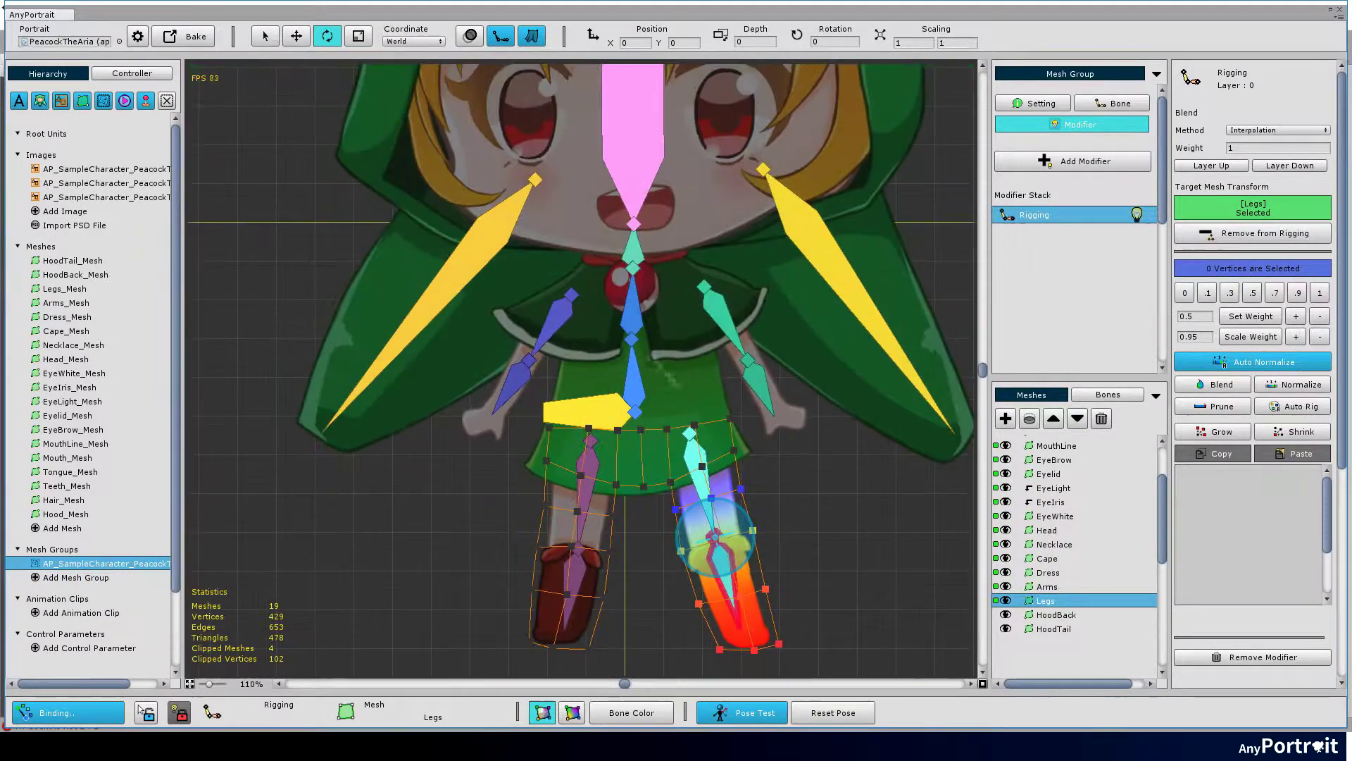
Step: Select the HoodBack mesh and bind all its vertices to Bone Head with weight 1
left_click(1056, 614)
scroll(639, 262, "down", 1)
left_click(657, 288)
left_click_drag(658, 288, 633, 340)
key("s")
left_click_drag(324, 127, 923, 510)
left_click(1320, 293)
Step: Add the HoodTail mesh to the rigging and bind all its vertices to Bone Head with weight 1
left_click(1054, 629)
left_click(1254, 233)
left_click_drag(315, 255, 931, 634)
left_click(1320, 293)
Step: Bind the 12 vertices of the right hood tail to the right HoodTail bone with weight 1
scroll(620, 394, "up", 5)
key("s")
left_click_drag(399, 239, 459, 293)
left_click(459, 299)
key("s")
left_click_drag(331, 288, 549, 543)
left_click(1320, 294)
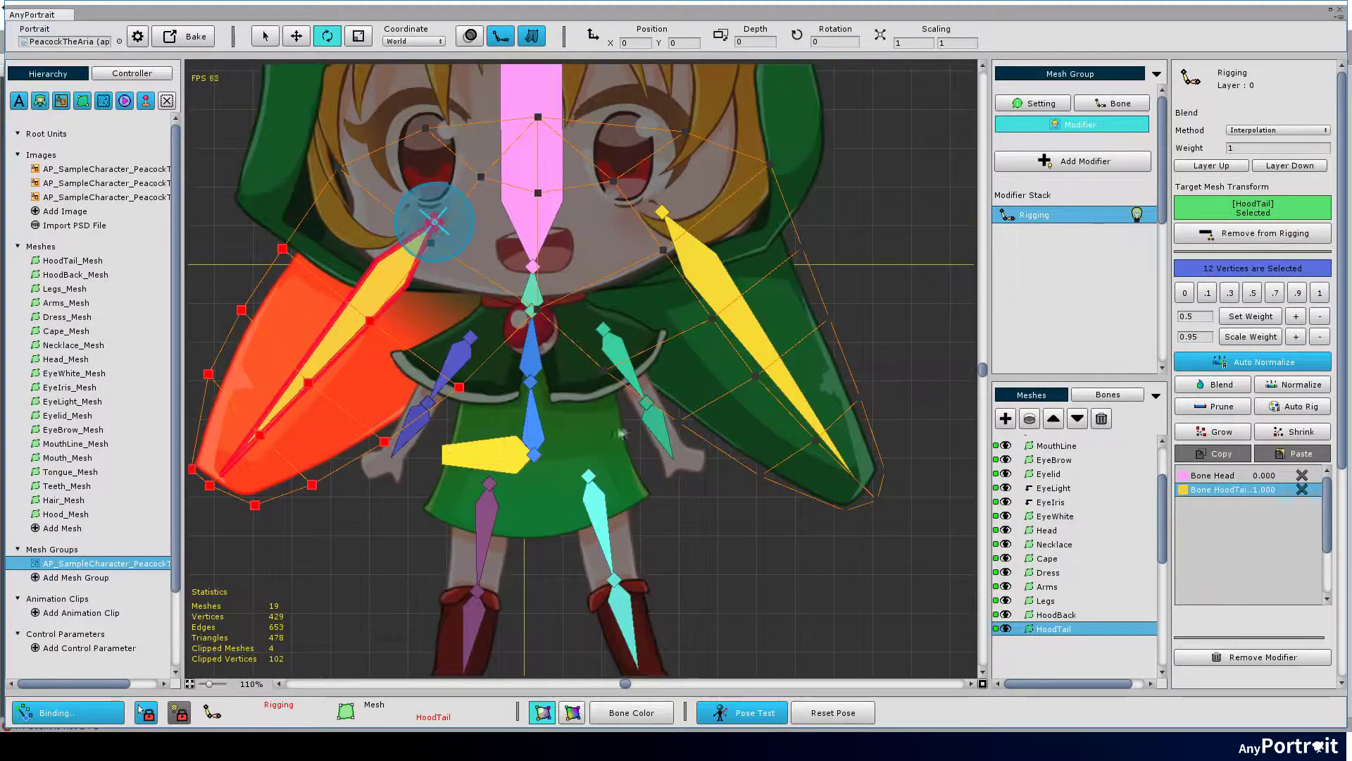
Step: Bind the left hood tail's vertices to the left HoodTail bone with weight 1
left_click_drag(567, 417, 810, 280)
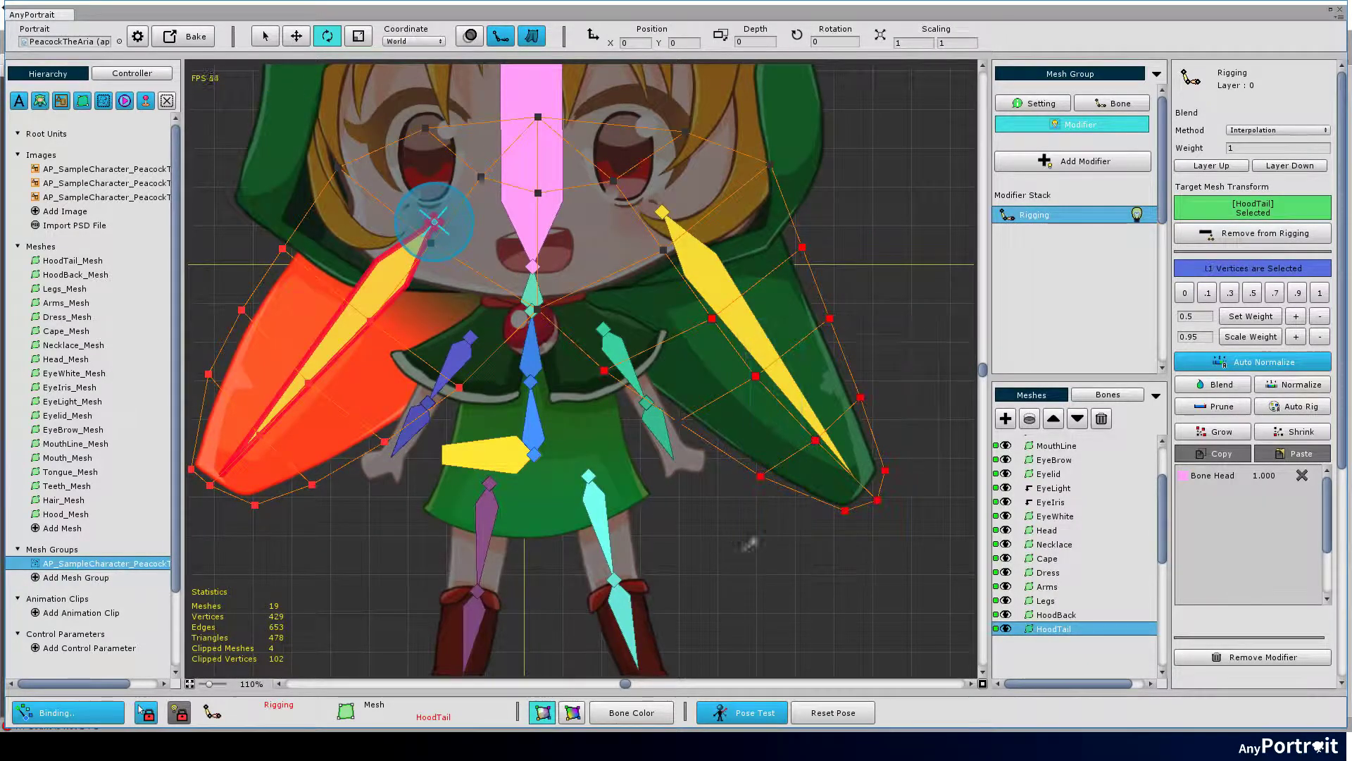
left_click(733, 303)
left_click(1320, 293)
Step: Select the left hood tail's 12 vertices and repeatedly blend their weights with Bone Head
left_click(605, 376)
left_click(713, 324, "shift")
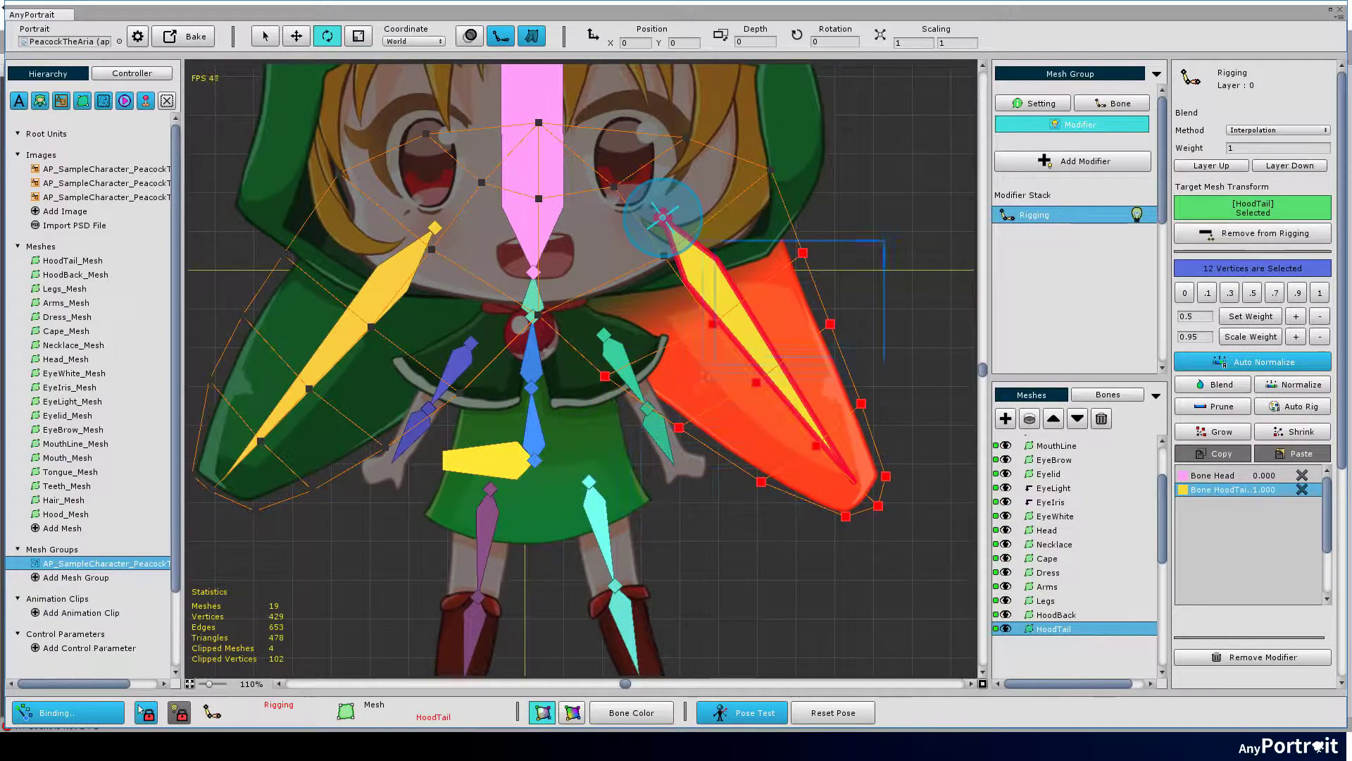
left_click(1225, 385)
left_click(1225, 385)
left_click(1226, 385)
left_click(1226, 385)
left_click(1225, 385)
left_click(1226, 386)
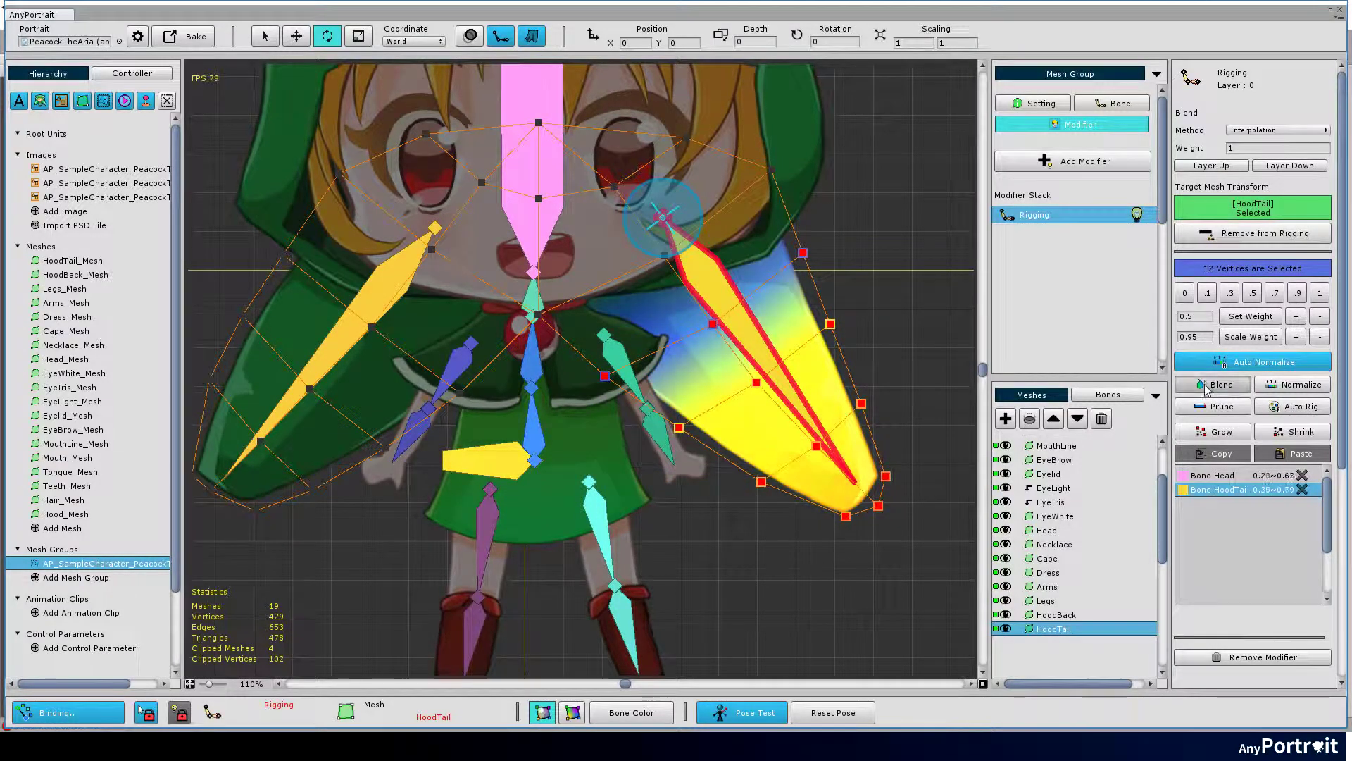
Step: Select the right hood tail's 12 vertices and repeatedly blend their weights with Bone Head
left_click_drag(603, 389, 823, 407)
left_click_drag(431, 258, 551, 374)
left_click_drag(538, 555, 750, 532)
left_click_drag(749, 533, 672, 531)
left_click(1226, 387)
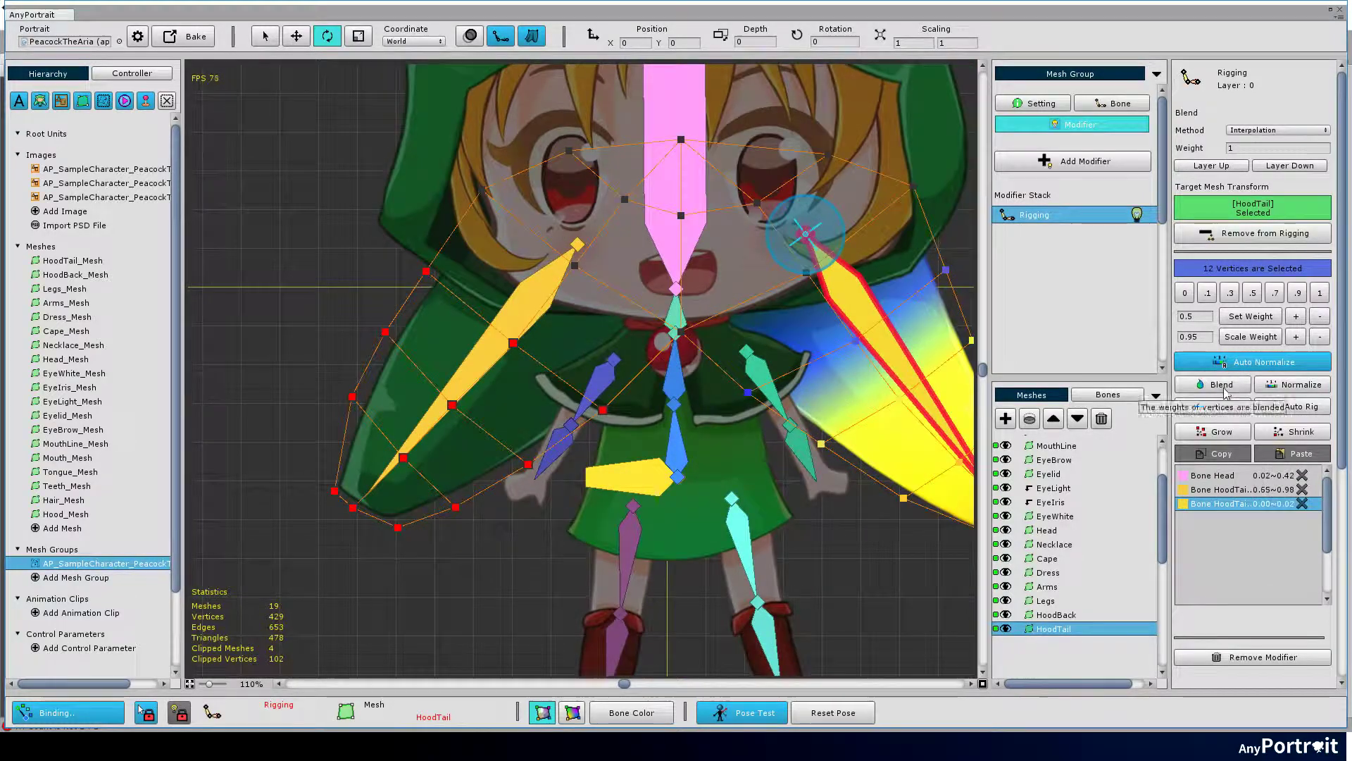
left_click(1226, 476)
left_click(1229, 387)
left_click(1230, 388)
left_click(1230, 388)
left_click(1230, 389)
left_click(1230, 389)
left_click(1230, 389)
Step: Reselect the left hood tail's 12 vertices and blend their weights twice more
left_click_drag(759, 358, 625, 348)
left_click_drag(905, 574, 908, 579)
left_click(813, 260, "shift")
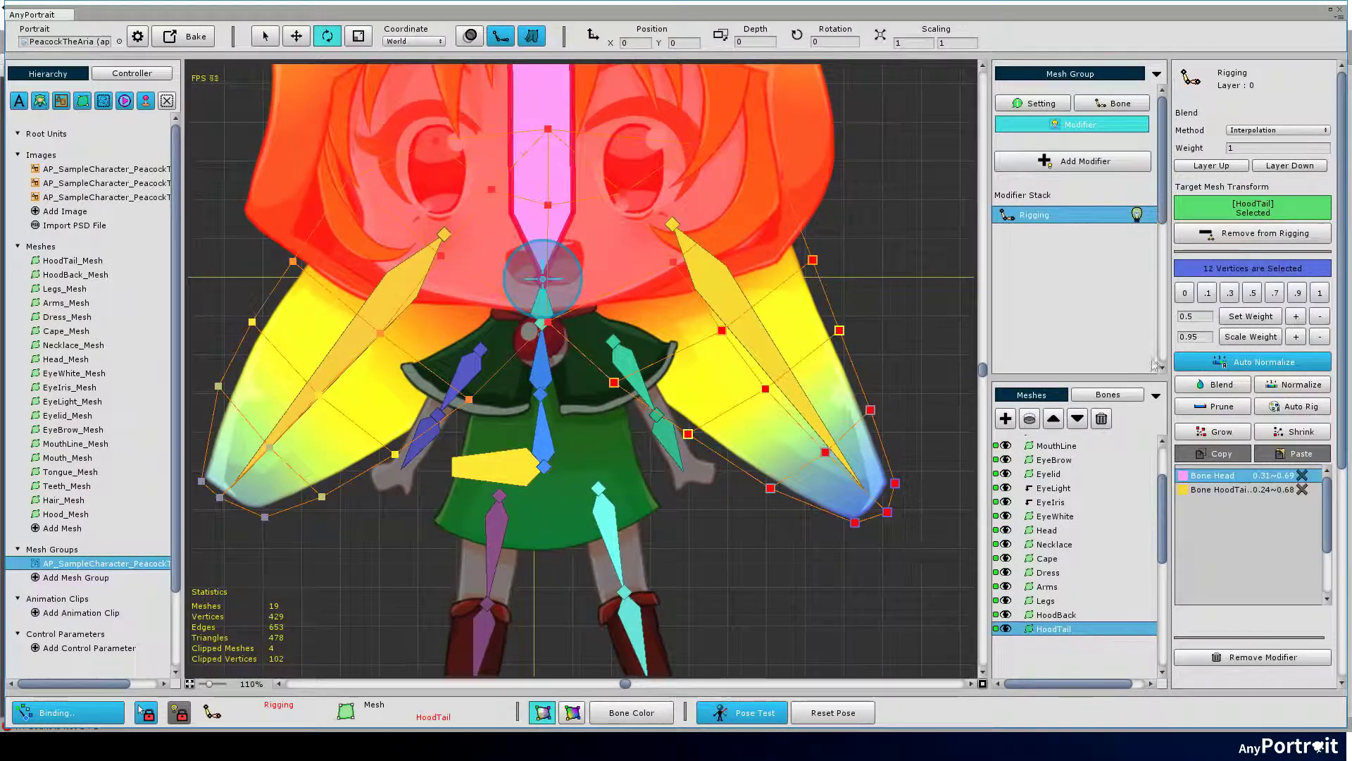
left_click(1224, 386)
left_click(1224, 386)
Step: Unlock the selection, rotate both HoodTail bones to test the hood tails, and reset the pose
left_click_drag(907, 343, 907, 356)
key("s")
left_click(736, 328)
left_click_drag(697, 252, 777, 236)
left_click(384, 321)
left_click_drag(422, 317, 529, 320)
left_click_drag(558, 272, 532, 380)
scroll(652, 435, "down", 3)
scroll(651, 435, "down", 2)
mouse_move(655, 440)
left_mouse_down()
mouse_move(621, 483)
mouse_move(650, 497)
mouse_move(665, 459)
left_mouse_up()
left_click(837, 710)
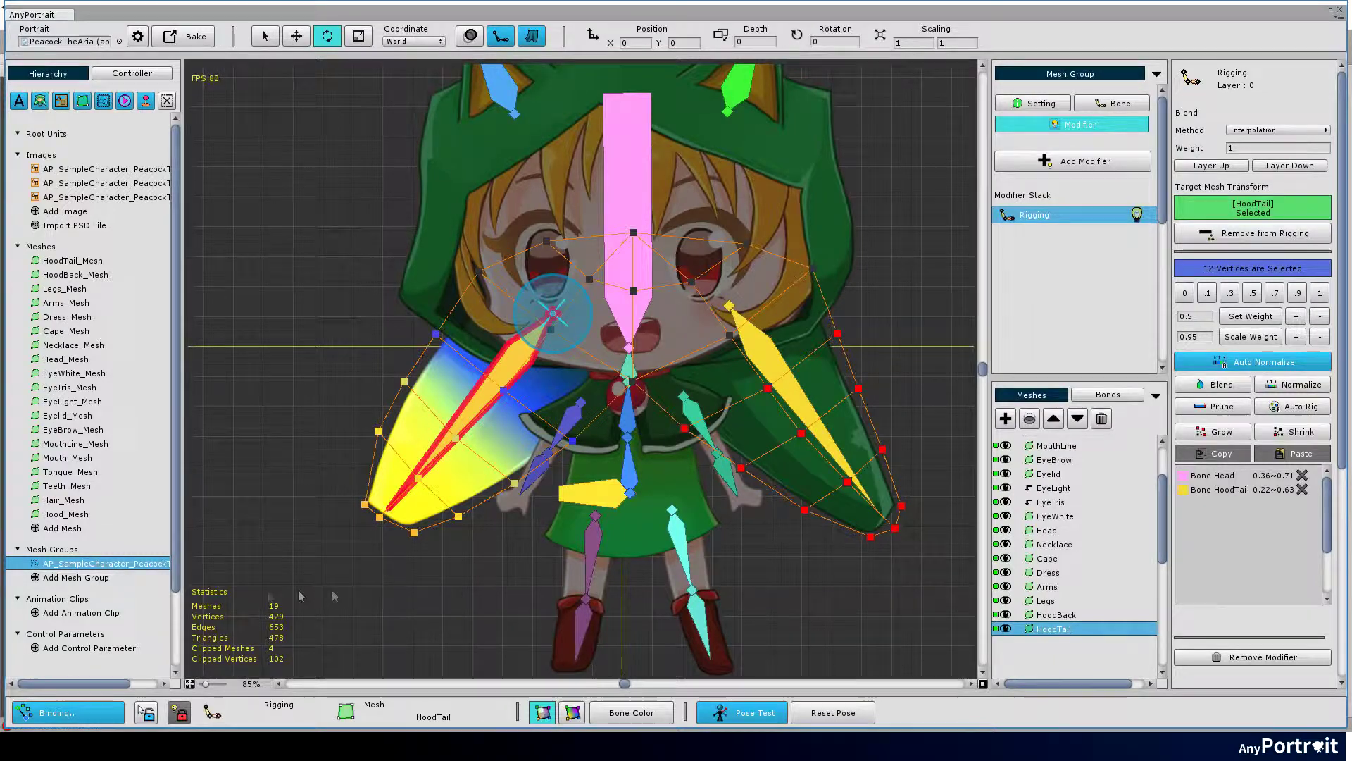